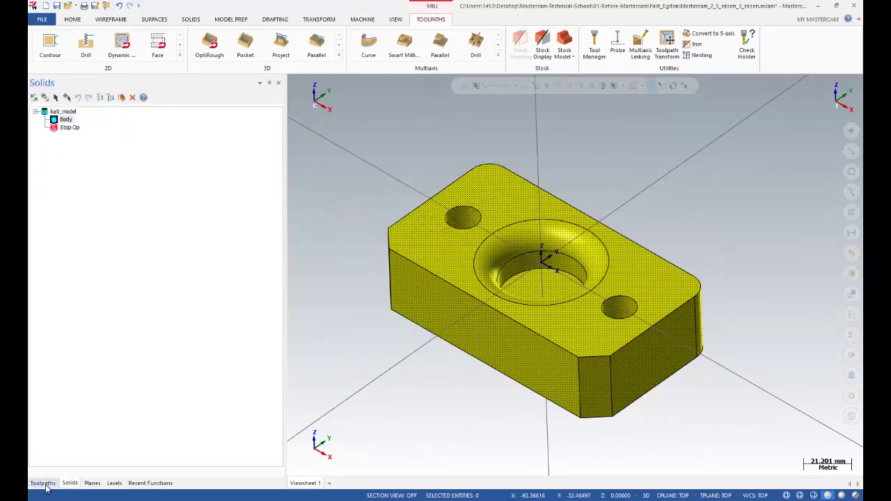
# Create a rectangular wireframe bounding box of lines and arcs around the solid block.
pyautogui.click(42, 483)
pyautogui.moveTo(343, 347)
pyautogui.mouseDown(button='middle')
pyautogui.moveTo(350, 404)
pyautogui.moveTo(341, 329)
pyautogui.mouseUp(button='middle')
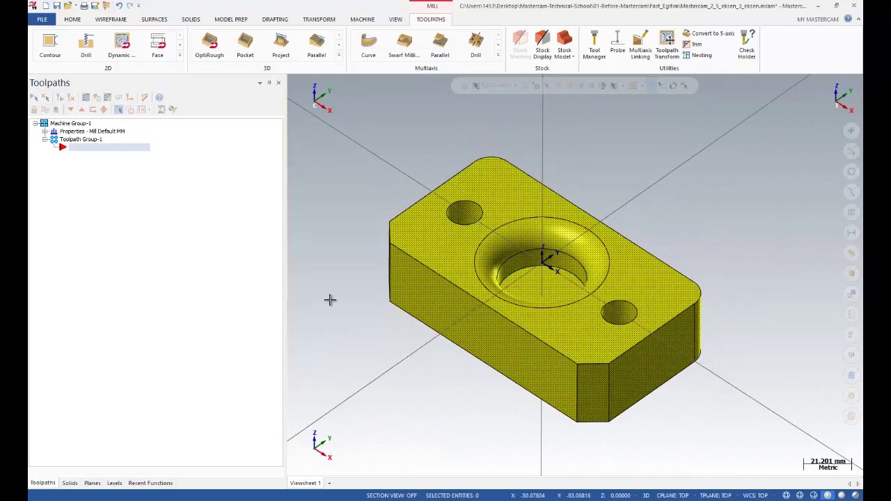
pyautogui.rightClick(331, 183)
pyautogui.click(363, 169)
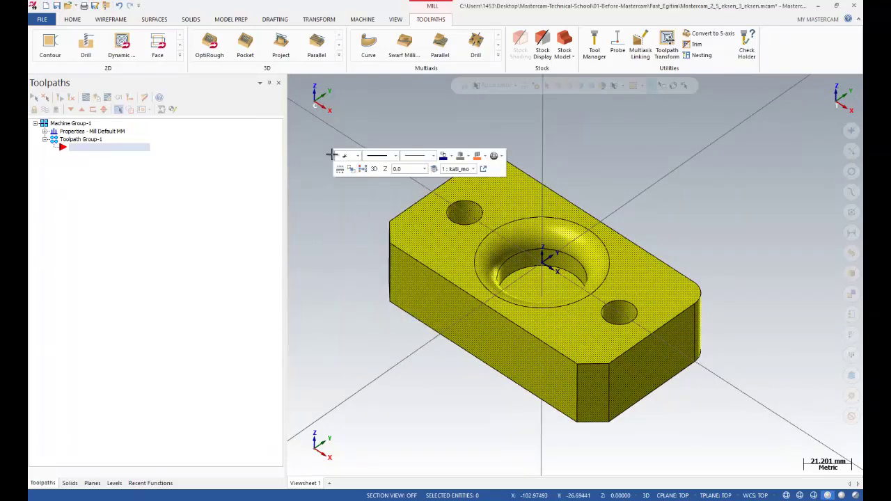
pyautogui.click(113, 21)
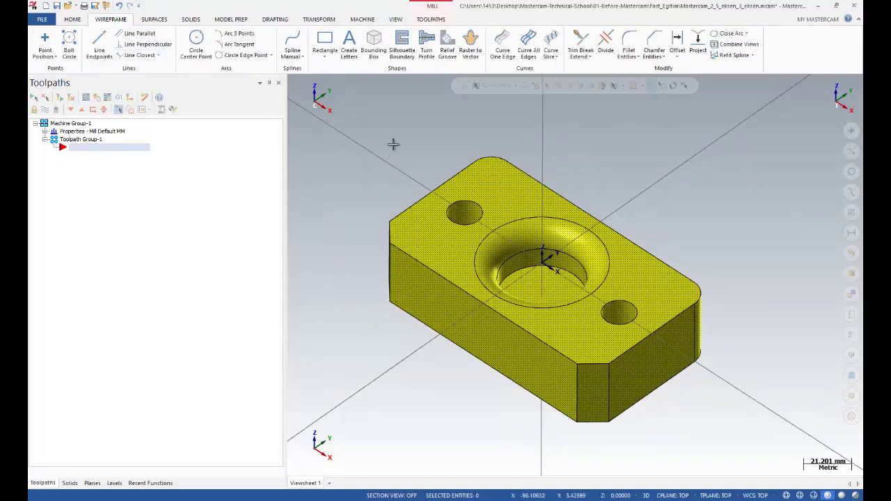
pyautogui.click(372, 43)
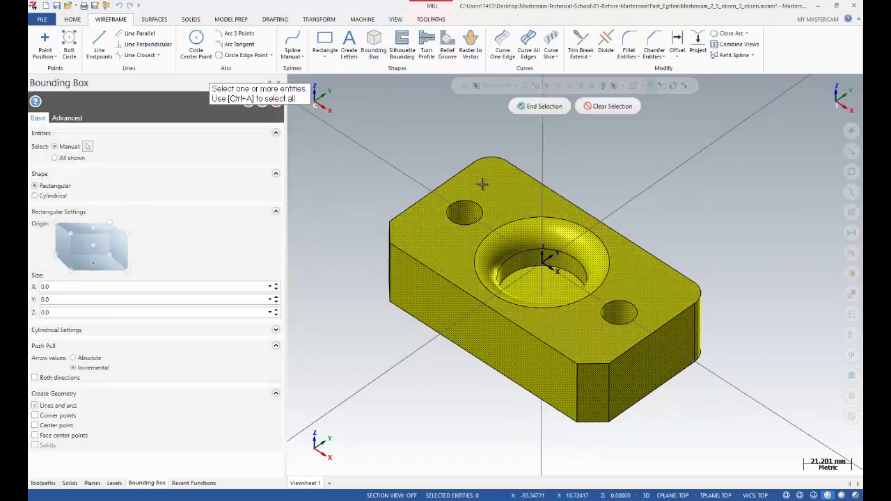
pyautogui.click(538, 107)
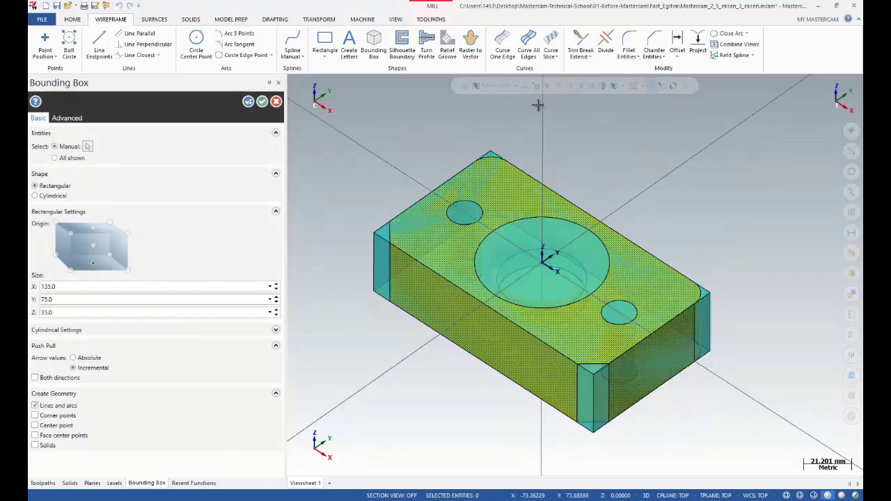
pyautogui.moveTo(382, 149); pyautogui.dragTo(383, 189, button='middle')
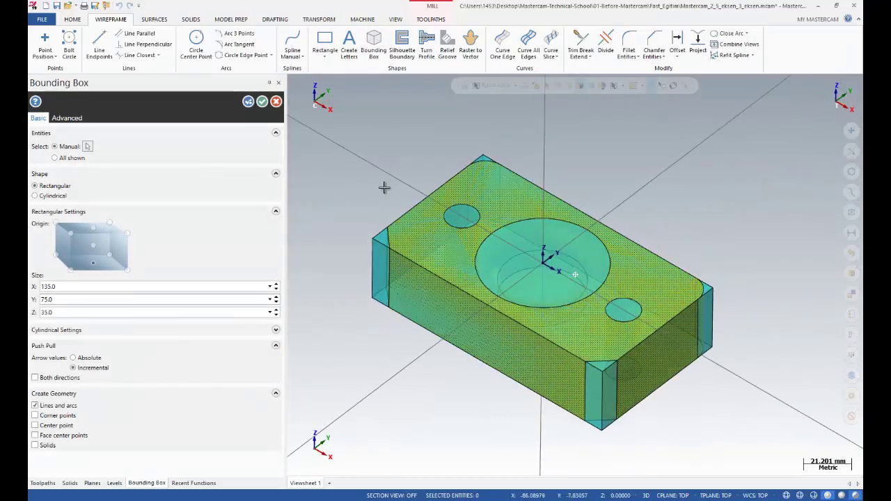
pyautogui.click(261, 102)
# Start a Facing toolpath and chain the upper rectangle of the bounding box in C-plane mode.
pyautogui.scroll(-1, 372, 193)
pyautogui.moveTo(375, 196)
pyautogui.mouseDown(button='middle')
pyautogui.moveTo(380, 160)
pyautogui.moveTo(371, 193)
pyautogui.mouseUp(button='middle')
pyautogui.scroll(1, 375, 201)
pyautogui.scroll(1, 375, 201)
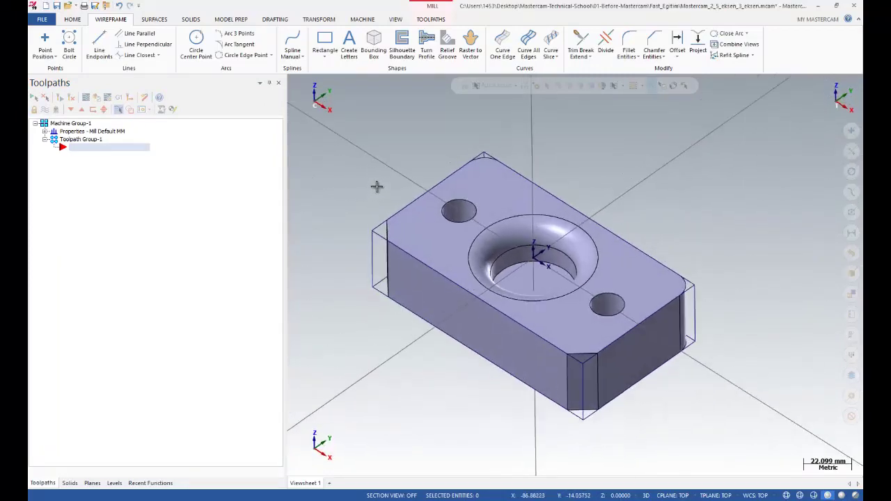
pyautogui.rightClick(76, 149)
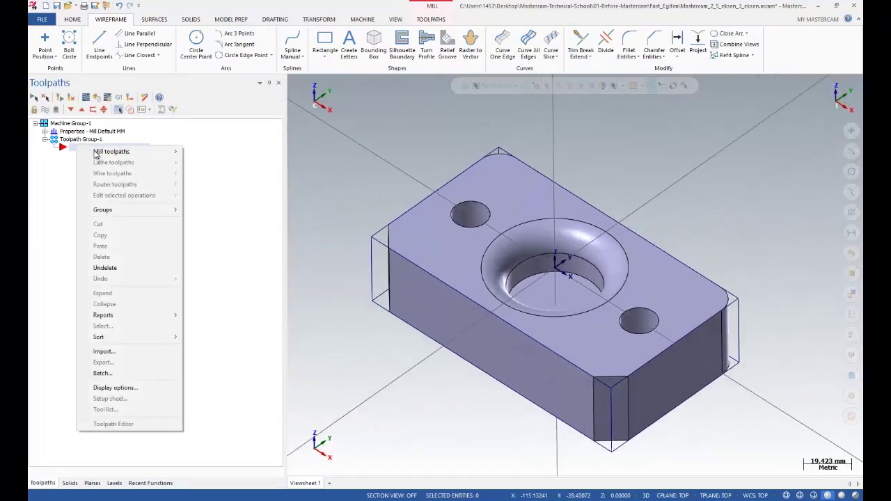
pyautogui.moveTo(151, 154)
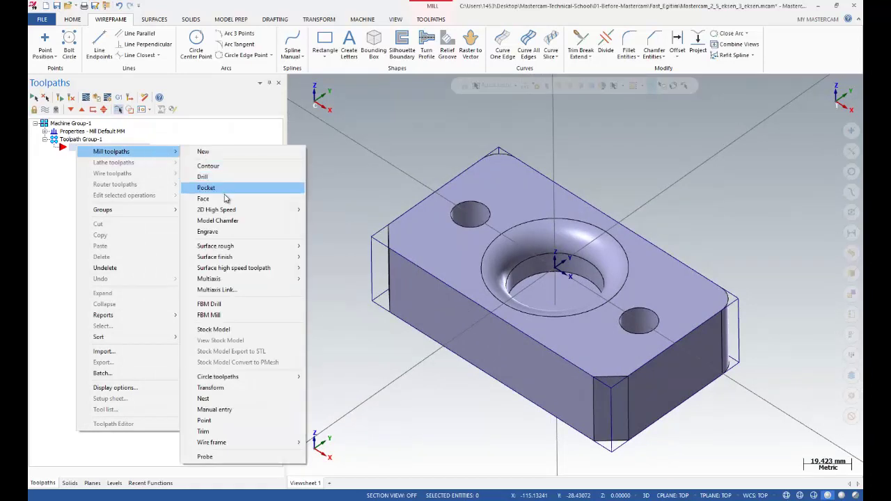
pyautogui.click(203, 199)
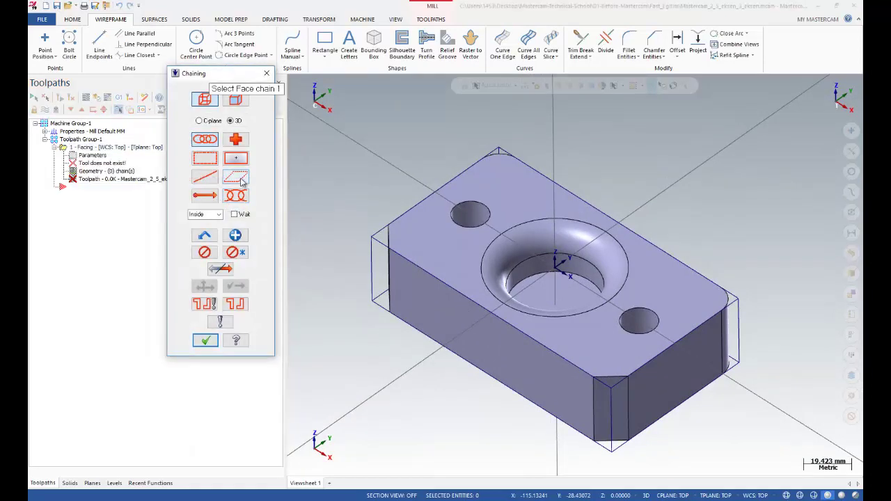
pyautogui.moveTo(222, 78); pyautogui.dragTo(249, 152)
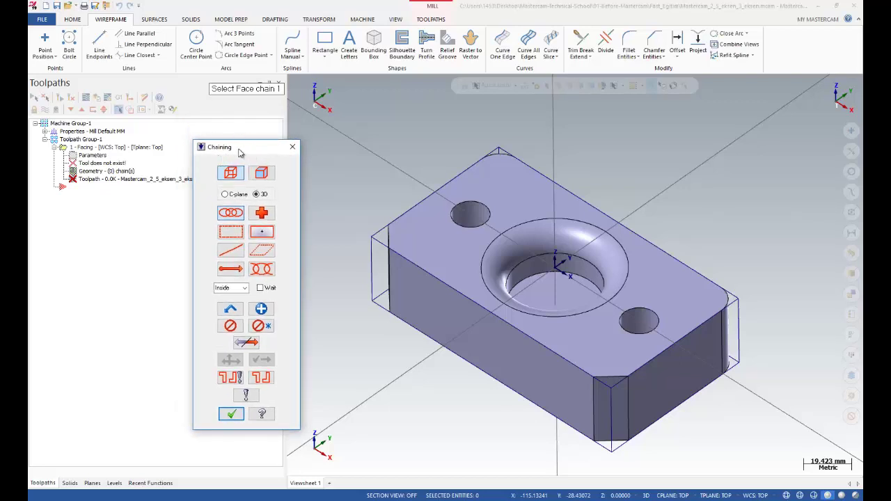
pyautogui.moveTo(240, 152); pyautogui.dragTo(244, 142)
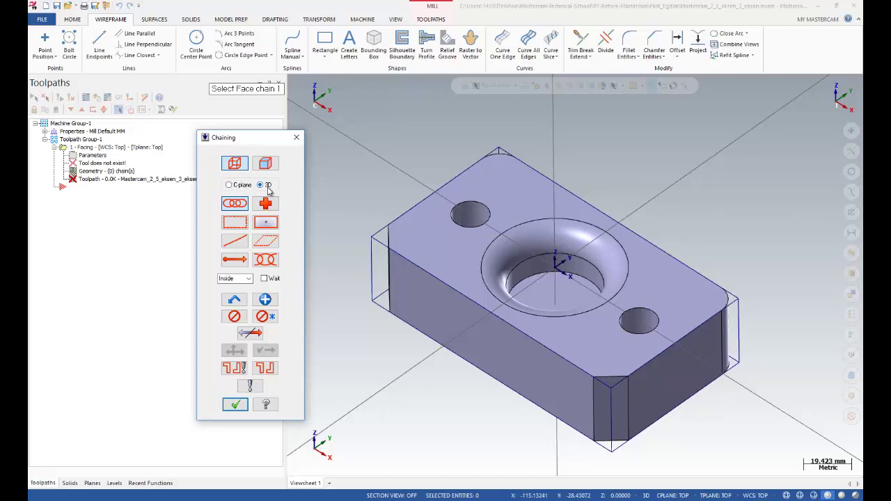
pyautogui.click(228, 186)
pyautogui.click(379, 244)
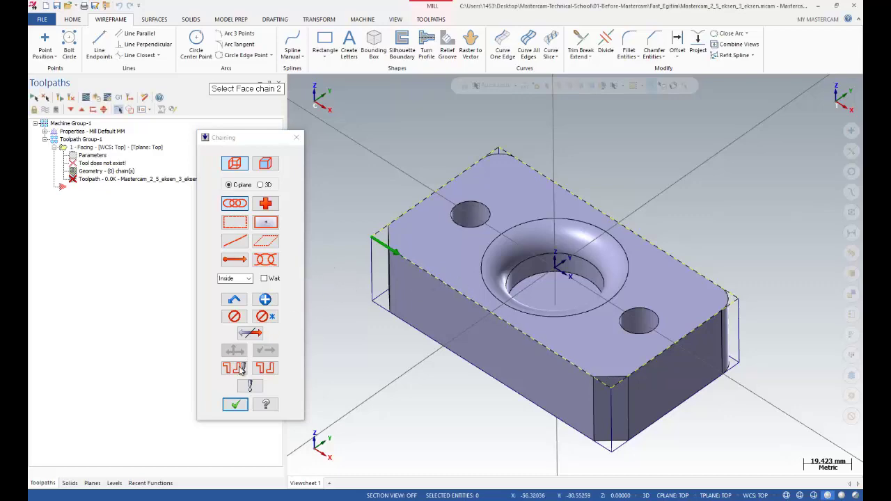
pyautogui.click(234, 405)
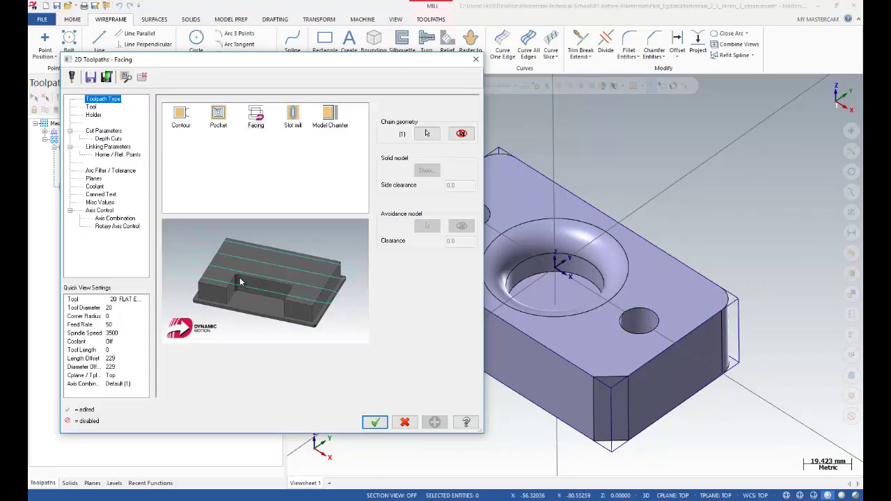
# Create a new 10 mm flat endmill for the facing toolpath with the default geometry.
pyautogui.click(89, 108)
pyautogui.rightClick(191, 146)
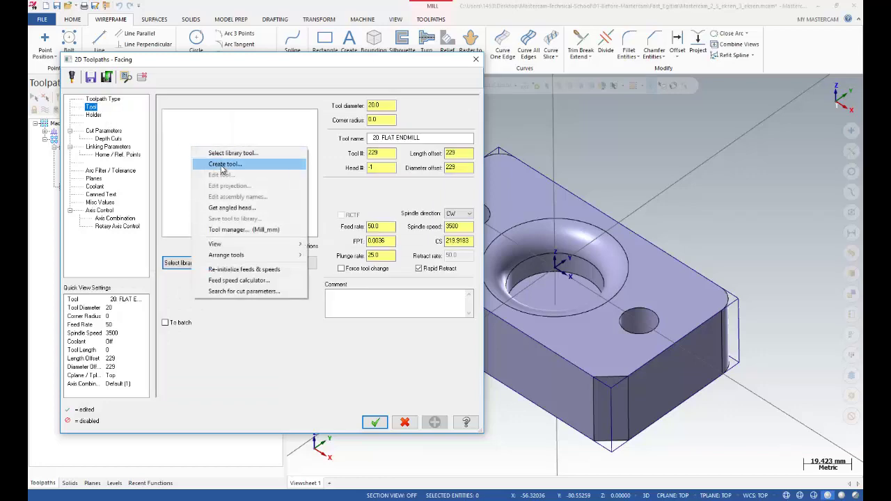
pyautogui.click(221, 164)
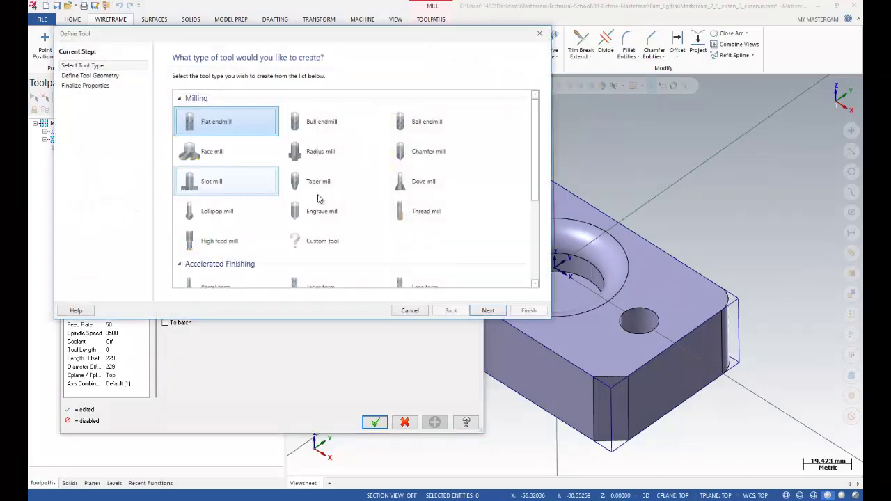
pyautogui.click(486, 312)
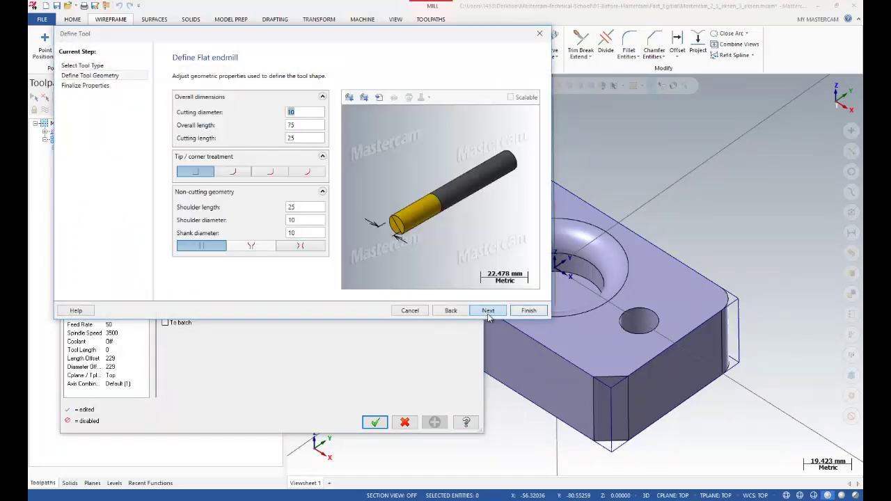
pyautogui.click(487, 313)
pyautogui.click(529, 310)
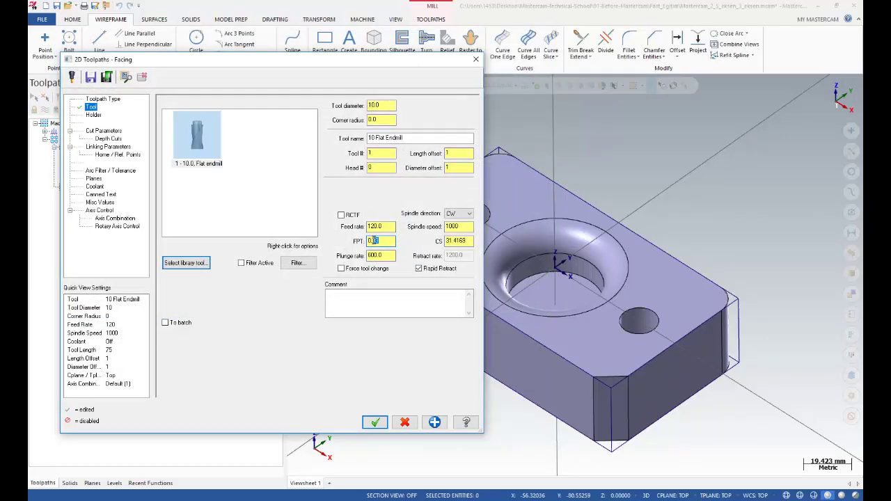
# Set the endmill's feed per tooth to 0.15, cutting speed to 220 and plunge rate to 2000.
pyautogui.write('0.15')
pyautogui.click(459, 241)
pyautogui.write('220')
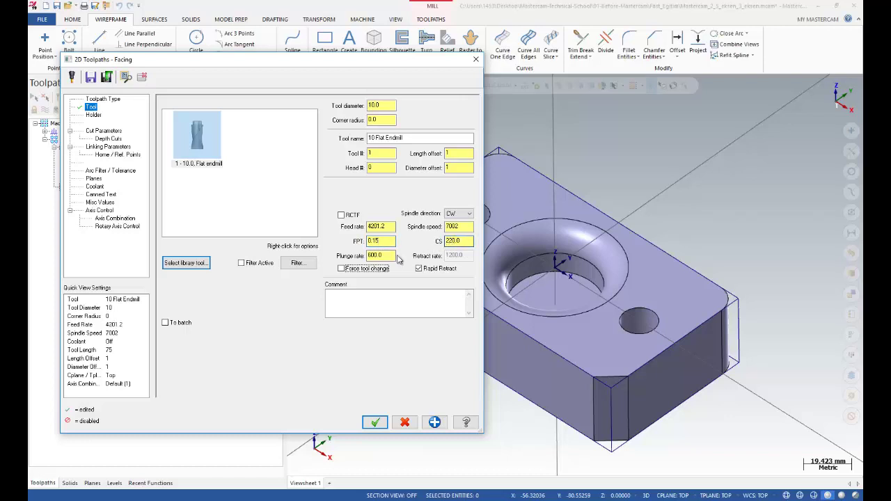
pyautogui.click(392, 255)
pyautogui.doubleClick(370, 254)
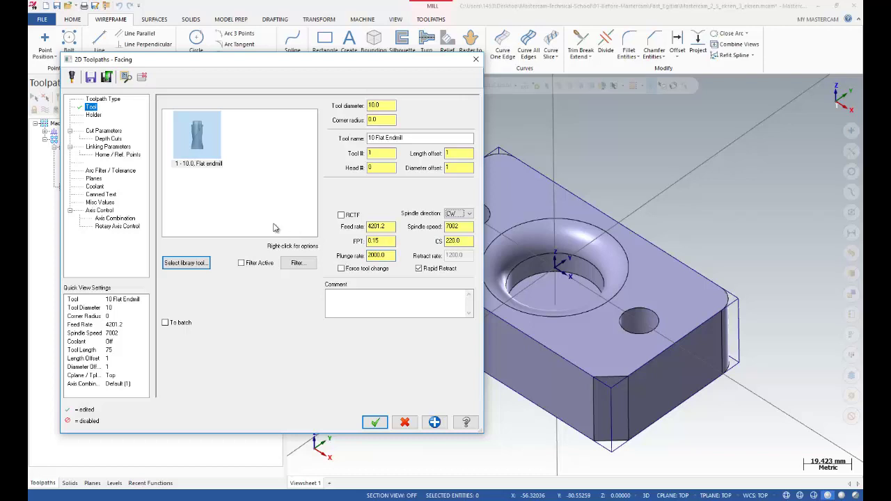
# Set the facing linking parameters with an absolute retract height of 5.0 and an absolute depth.
pyautogui.click(105, 147)
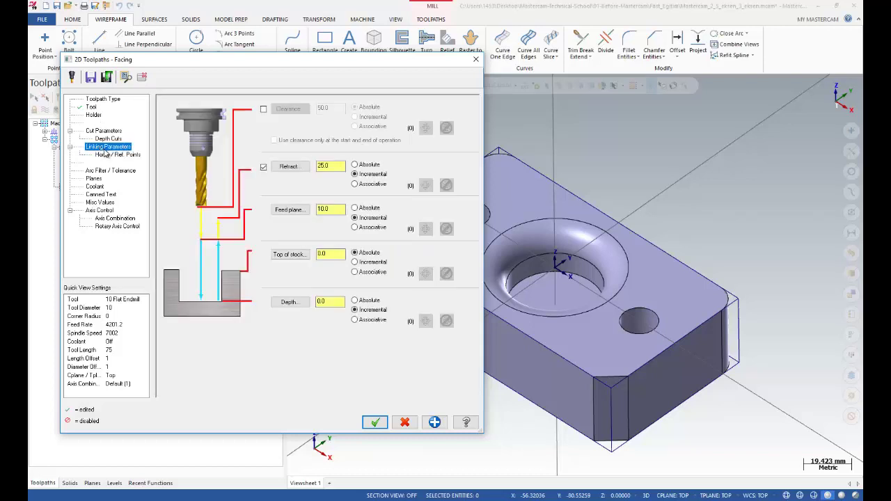
pyautogui.click(354, 164)
pyautogui.doubleClick(324, 165)
pyautogui.write('5.01.0')
pyautogui.doubleClick(342, 254)
pyautogui.doubleClick(325, 300)
pyautogui.click(354, 300)
# Set the facing cut style to Zigzag and the stock to leave on floors to 0.
pyautogui.click(103, 130)
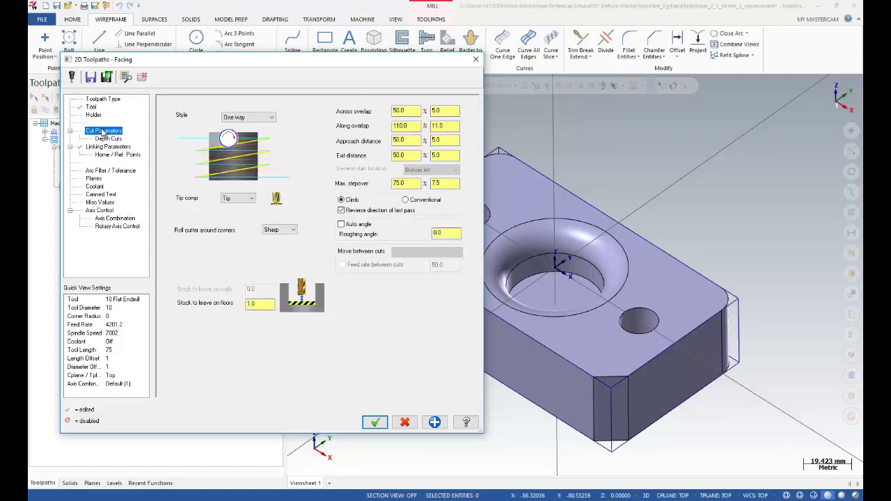
pyautogui.click(248, 117)
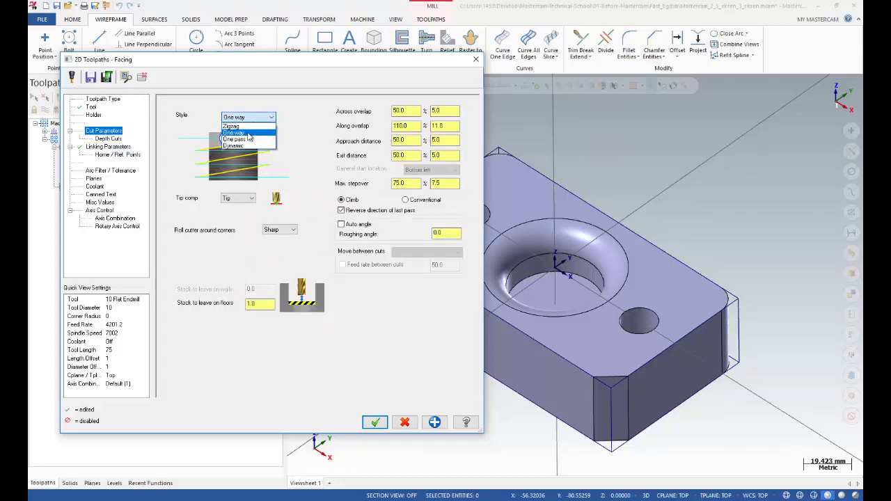
pyautogui.click(232, 126)
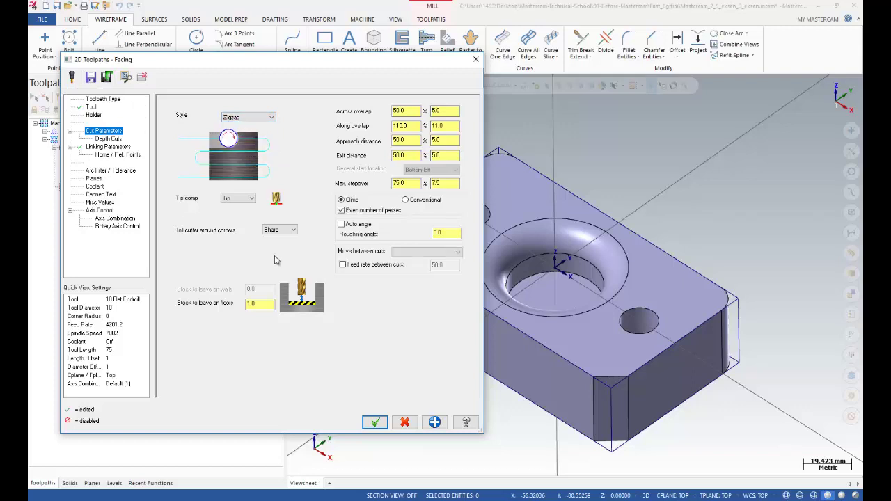
pyautogui.moveTo(264, 303); pyautogui.dragTo(220, 306)
pyautogui.write('0')
pyautogui.press('Tab')
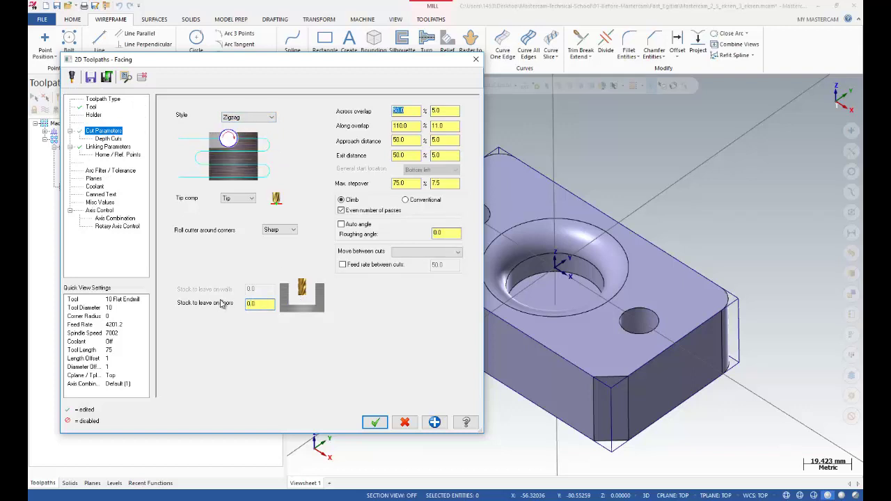
# Set the maximum stepover to 50% and choose conventional cutting.
pyautogui.moveTo(412, 184); pyautogui.dragTo(357, 186)
pyautogui.write('50')
pyautogui.press('Tab')
pyautogui.moveTo(414, 184); pyautogui.dragTo(375, 189)
pyautogui.press('Tab')
pyautogui.click(412, 183)
pyautogui.click(407, 201)
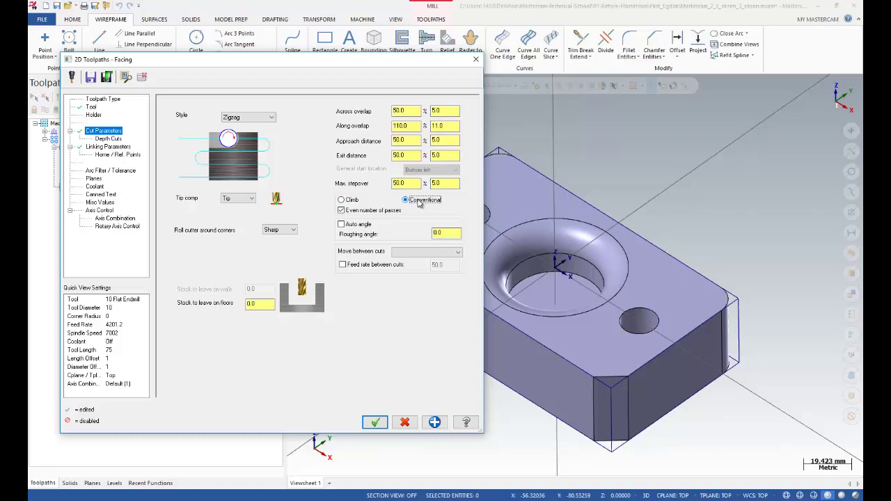
# Set the roughing angle to 45 and the moves between cuts to High speed loops, and generate the facing toolpath.
pyautogui.doubleClick(443, 233)
pyautogui.press('Tab')
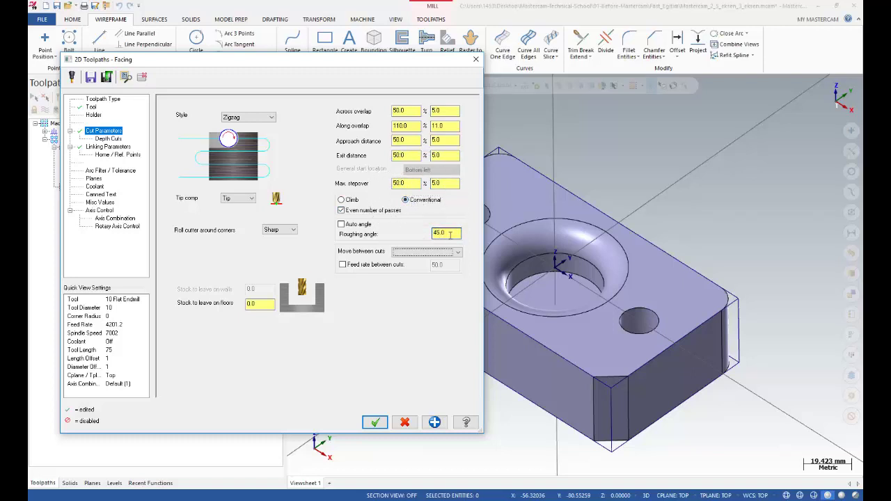
pyautogui.click(417, 254)
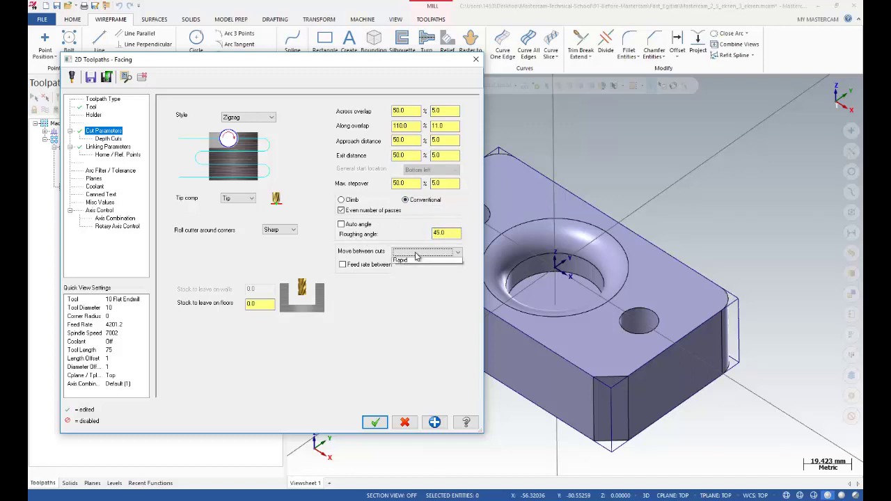
pyautogui.click(413, 262)
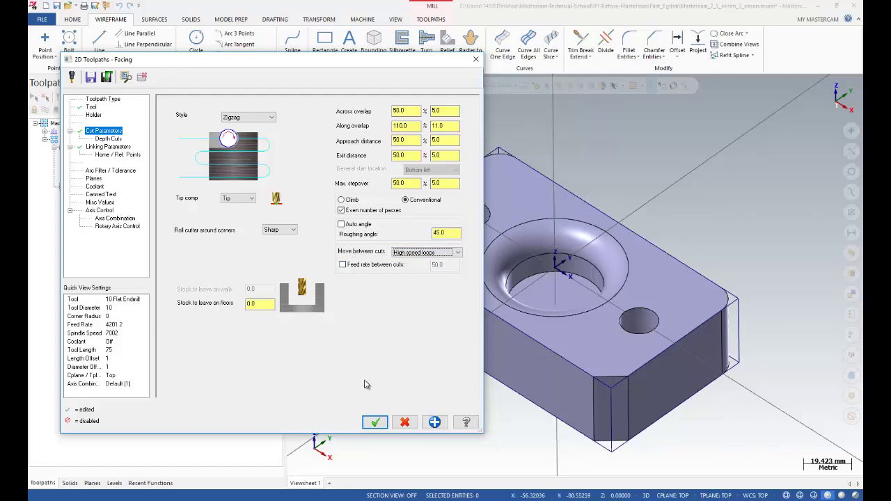
pyautogui.click(375, 422)
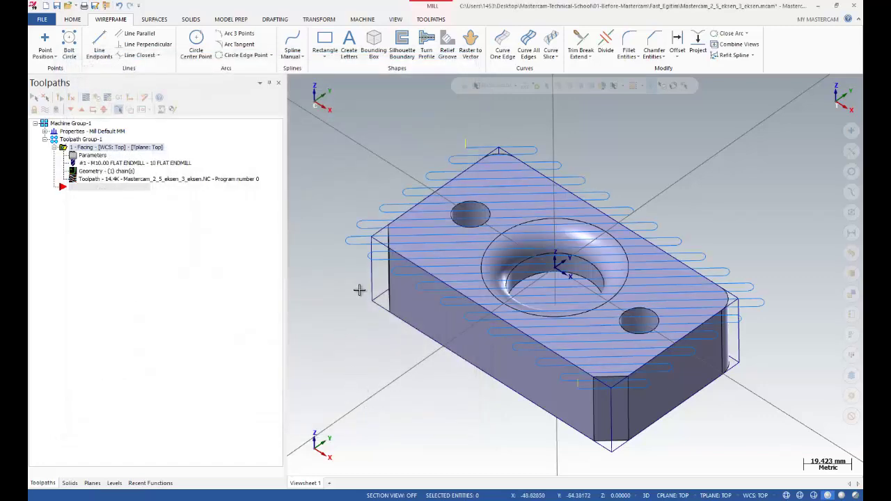
# Hide the facing toolpath display and collapse its operation in the toolpath list.
pyautogui.scroll(-2, 359, 291)
pyautogui.scroll(1, 359, 291)
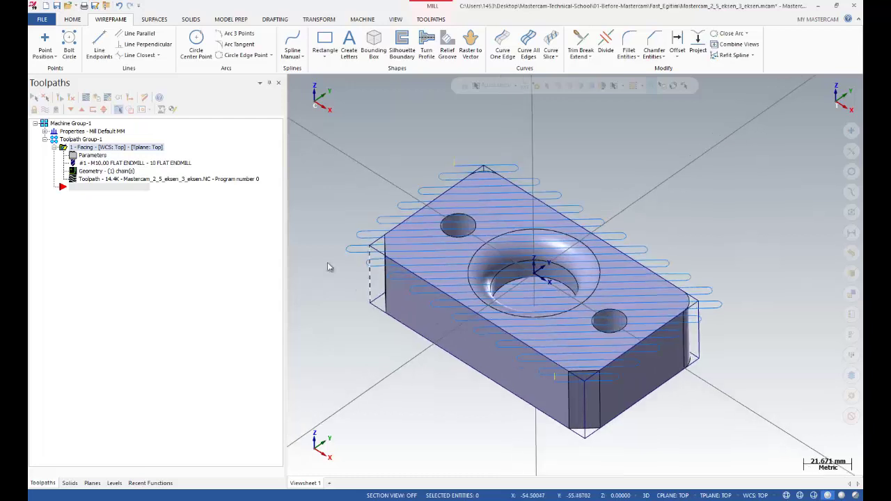
pyautogui.click(44, 109)
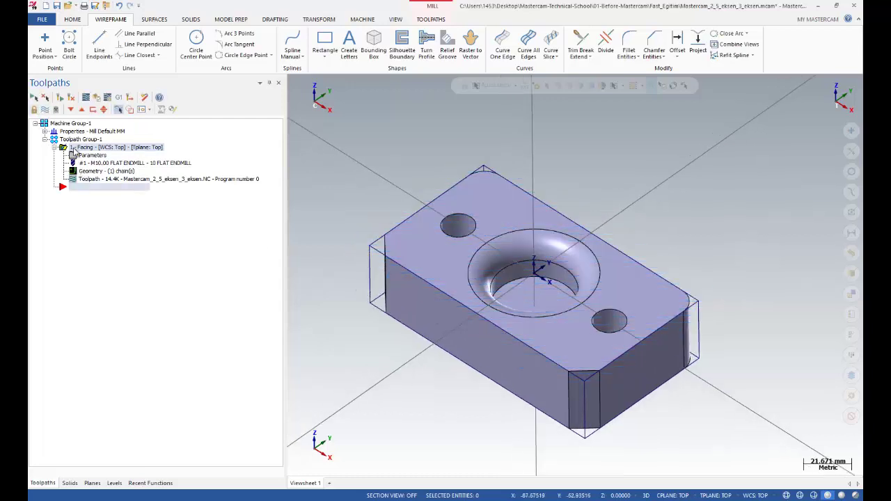
pyautogui.click(54, 147)
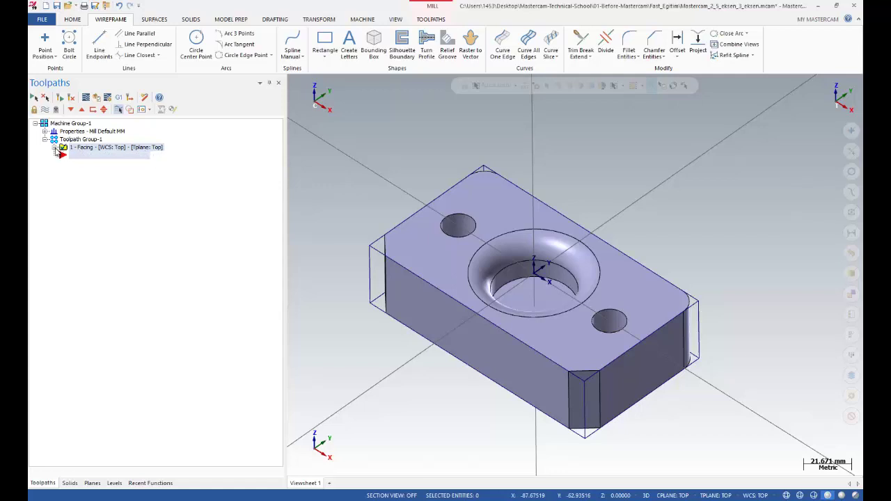
# Duplicate the facing operation within Toolpath Group-1.
pyautogui.rightClick(82, 151)
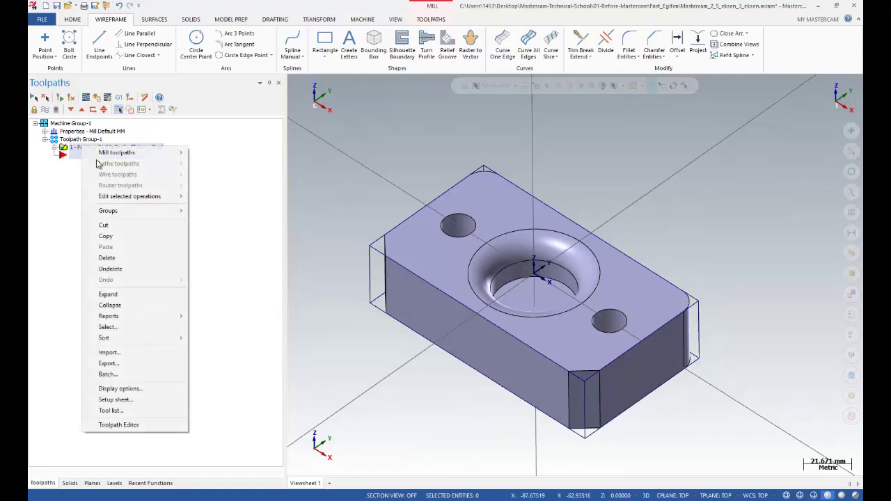
pyautogui.click(109, 235)
pyautogui.hotkey('ctrl', 'v')
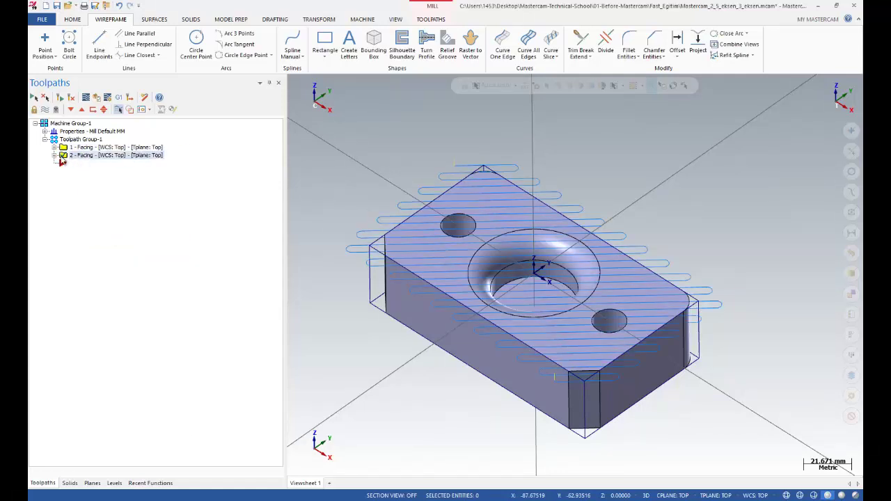
# Examine the boundary chain used by the duplicated facing operation.
pyautogui.click(54, 155)
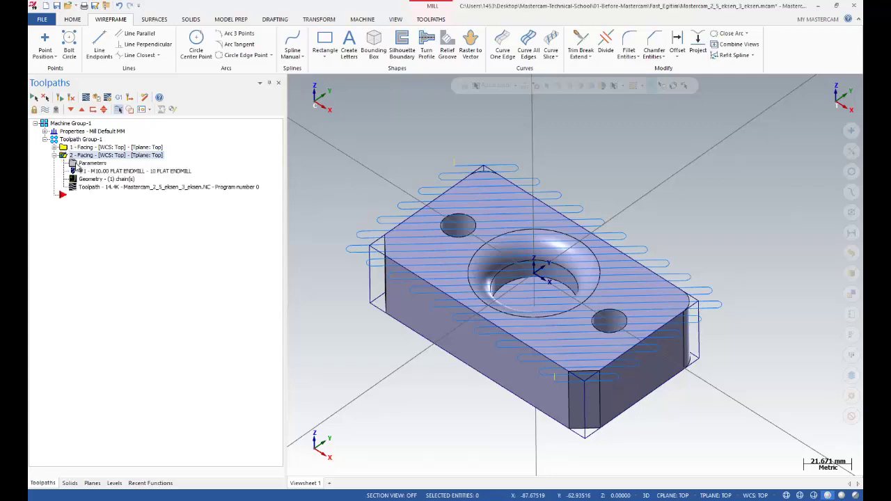
pyautogui.click(78, 179)
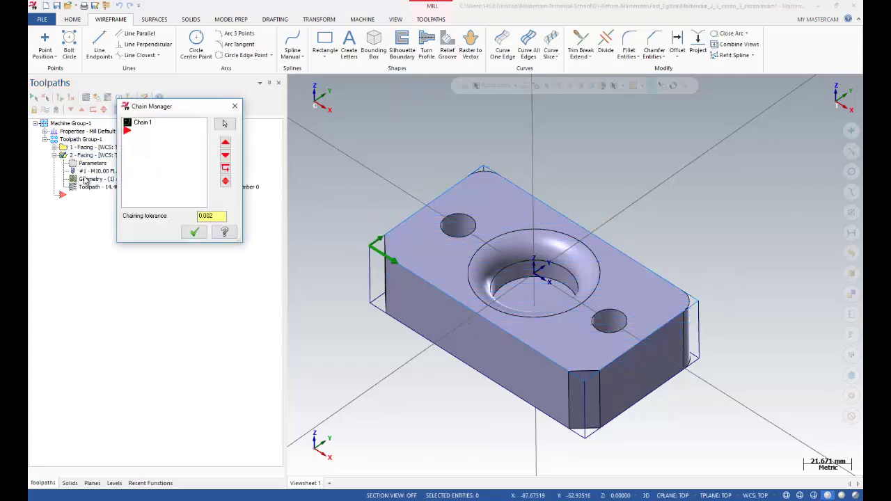
pyautogui.click(141, 127)
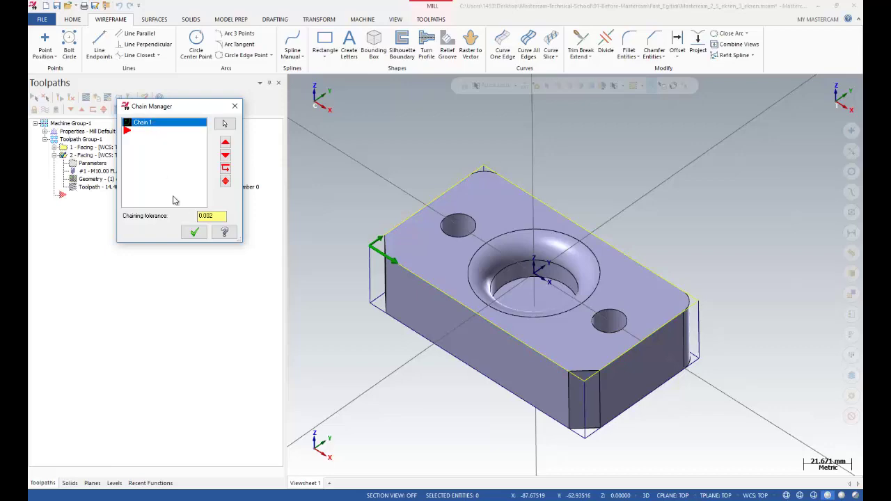
pyautogui.click(194, 231)
# Change the duplicated facing operation's toolpath type to Contour and review its tool settings.
pyautogui.click(84, 164)
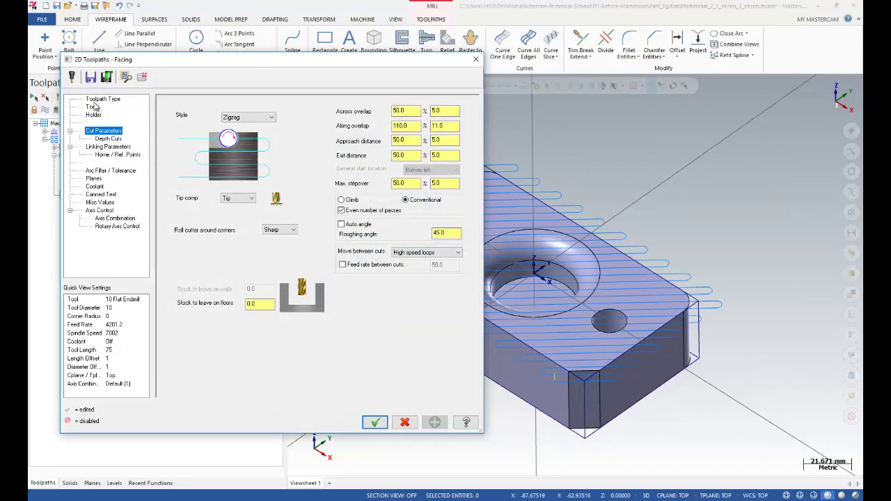
pyautogui.click(98, 99)
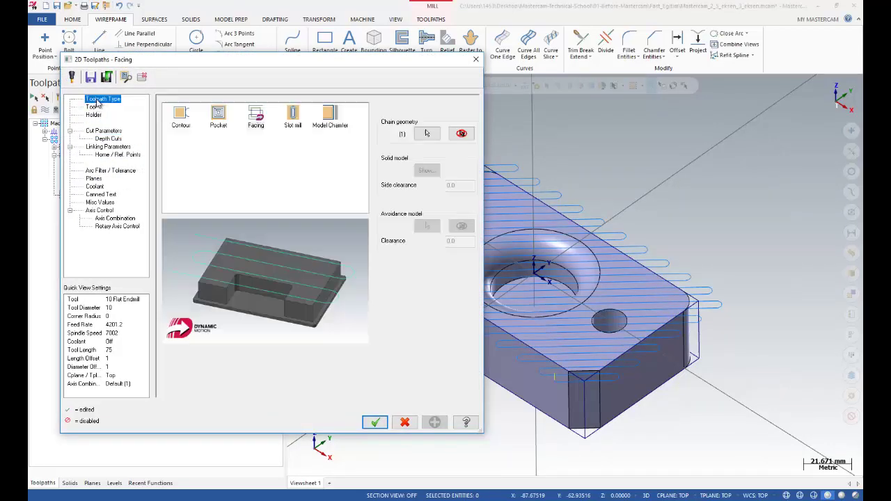
pyautogui.click(180, 114)
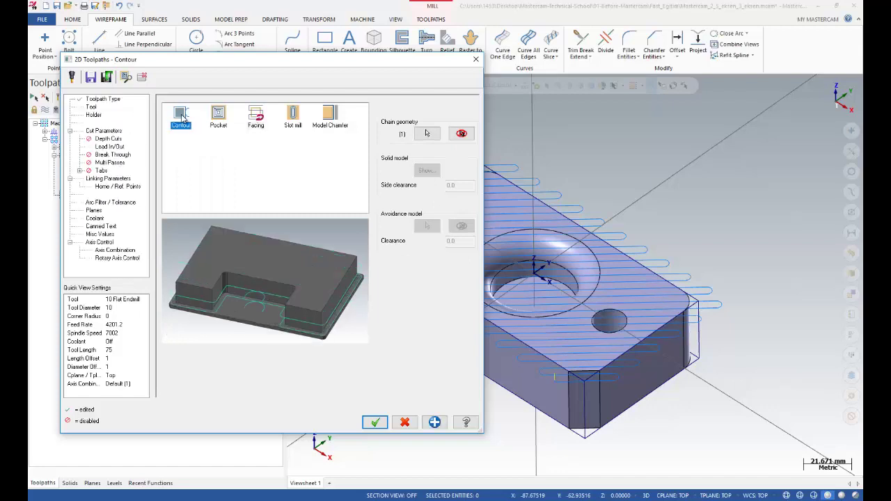
pyautogui.click(92, 108)
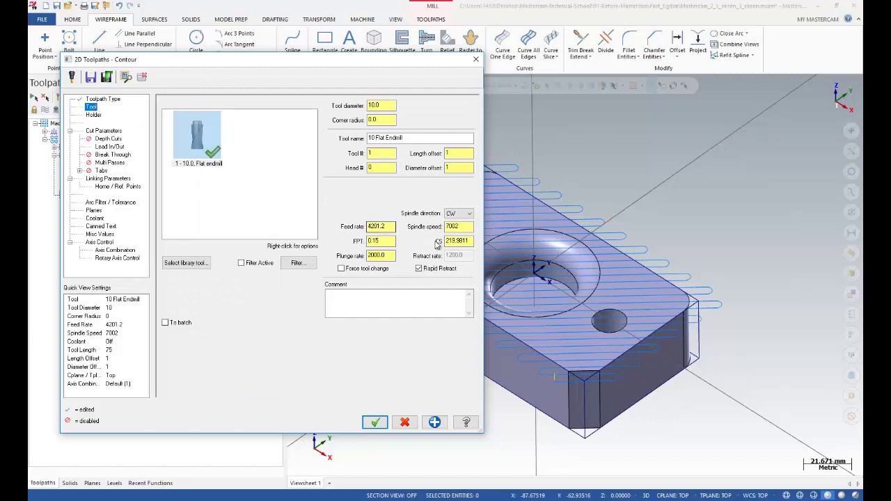
# In the contour's linking parameters, set retract to absolute 5 and the feed plane to absolute 1.
pyautogui.click(99, 179)
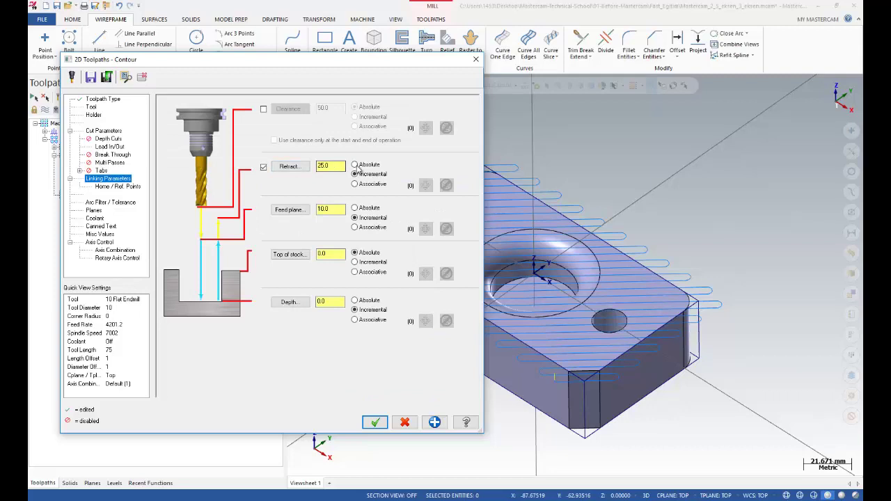
pyautogui.click(354, 164)
pyautogui.doubleClick(334, 165)
pyautogui.write('5')
pyautogui.click(355, 207)
pyautogui.doubleClick(330, 209)
pyautogui.write('1')
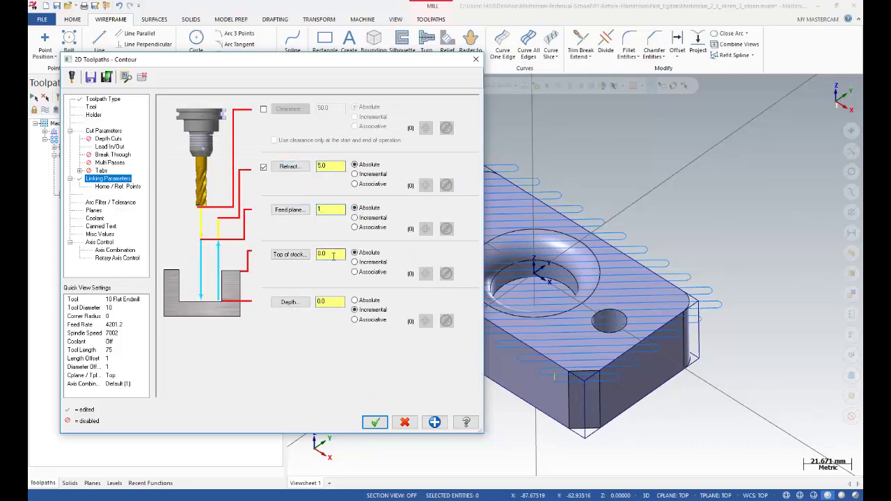
# Pick the top of stock at the bounding box's upper corner and an absolute depth of -35 at its lower corner.
pyautogui.click(301, 254)
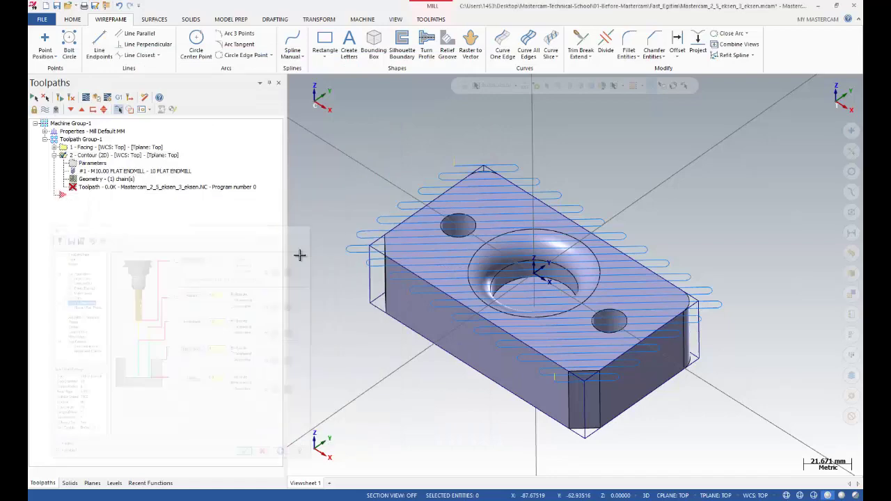
pyautogui.click(361, 243)
pyautogui.click(290, 302)
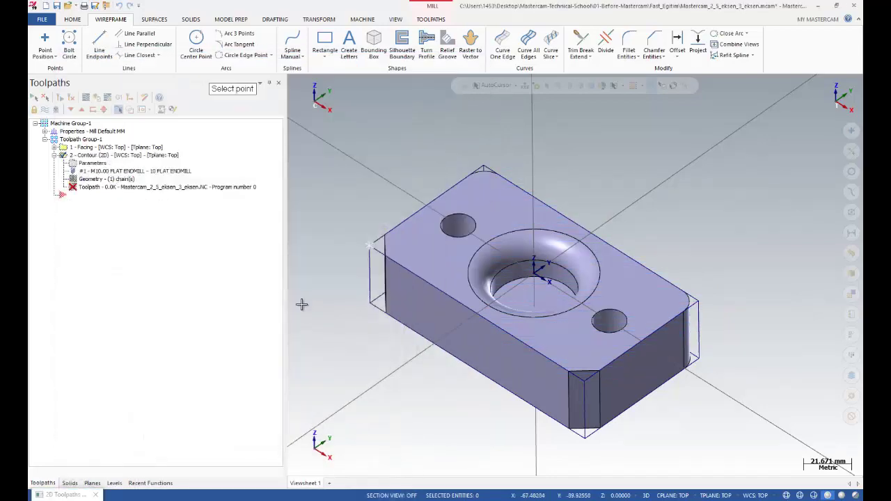
pyautogui.click(370, 303)
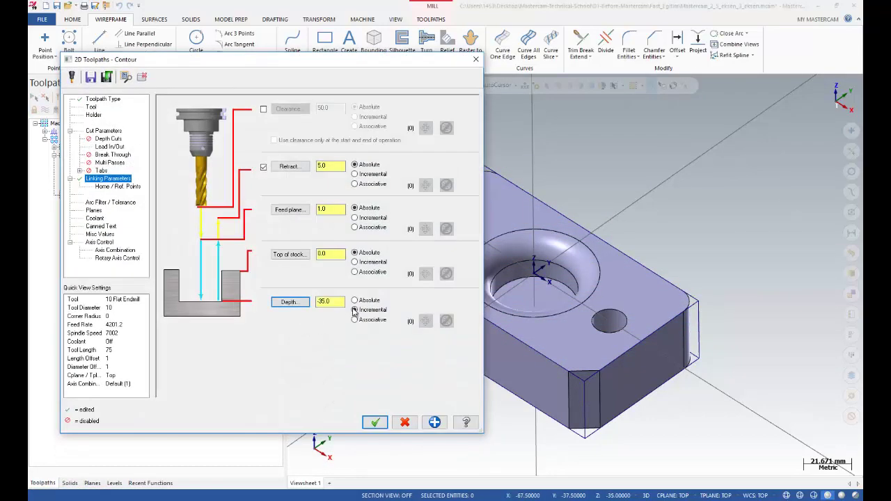
pyautogui.click(354, 309)
pyautogui.click(354, 300)
pyautogui.click(289, 301)
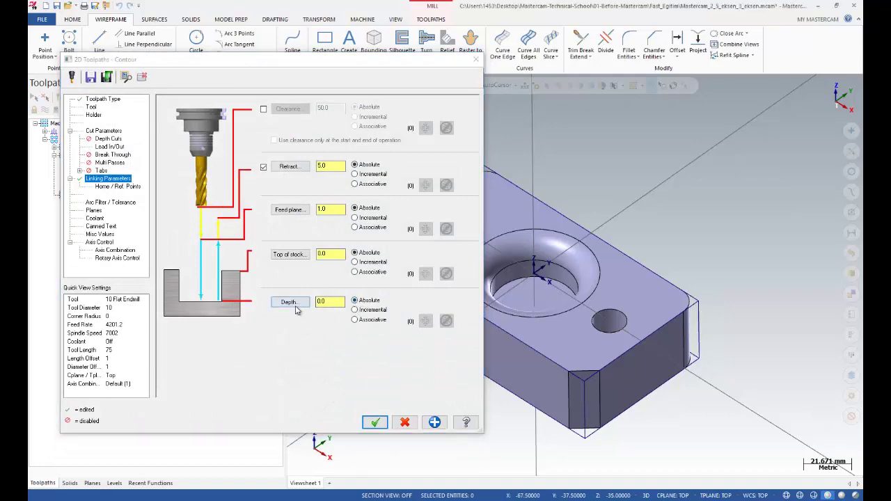
pyautogui.click(354, 302)
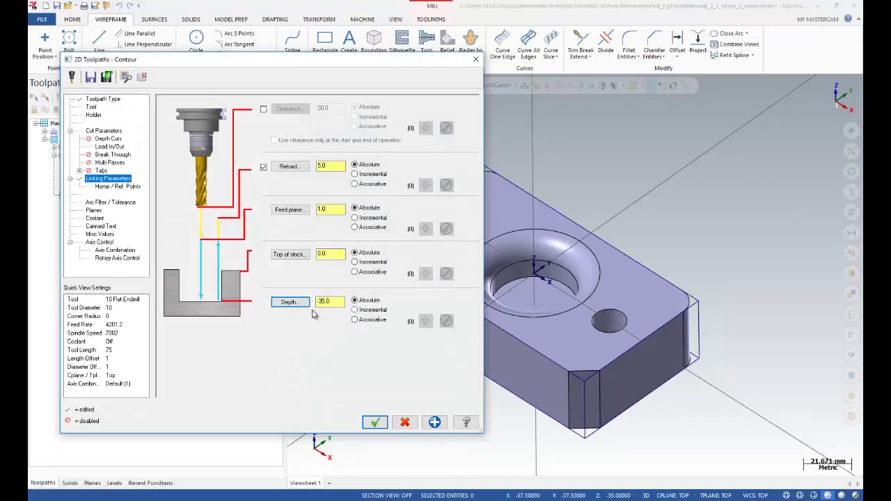
# Set the contour's cutter compensation direction to Right and check the tool settings.
pyautogui.click(103, 131)
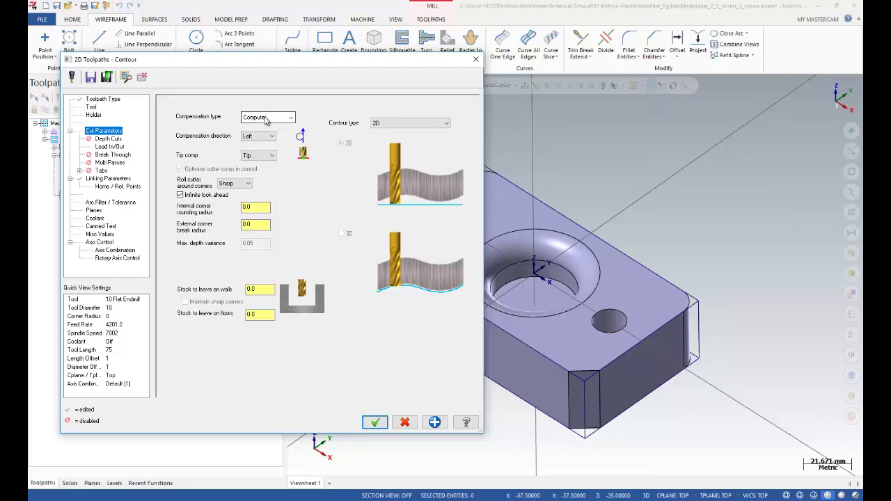
pyautogui.click(264, 139)
pyautogui.click(97, 109)
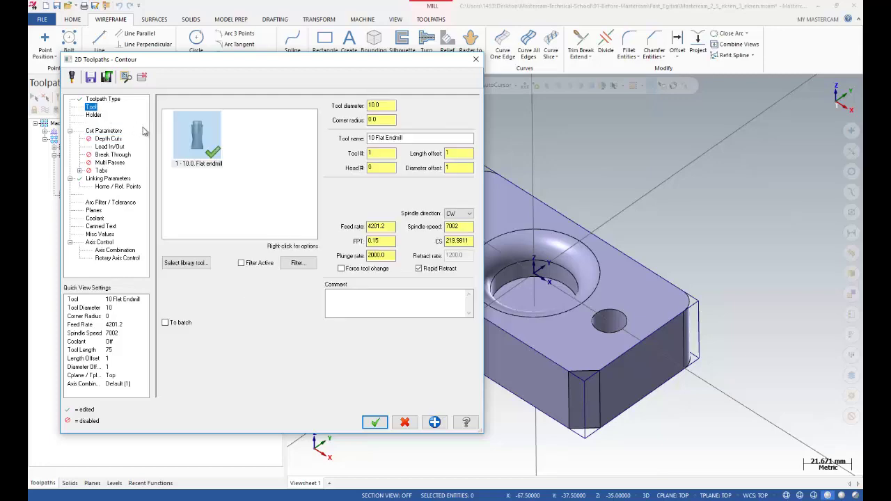
# Reverse the direction of the contour operation's boundary chain.
pyautogui.click(102, 100)
pyautogui.click(419, 132)
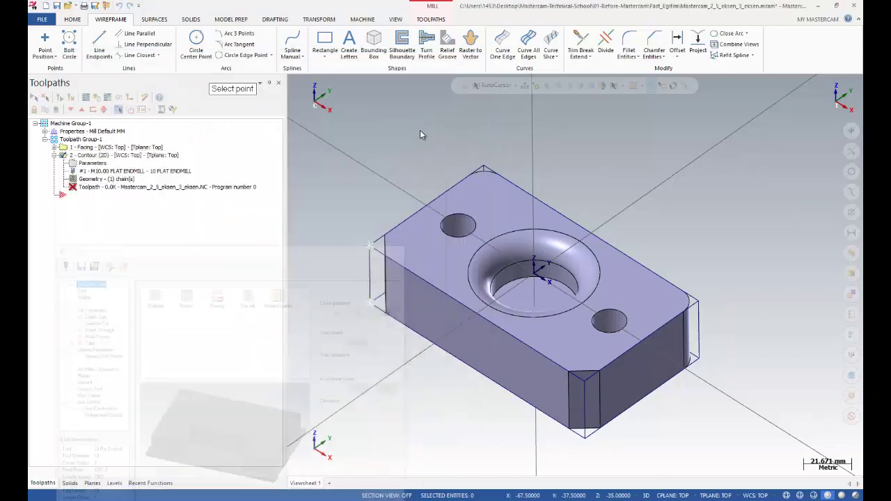
pyautogui.moveTo(414, 140); pyautogui.dragTo(396, 197, button='middle')
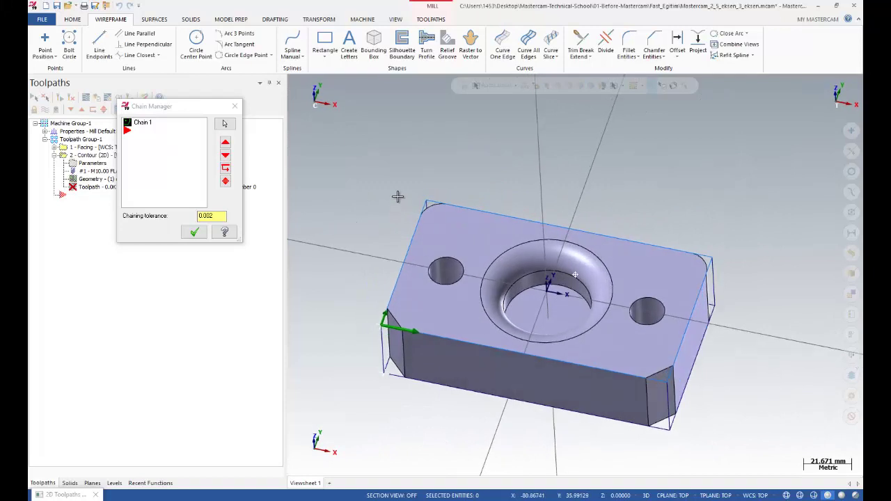
pyautogui.rightClick(147, 129)
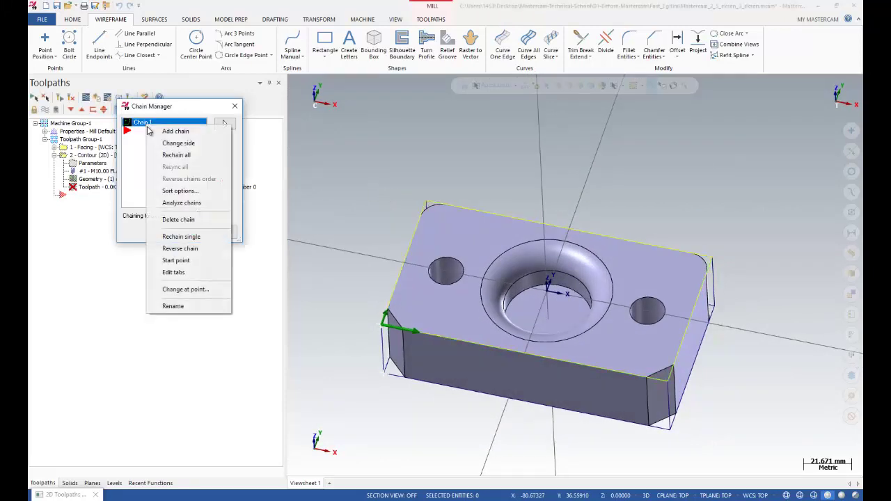
pyautogui.click(183, 251)
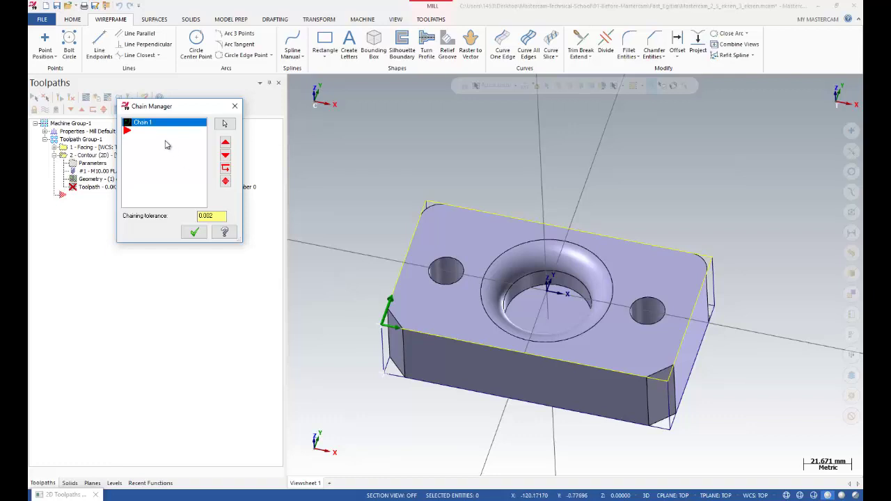
# Move the boundary chain's start point to the other front corner of the block's upper outline.
pyautogui.rightClick(152, 125)
pyautogui.click(186, 261)
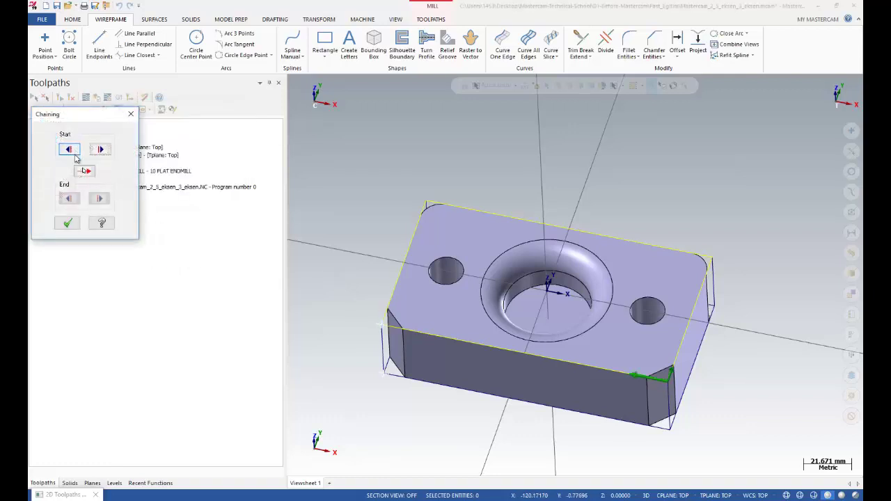
pyautogui.click(67, 224)
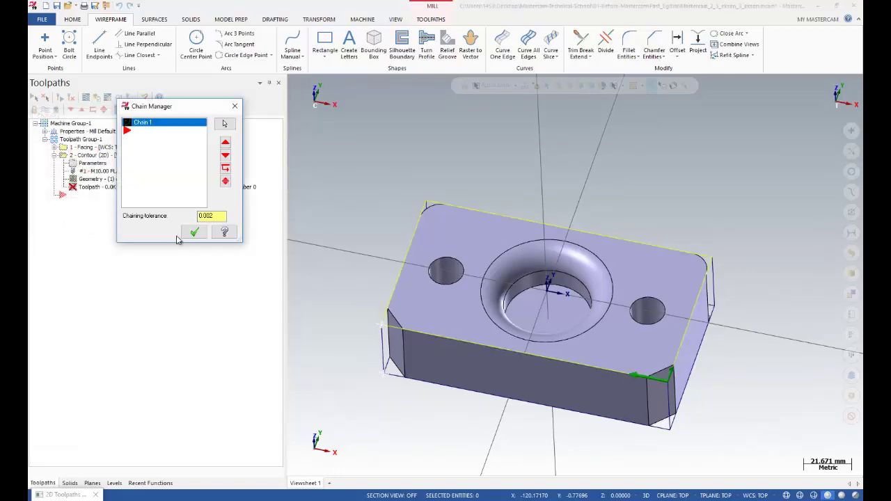
pyautogui.click(190, 231)
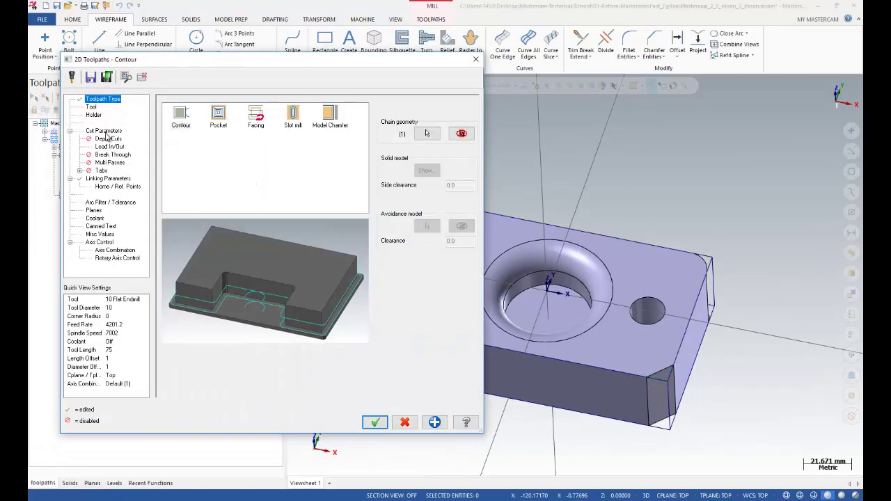
# Set the compensation direction to Left and enable depth cuts with a maximum rough step of 5.
pyautogui.click(105, 133)
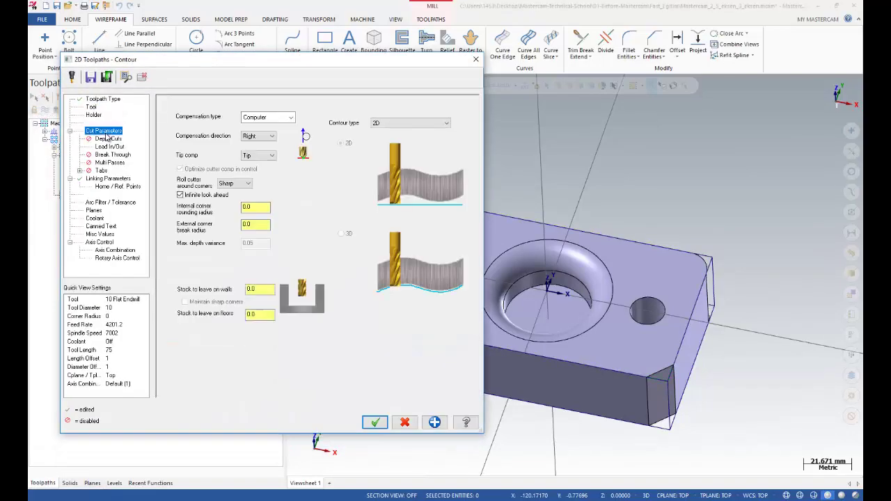
pyautogui.click(261, 136)
pyautogui.click(259, 146)
pyautogui.click(108, 138)
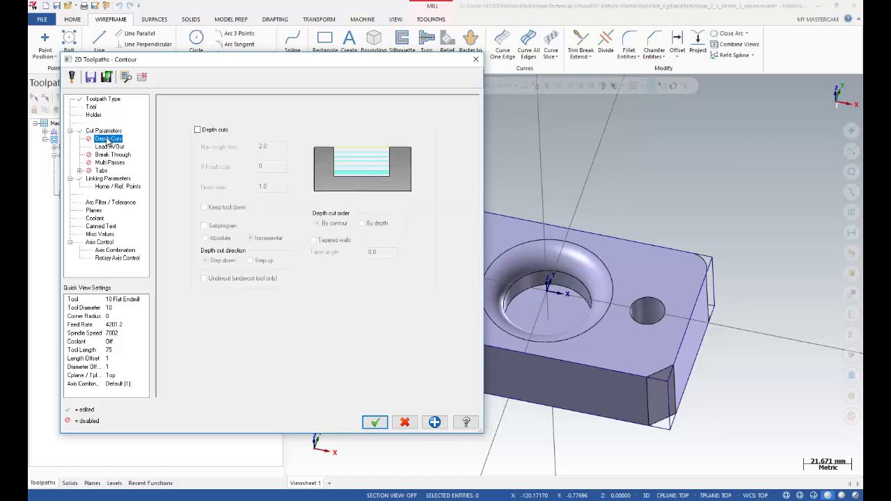
pyautogui.click(198, 130)
pyautogui.doubleClick(262, 146)
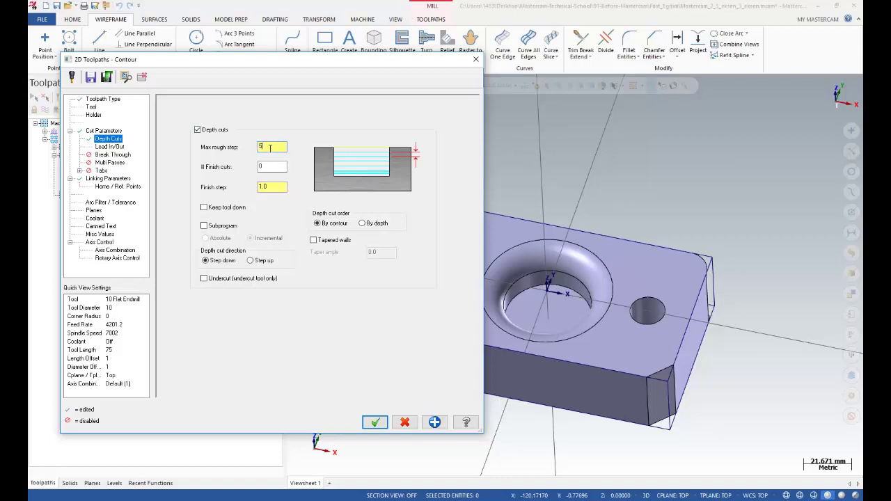
# Set entry and exit to line length 0, arc radius 50% and sweep 180, and generate the contour toolpath.
pyautogui.click(111, 146)
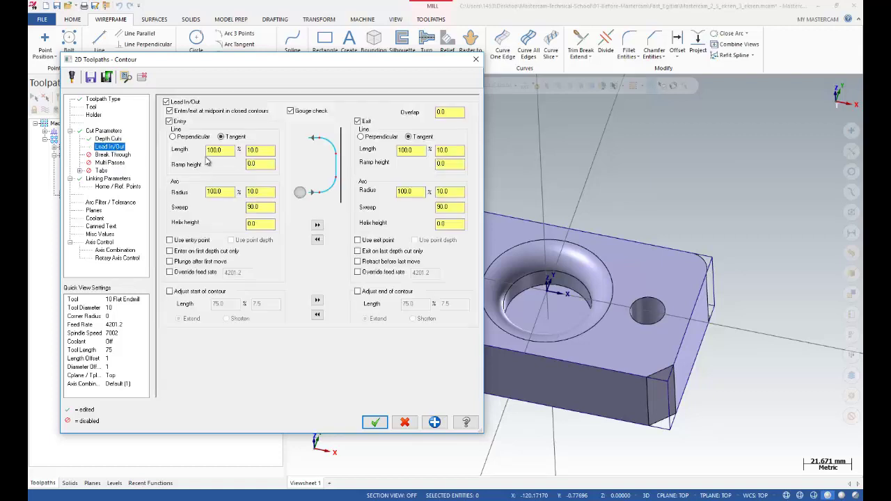
pyautogui.press('Tab')
pyautogui.press('Tab')
pyautogui.press('Tab')
pyautogui.write('50')
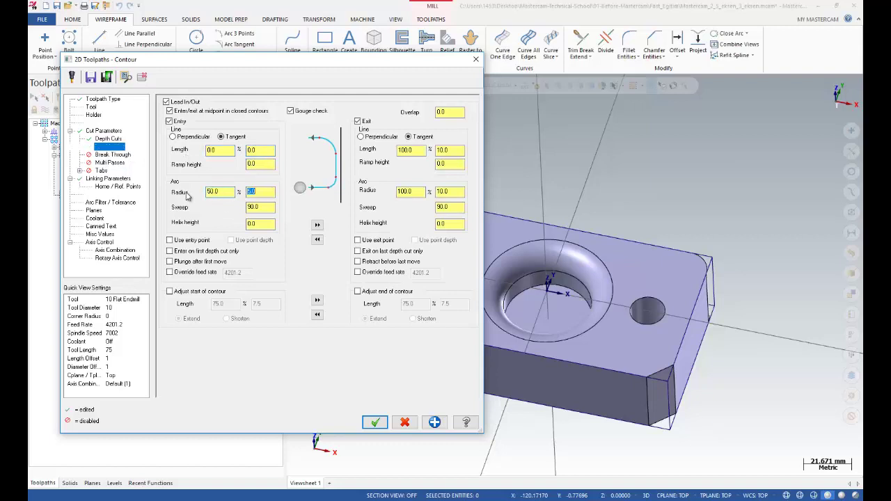
pyautogui.press('Tab')
pyautogui.press('Tab')
pyautogui.click(317, 224)
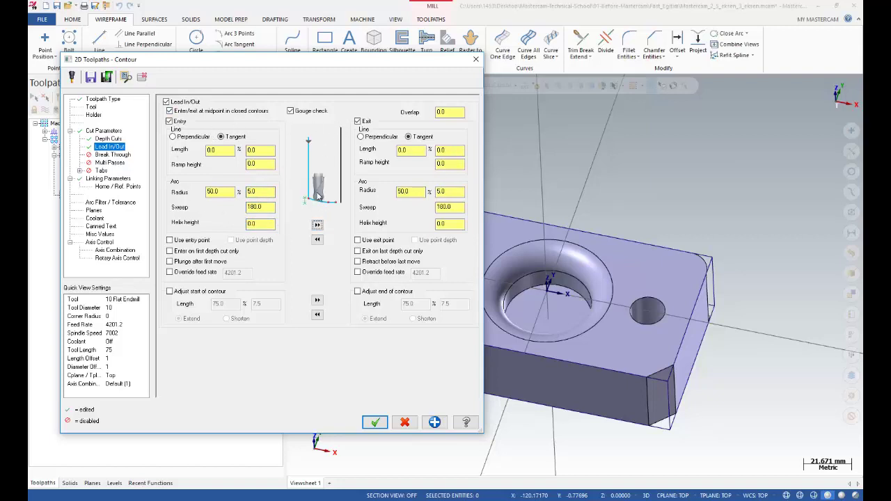
pyautogui.click(375, 423)
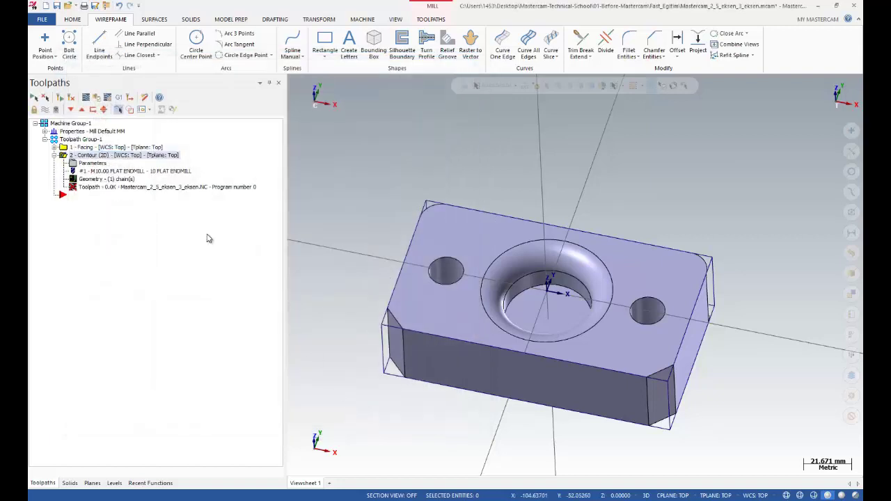
pyautogui.click(73, 100)
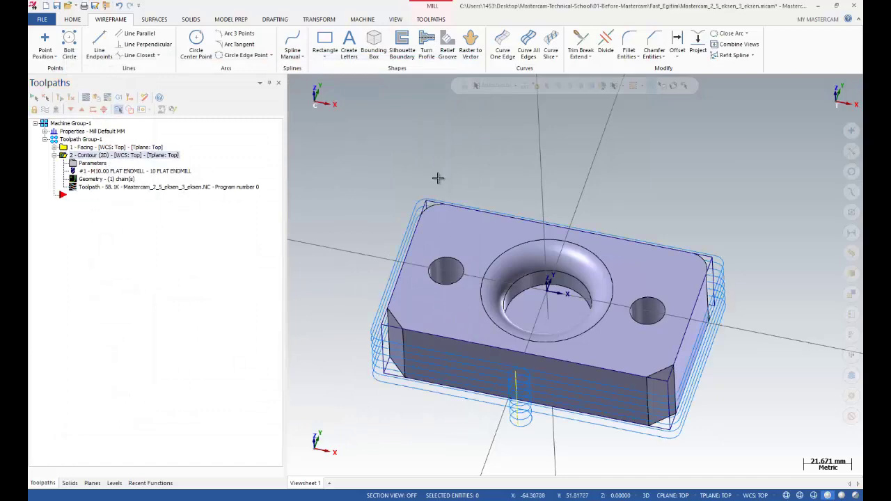
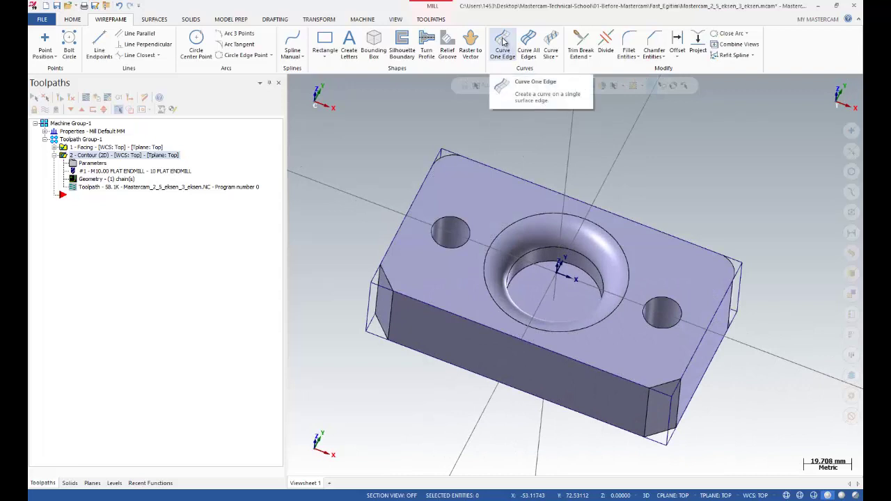
# Create edge curves on the upper rims of the two small holes.
pyautogui.click(502, 41)
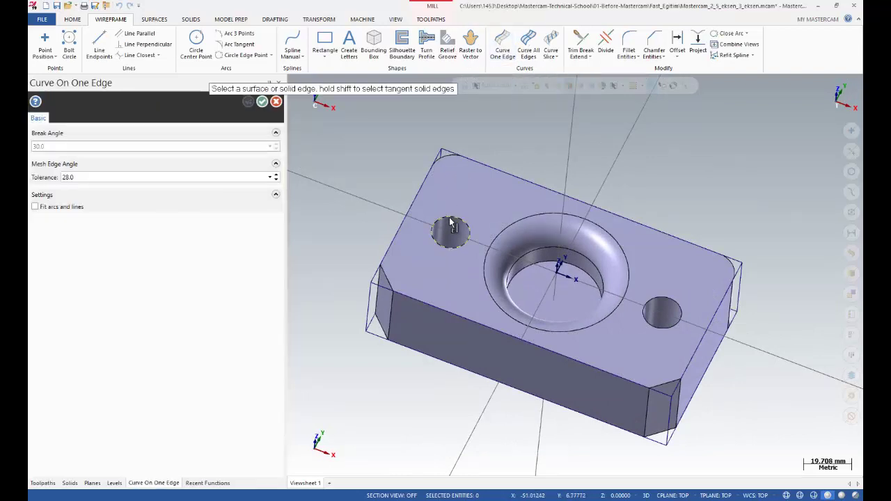
pyautogui.click(654, 301)
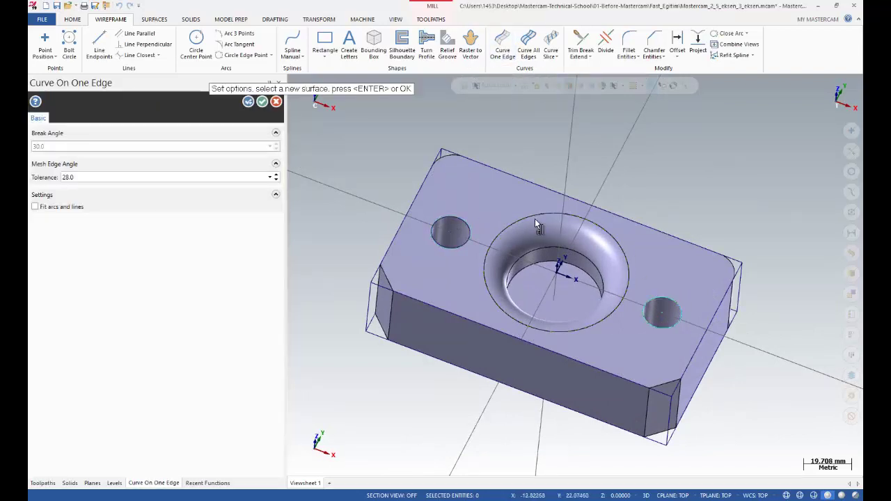
pyautogui.click(262, 101)
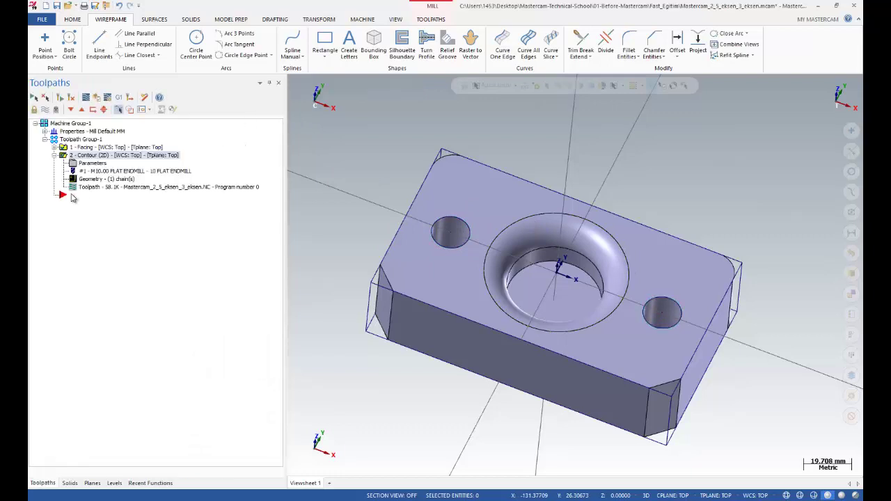
pyautogui.click(55, 156)
pyautogui.rightClick(75, 164)
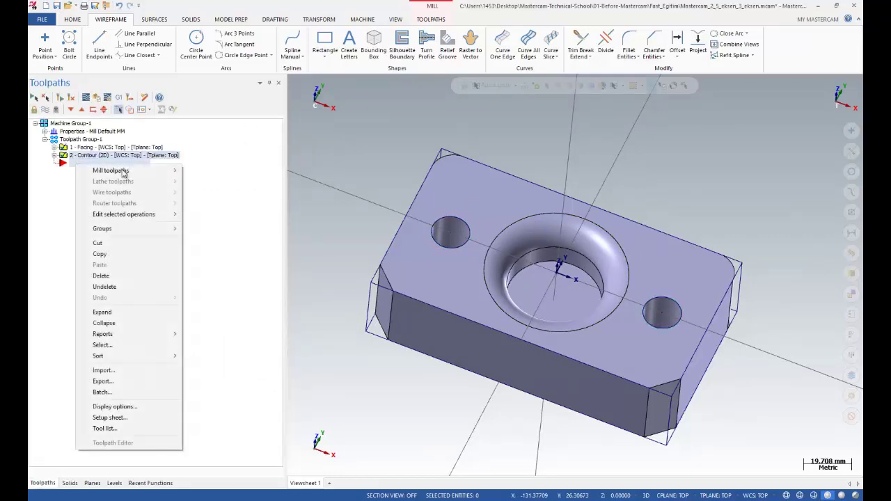
pyautogui.moveTo(127, 172)
pyautogui.click(209, 195)
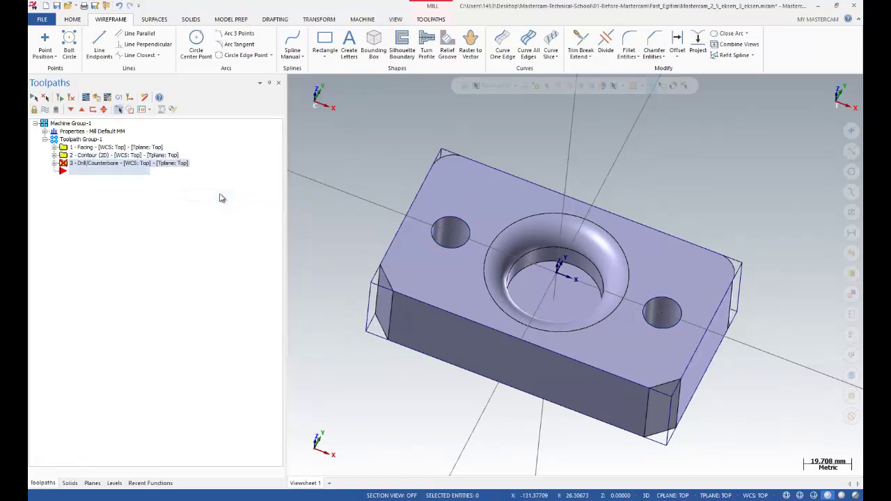
pyautogui.click(454, 235)
pyautogui.click(661, 313)
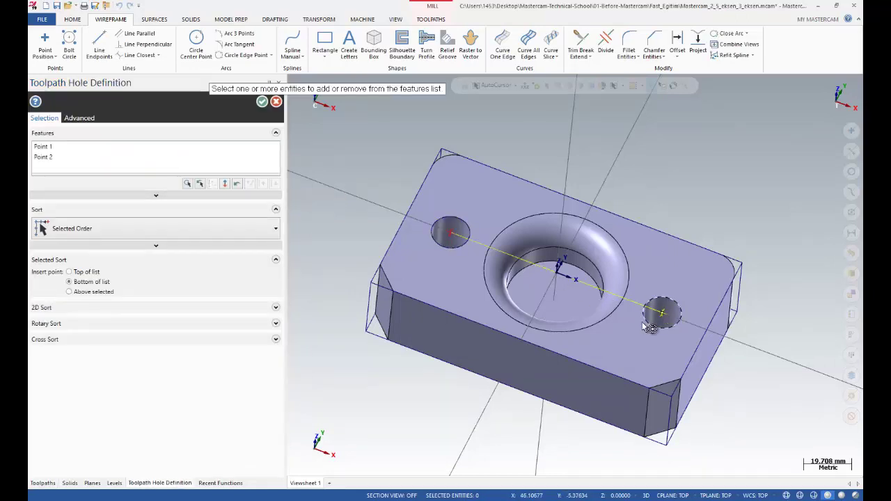
pyautogui.click(262, 102)
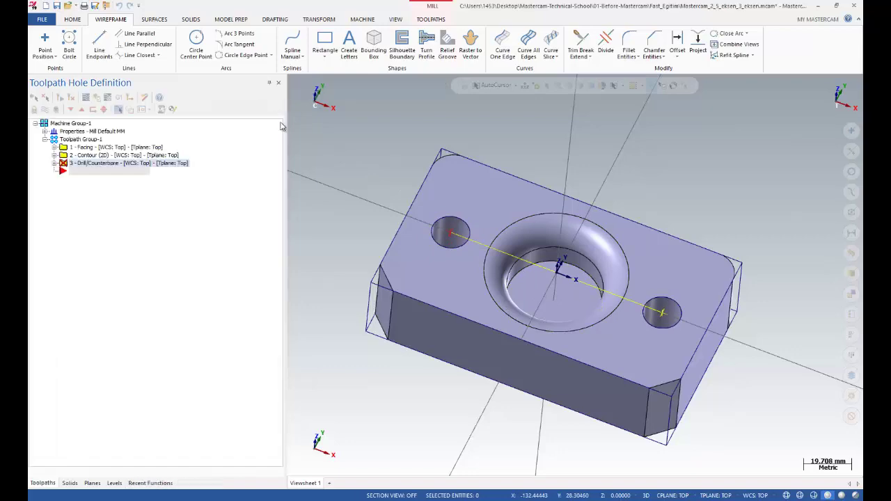
pyautogui.click(405, 422)
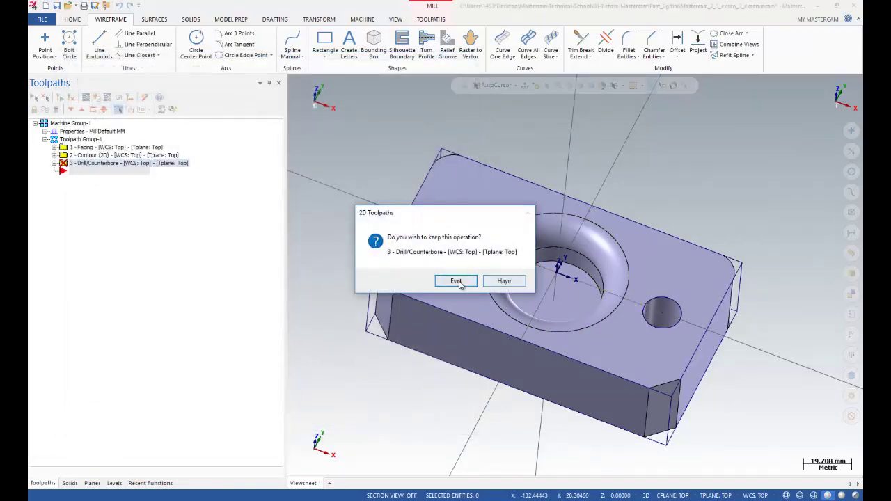
pyautogui.click(485, 284)
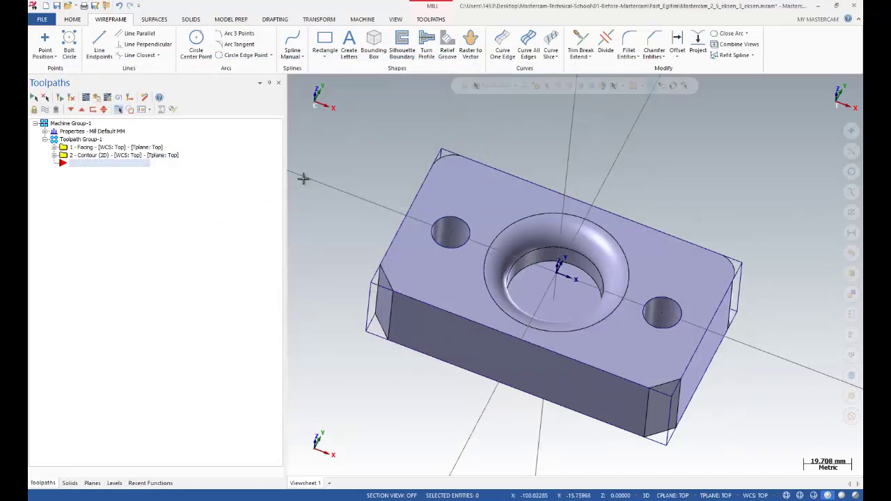
# Create an edge curve on the upper rim of the large central bore.
pyautogui.click(502, 46)
pyautogui.click(515, 221)
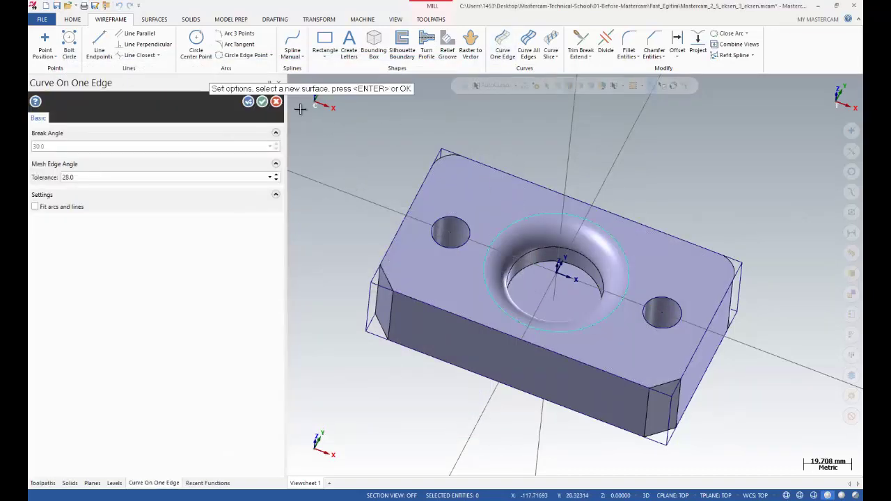
pyautogui.click(261, 101)
# Start a drill toolpath on the two small holes and the large central bore, picked in that order.
pyautogui.scroll(3, 513, 279)
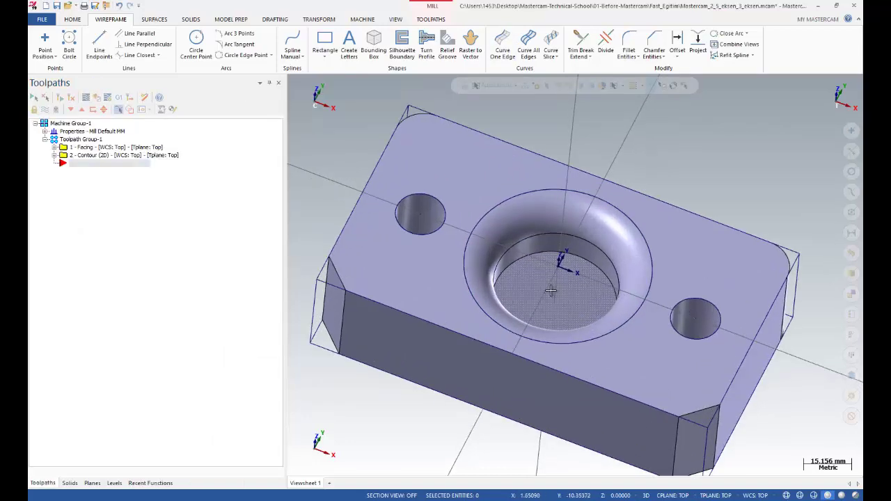
pyautogui.moveTo(512, 280)
pyautogui.mouseDown(button='middle')
pyautogui.moveTo(513, 240)
pyautogui.moveTo(503, 281)
pyautogui.mouseUp(button='middle')
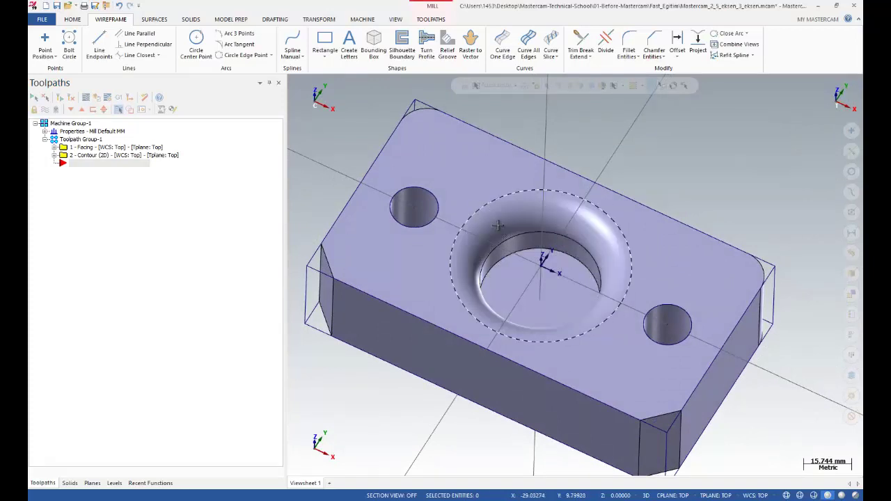
pyautogui.scroll(-2, 527, 279)
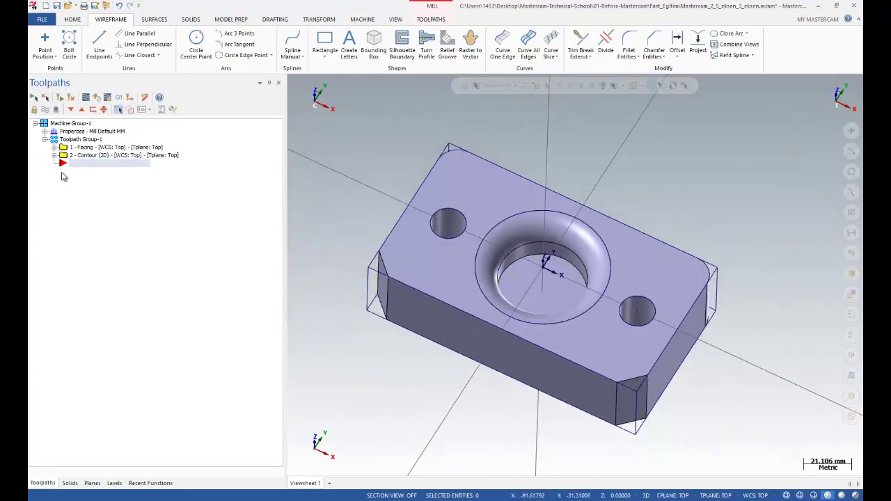
pyautogui.rightClick(87, 166)
pyautogui.moveTo(158, 174)
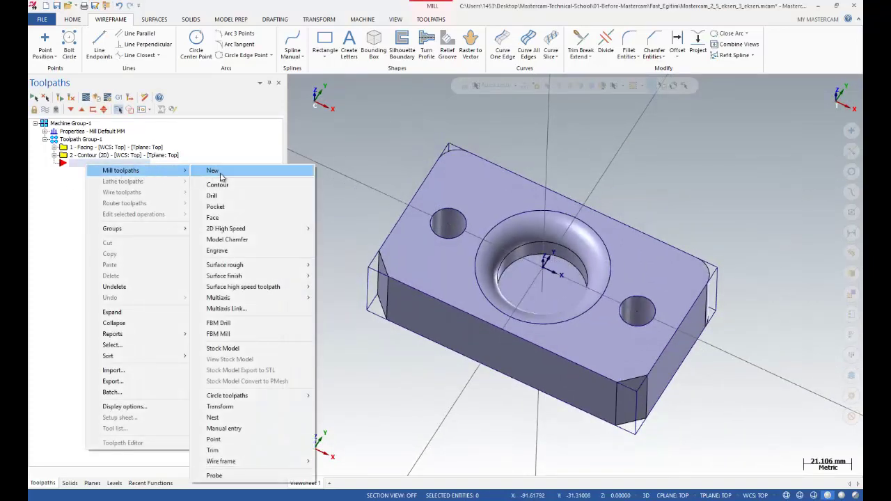
pyautogui.click(226, 199)
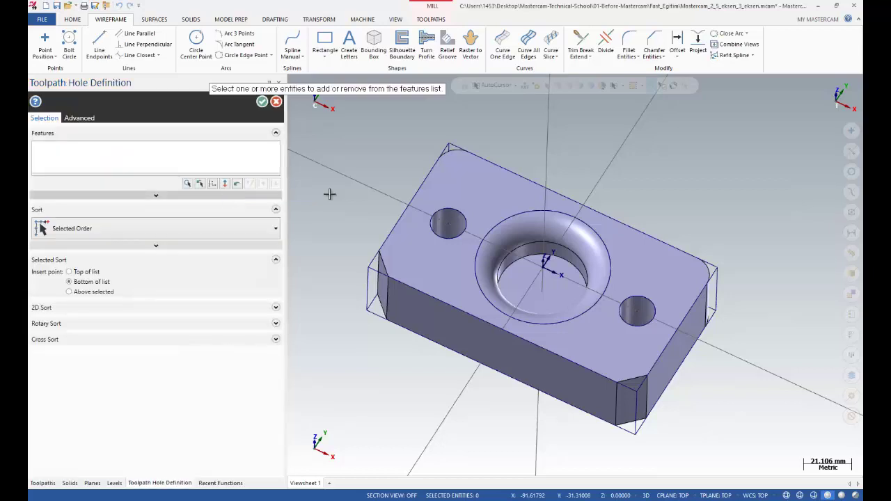
pyautogui.click(448, 223)
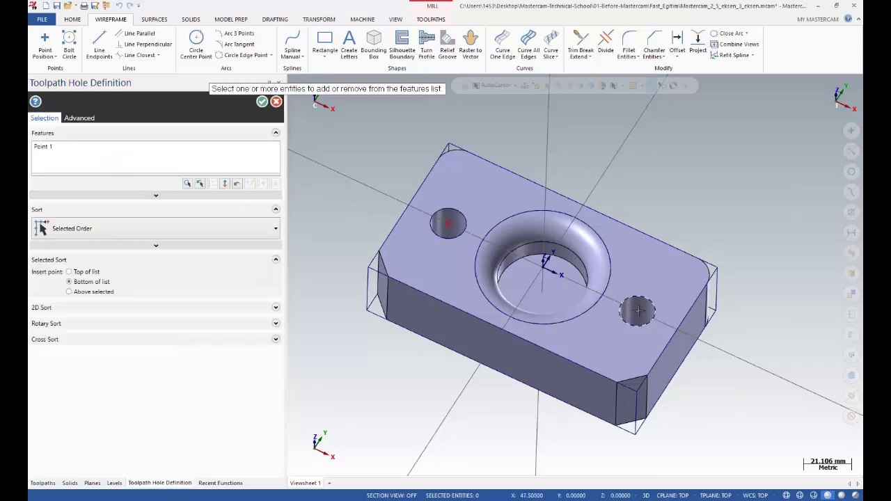
pyautogui.click(637, 310)
pyautogui.click(520, 221)
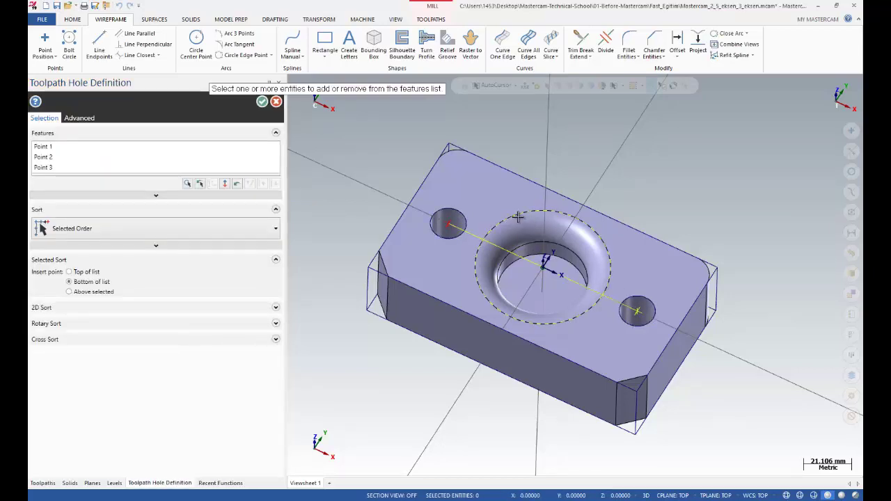
pyautogui.click(262, 102)
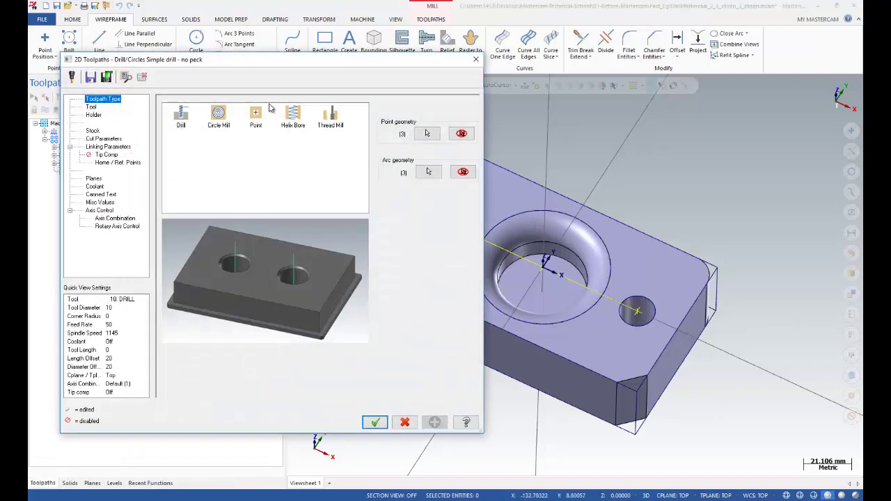
# Create a new center drill with the default 7.94 diameter geometry as the drilling tool.
pyautogui.click(91, 106)
pyautogui.rightClick(227, 201)
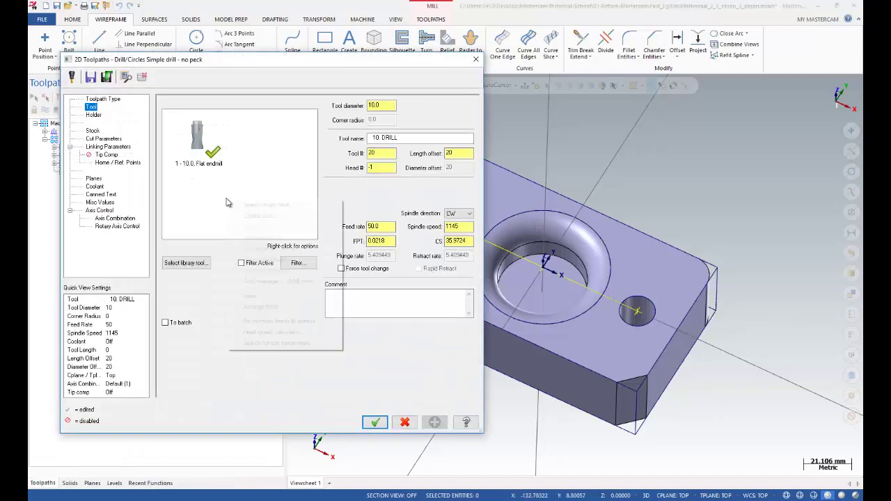
pyautogui.click(259, 216)
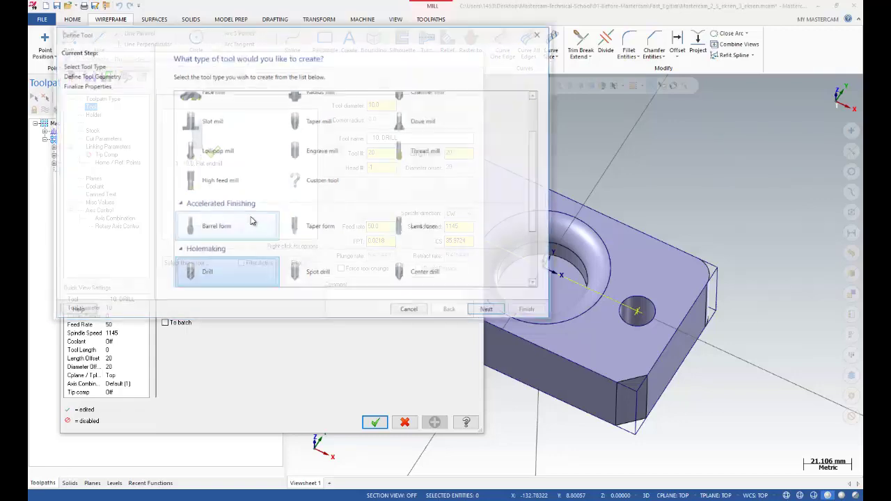
pyautogui.click(445, 275)
pyautogui.click(486, 315)
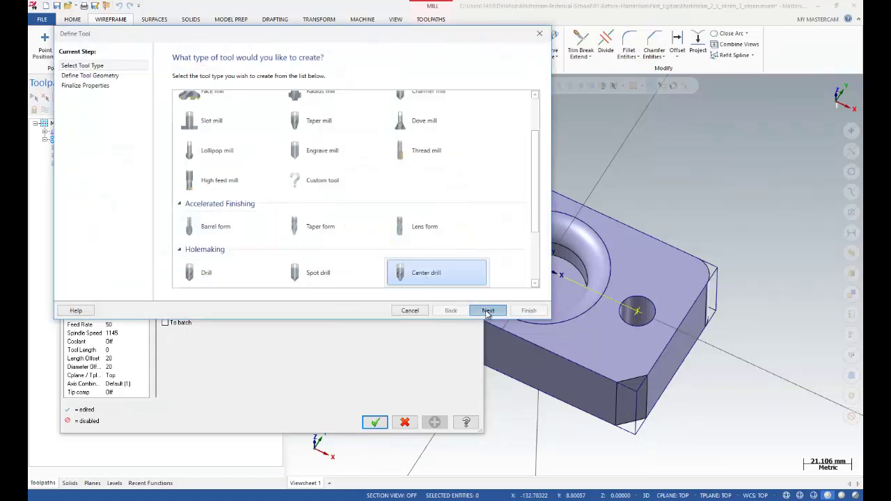
pyautogui.click(487, 315)
pyautogui.click(526, 312)
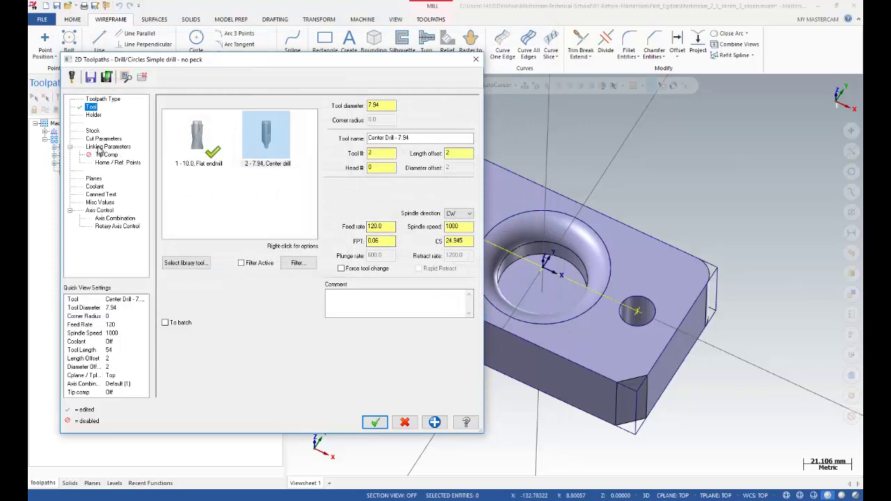
# Set the retract to 5 absolute, switch the depth to absolute, and generate the center drilling toolpath with the Drill/Counterbore cycle.
pyautogui.click(105, 147)
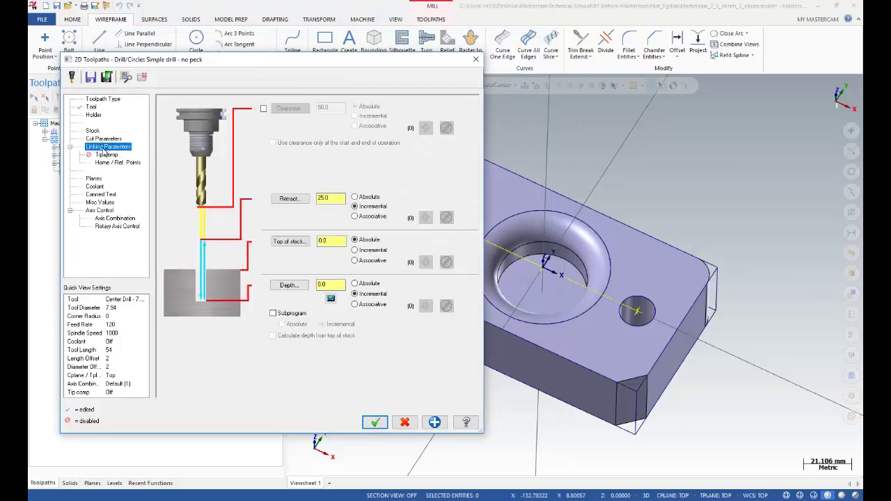
pyautogui.click(354, 197)
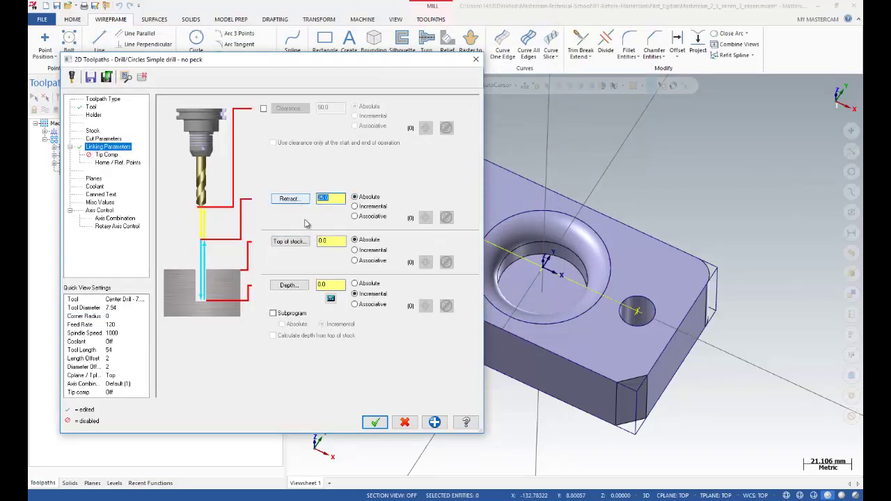
pyautogui.write('5')
pyautogui.click(355, 283)
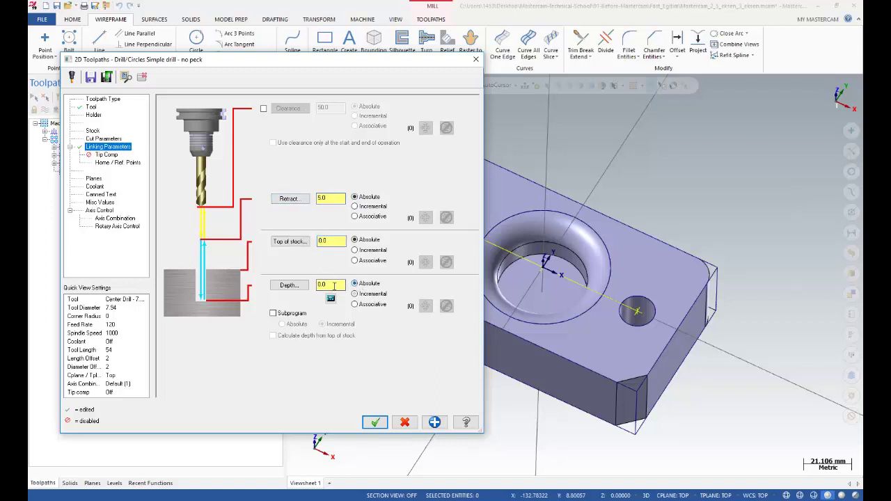
pyautogui.doubleClick(330, 285)
pyautogui.press('BackSpace')
pyautogui.click(103, 139)
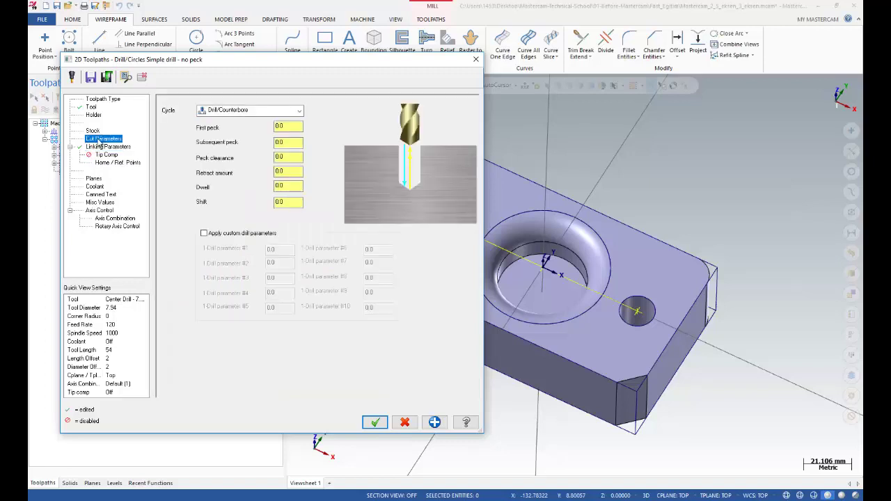
pyautogui.click(374, 422)
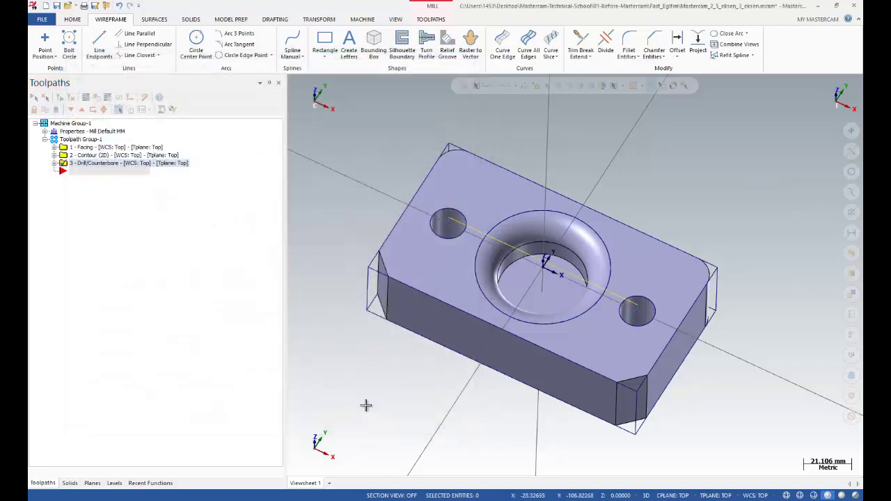
# Duplicate the center drilling operation at the end of the toolpath group.
pyautogui.rightClick(76, 165)
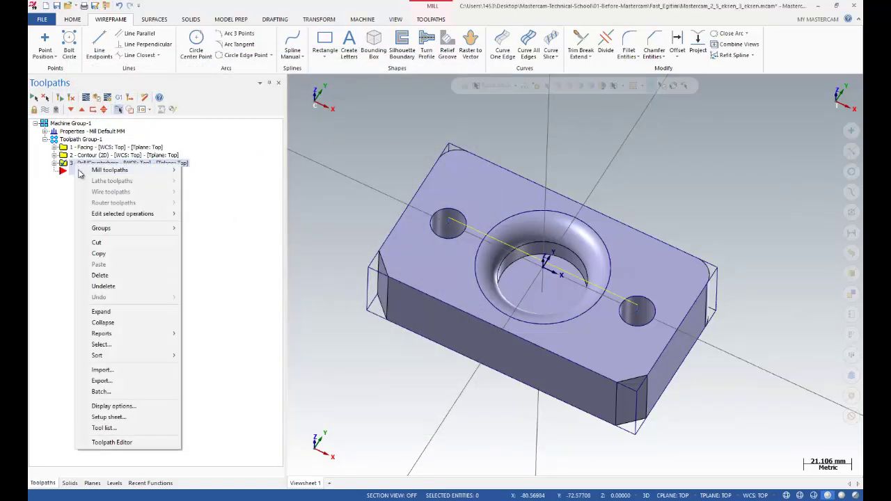
pyautogui.click(98, 254)
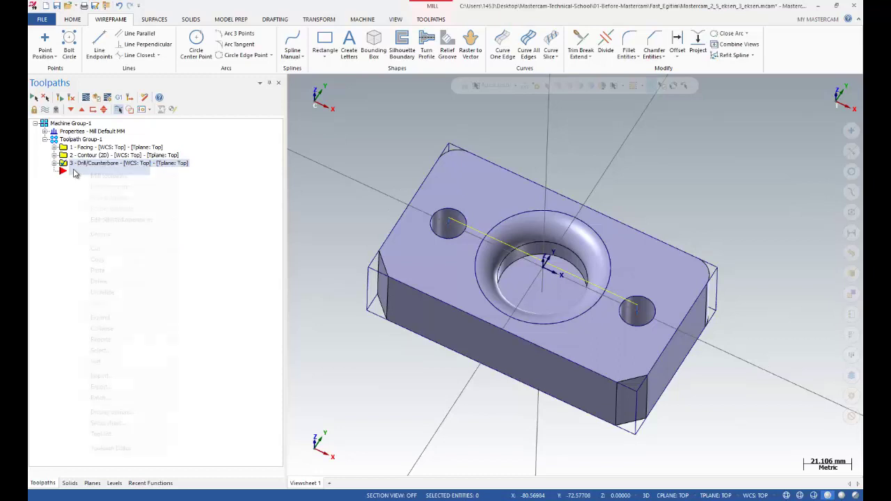
pyautogui.rightClick(74, 170)
pyautogui.click(101, 270)
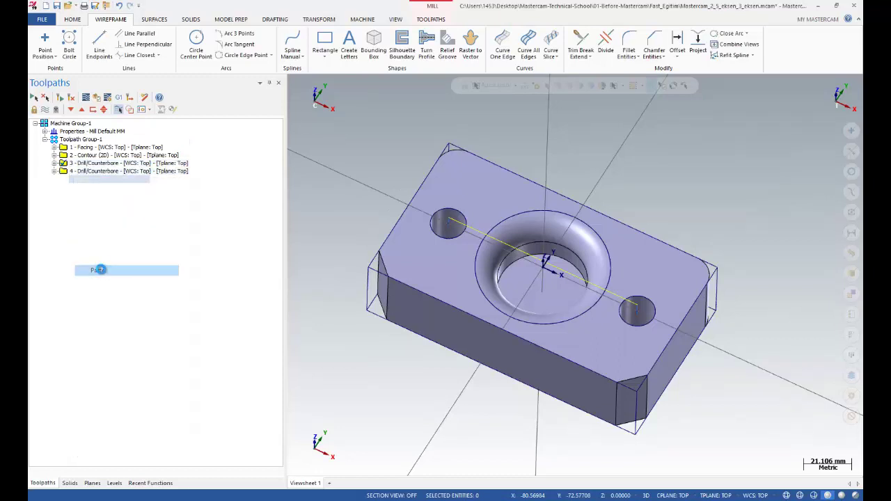
# Remove the central bore's point from the copied drill operation's geometry, keeping only the two small holes.
pyautogui.click(54, 171)
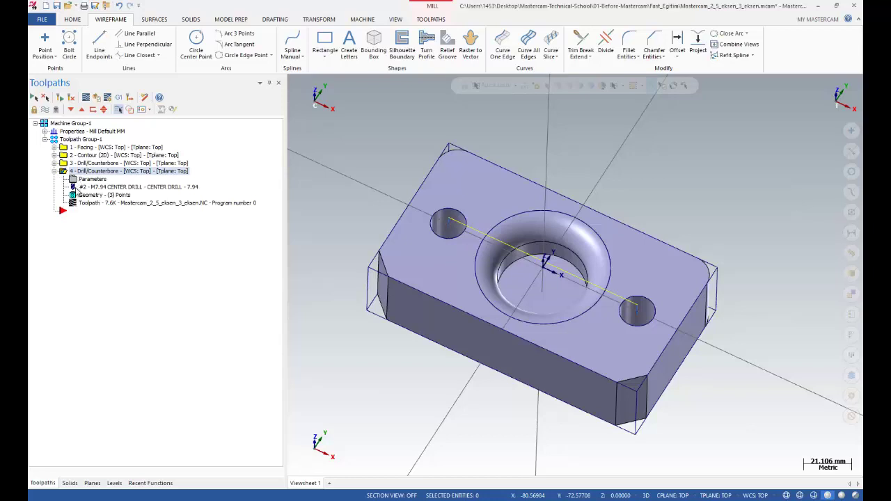
pyautogui.click(78, 195)
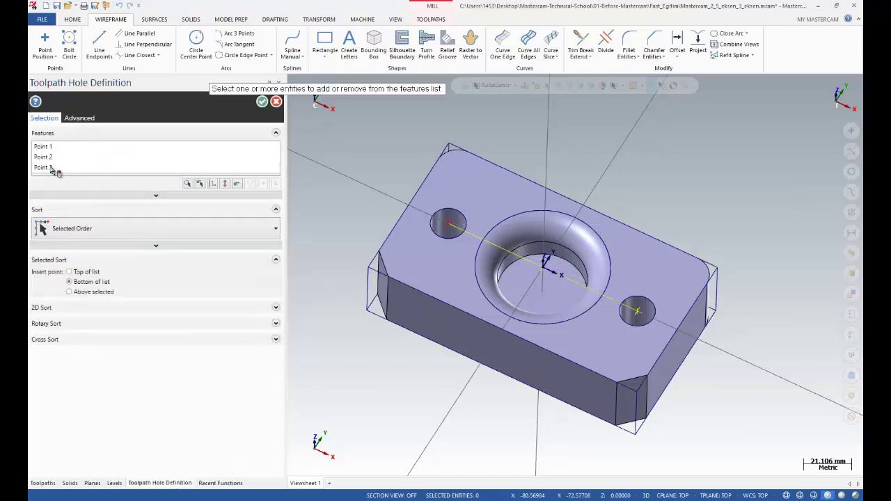
pyautogui.click(45, 168)
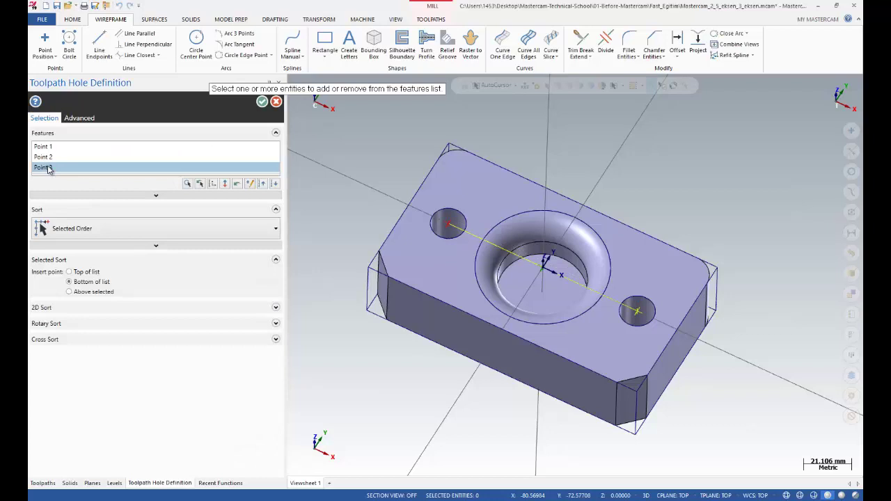
pyautogui.rightClick(48, 170)
pyautogui.click(46, 172)
pyautogui.press('Delete')
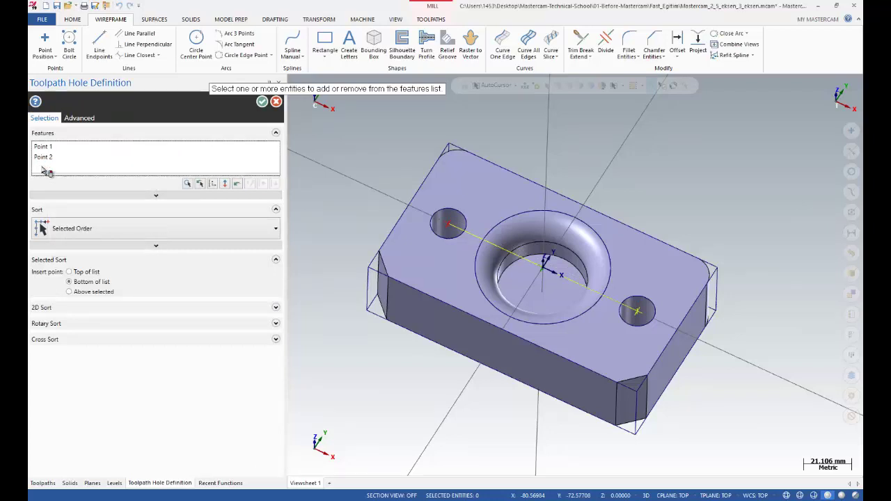
pyautogui.click(262, 102)
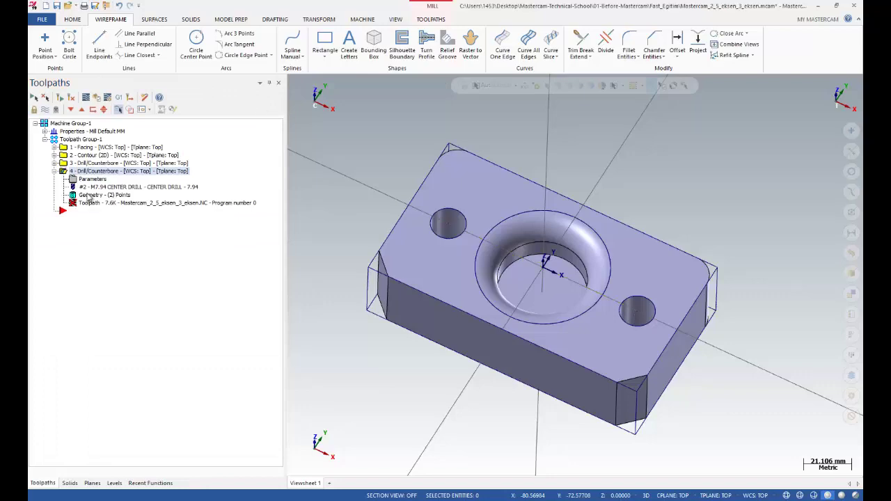
# Create a new standard drill of diameter 10 for the copied drill operation and set its feed rate to 350.
pyautogui.click(78, 180)
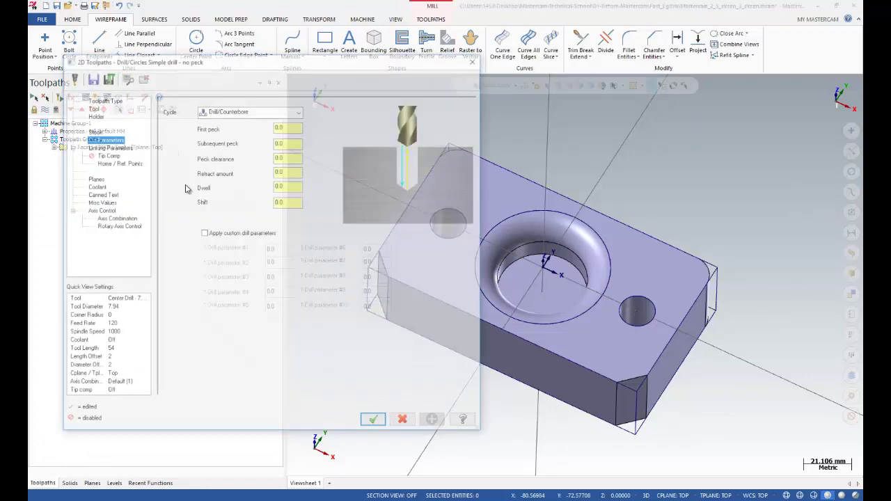
pyautogui.click(91, 107)
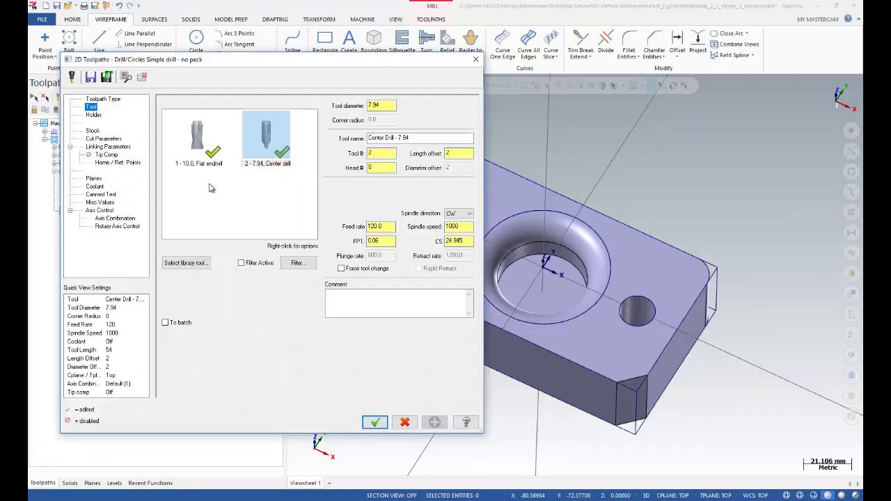
pyautogui.rightClick(211, 188)
pyautogui.click(248, 200)
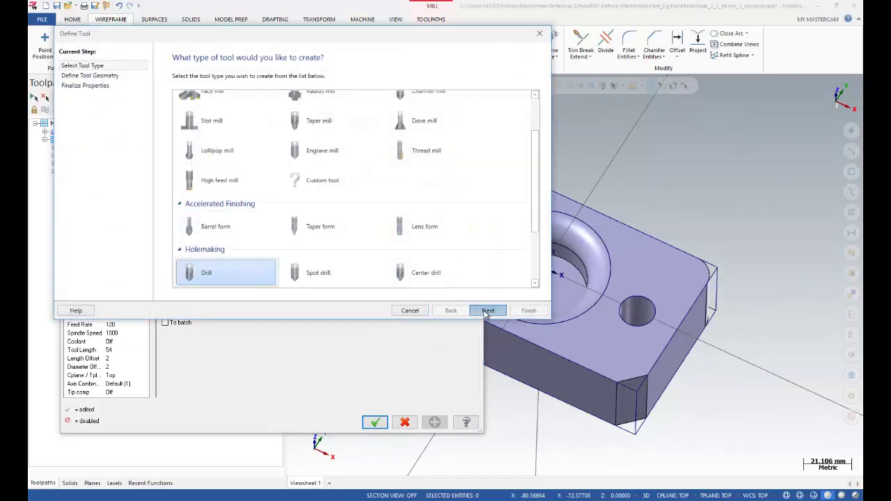
pyautogui.click(487, 311)
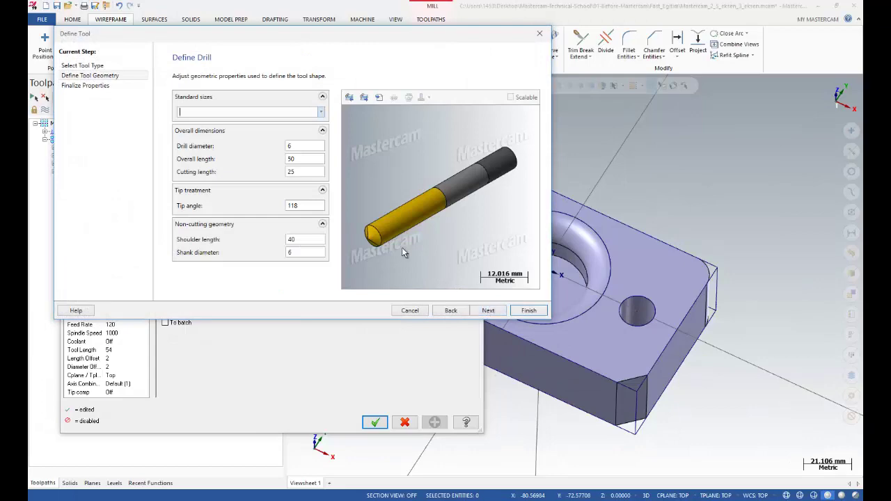
pyautogui.write('10')
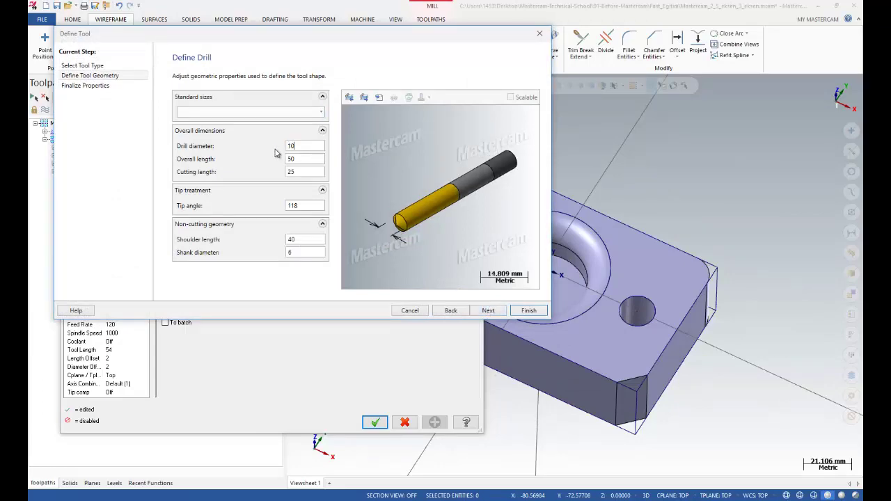
pyautogui.click(488, 312)
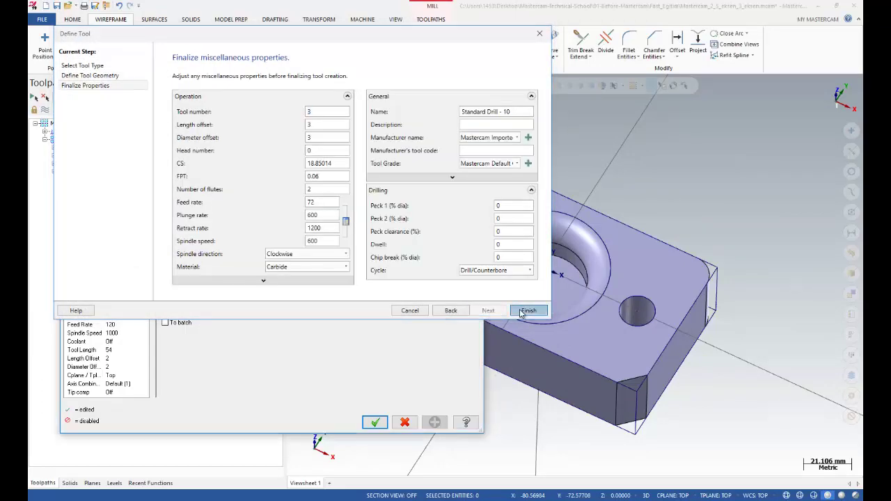
pyautogui.click(528, 311)
pyautogui.moveTo(393, 227); pyautogui.dragTo(357, 227)
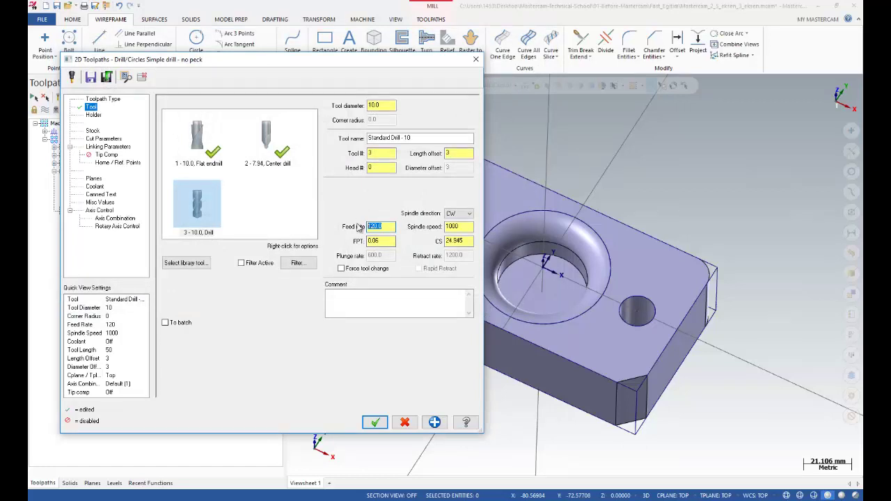
pyautogui.press('Tab')
# Set the absolute drilling depth to -38, starting from the block's bottom corner, and regenerate the toolpath of the two small holes.
pyautogui.click(106, 147)
pyautogui.moveTo(333, 197); pyautogui.dragTo(318, 199)
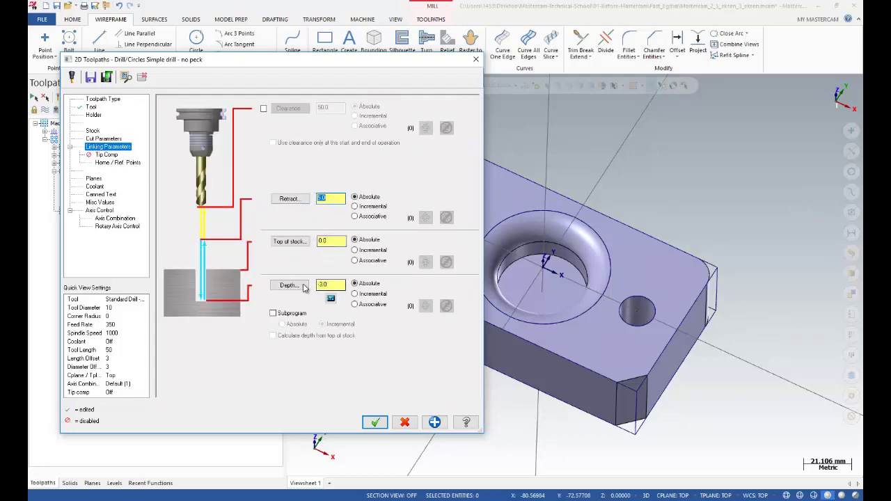
pyautogui.press('Return')
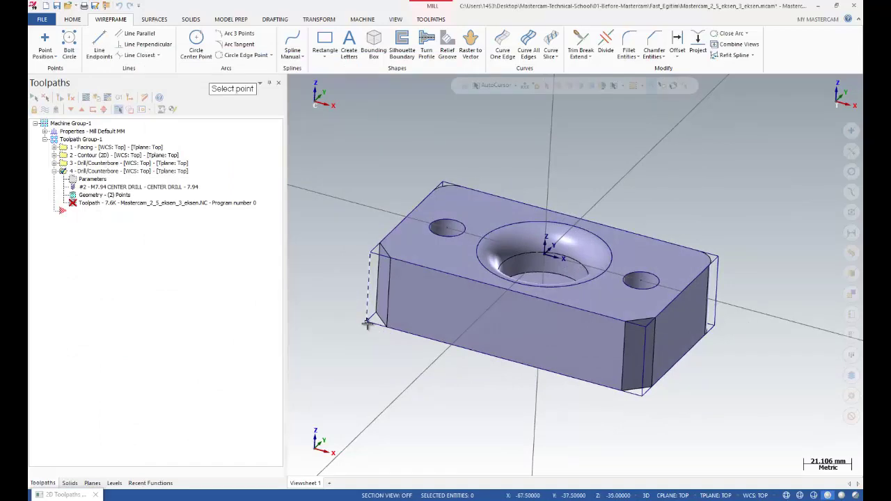
pyautogui.press('Return')
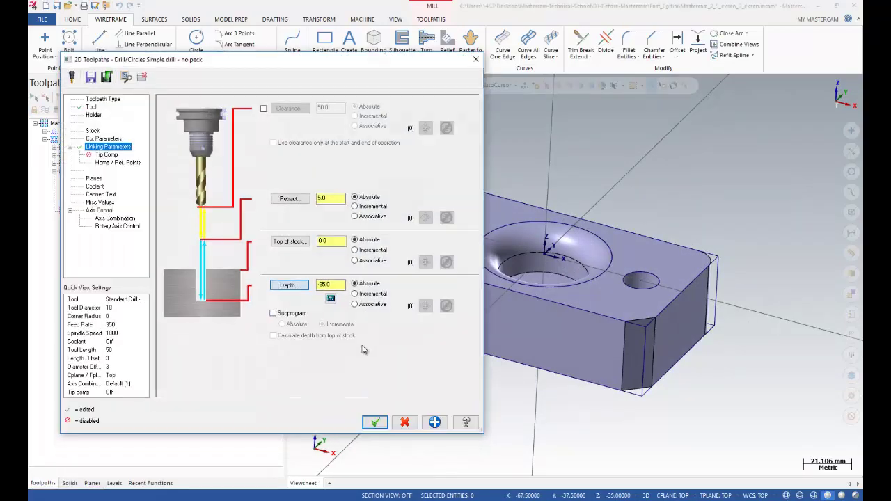
pyautogui.click(331, 299)
pyautogui.moveTo(102, 123); pyautogui.dragTo(114, 149)
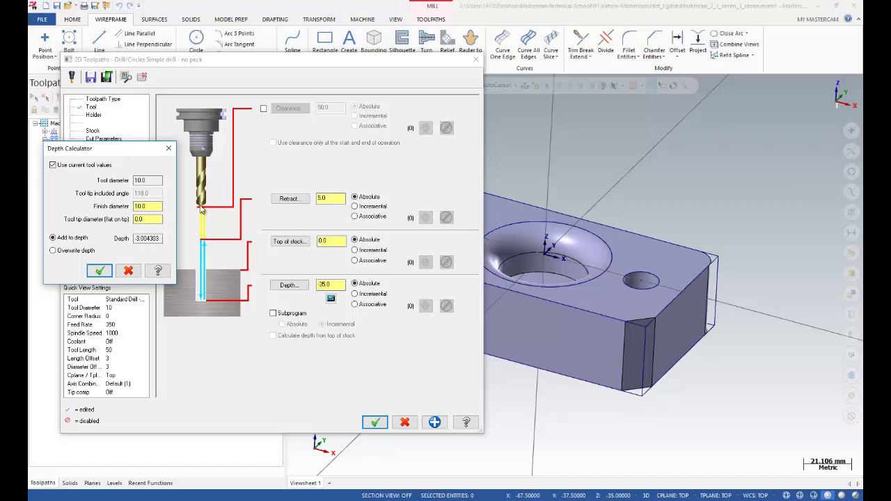
pyautogui.click(128, 271)
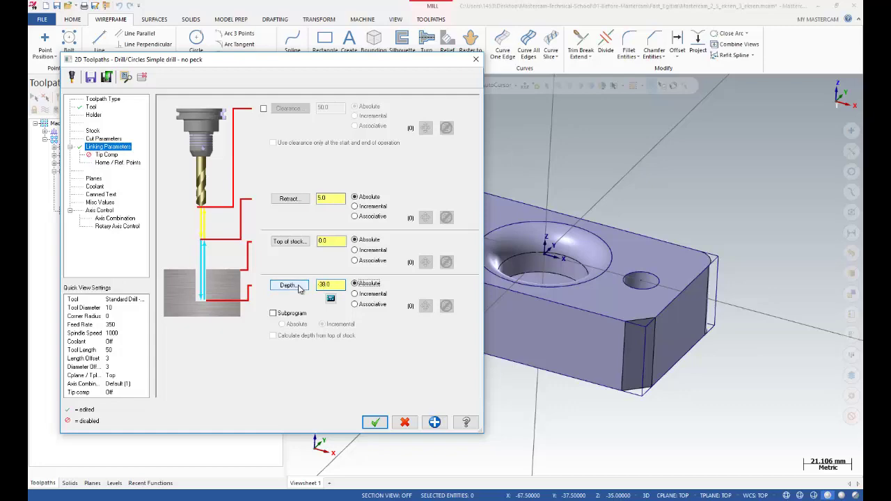
pyautogui.click(100, 139)
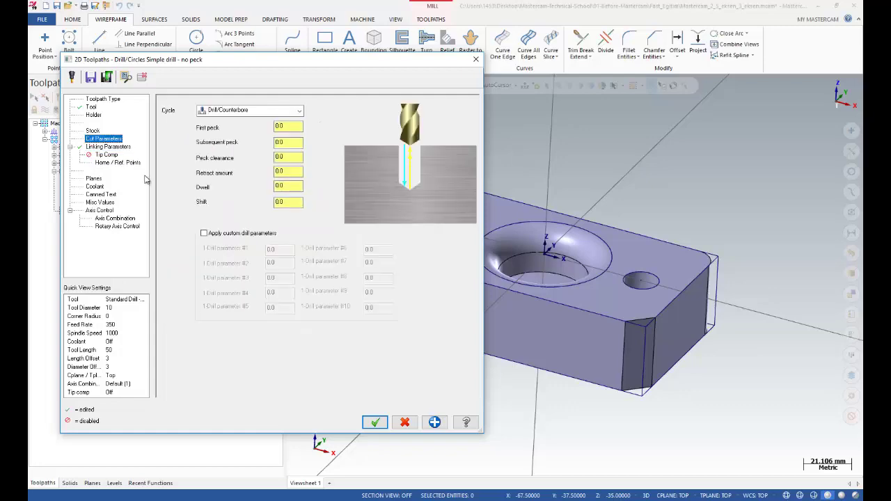
pyautogui.click(369, 422)
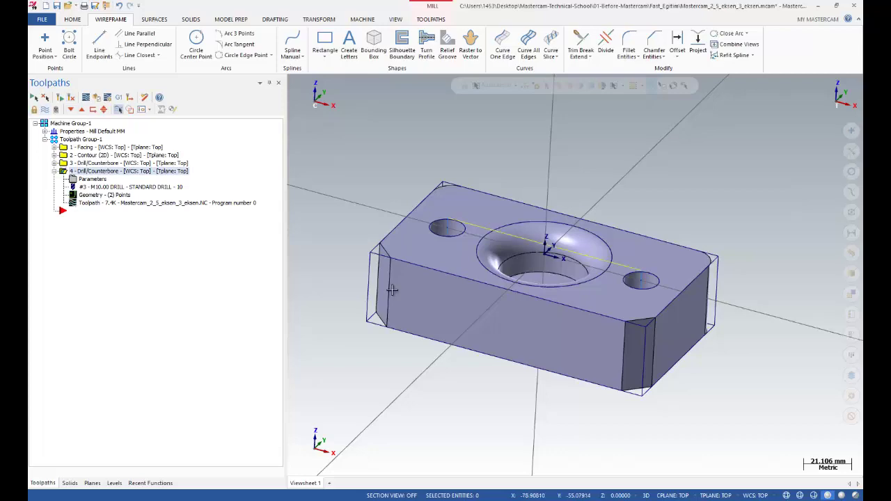
# Analyze the top edge of one small hole to check its diameter.
pyautogui.moveTo(400, 320); pyautogui.dragTo(383, 327, button='middle')
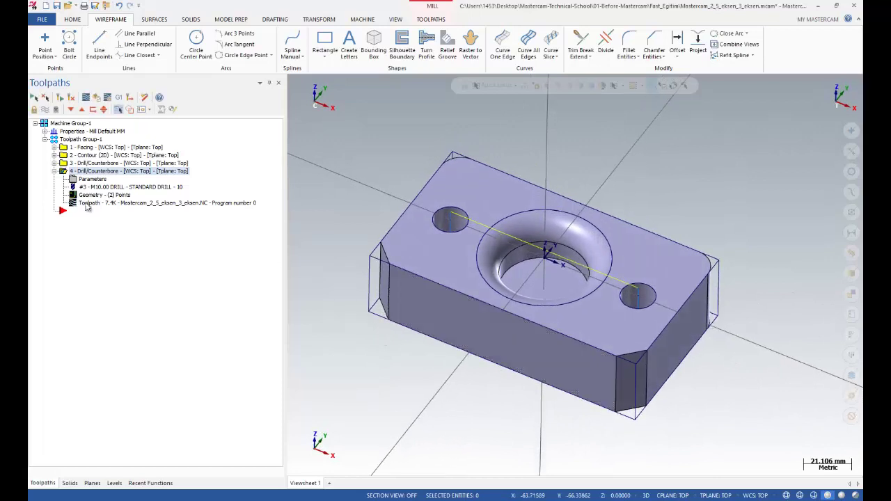
pyautogui.click(55, 171)
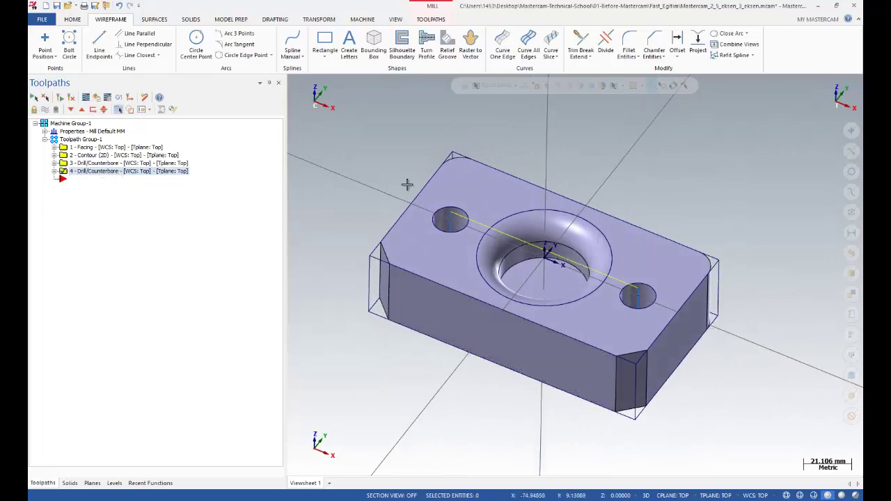
pyautogui.click(73, 20)
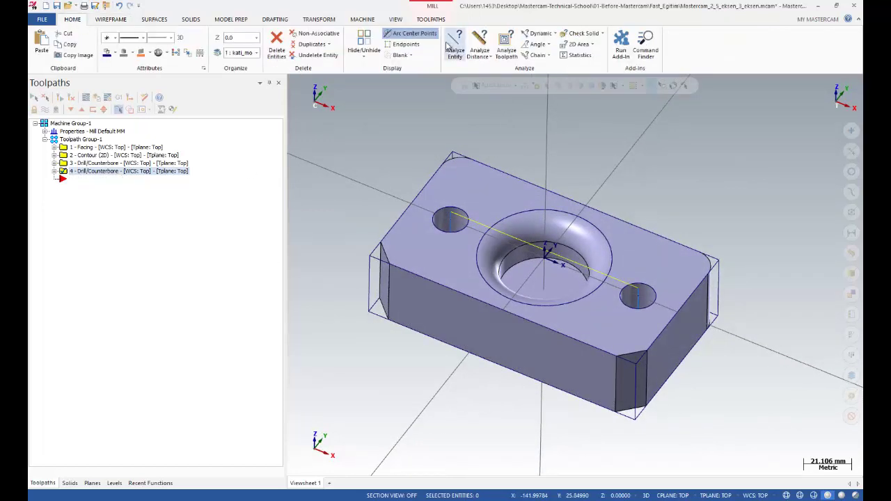
pyautogui.click(454, 45)
pyautogui.click(447, 213)
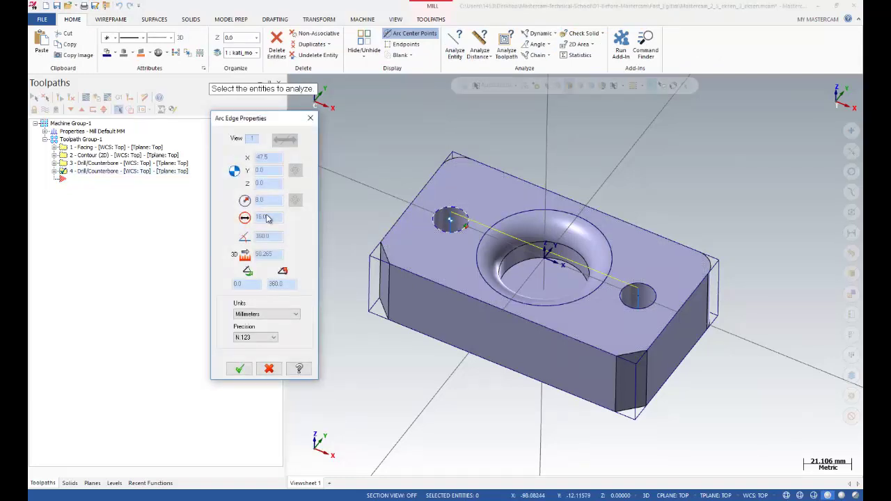
pyautogui.press('Escape')
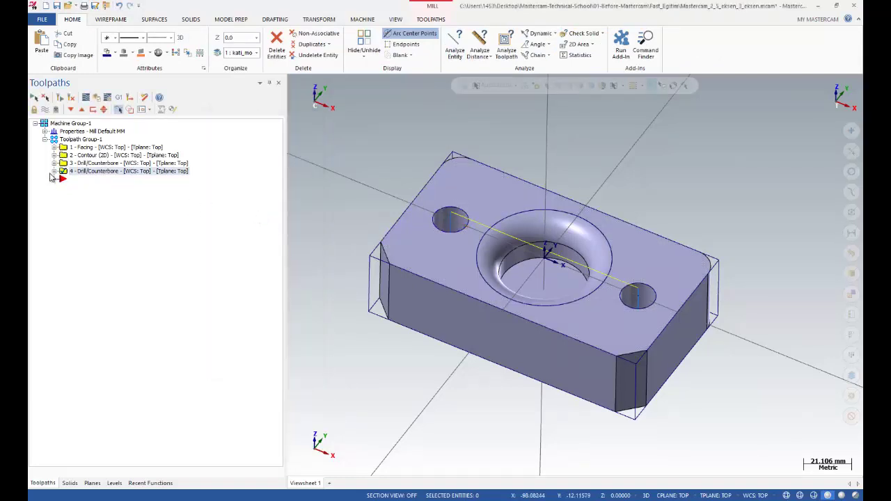
# Change the drill diameter to 16 in the second drill operation's tool and regenerate the operation.
pyautogui.click(55, 171)
pyautogui.click(83, 179)
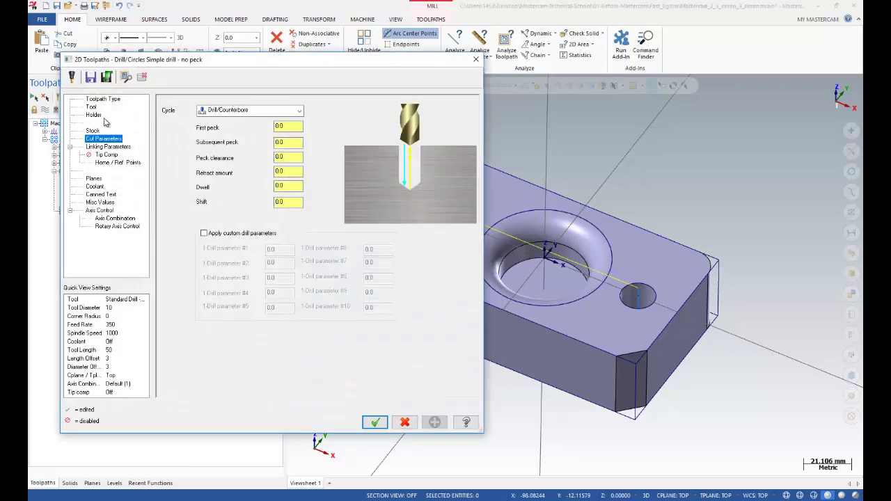
pyautogui.click(91, 107)
pyautogui.rightClick(199, 209)
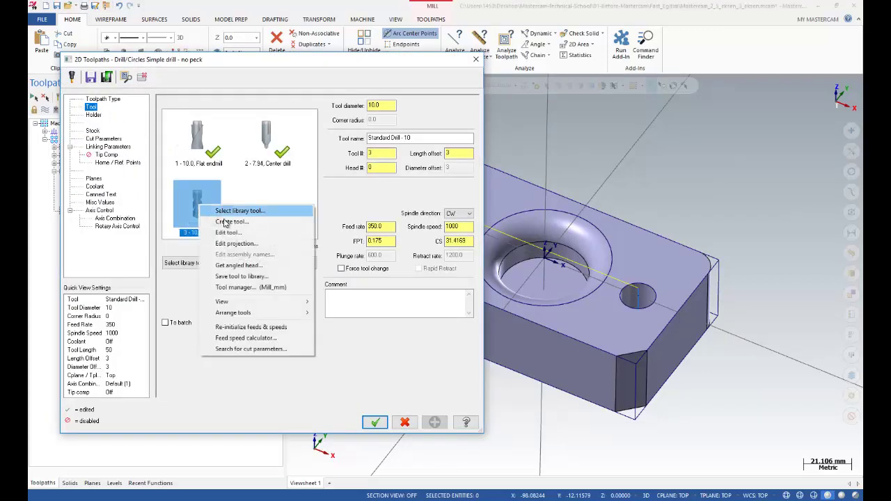
pyautogui.click(230, 234)
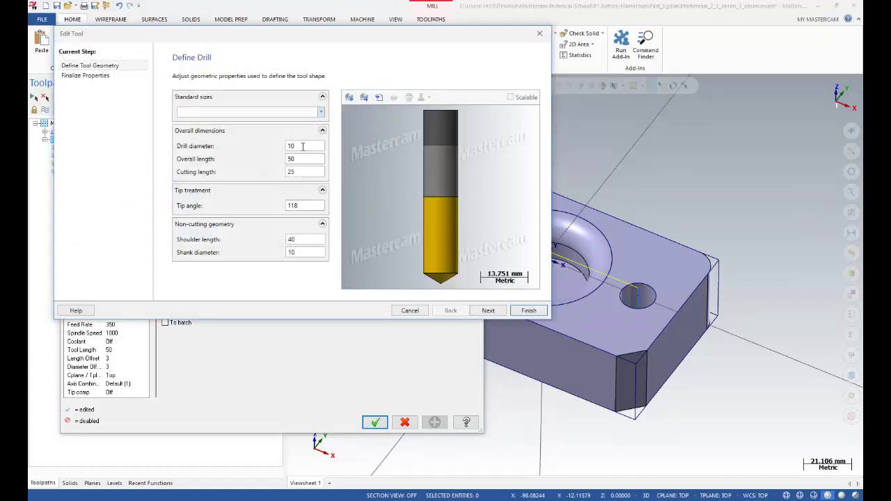
pyautogui.press('Tab')
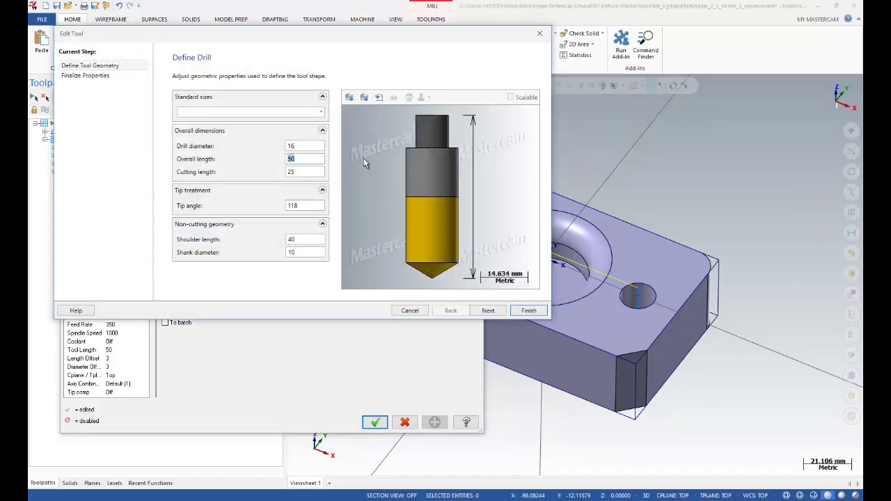
pyautogui.click(488, 310)
pyautogui.click(528, 310)
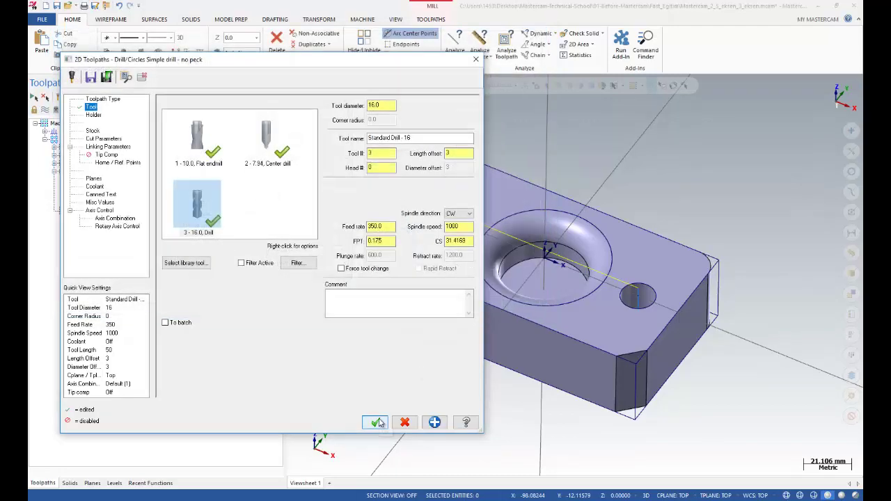
pyautogui.click(375, 423)
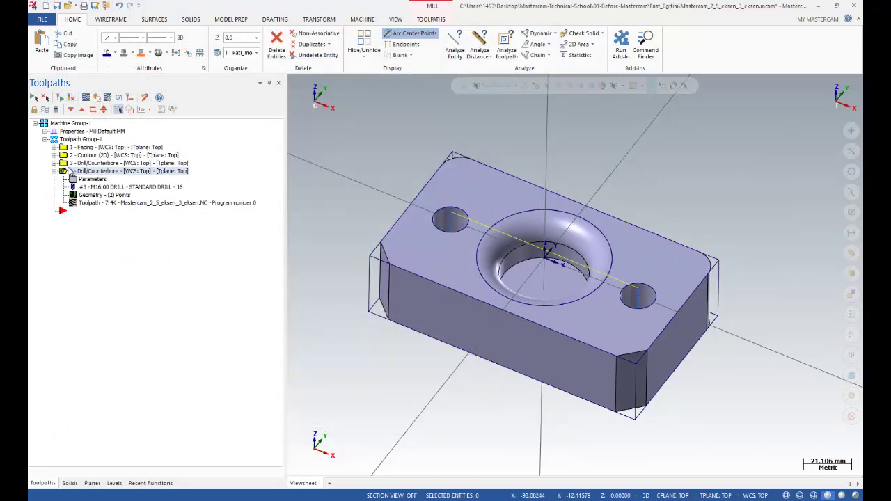
# Add a new drill toolpath at the end of the toolpath group, using the central bore's centre point as the only position.
pyautogui.rightClick(63, 174)
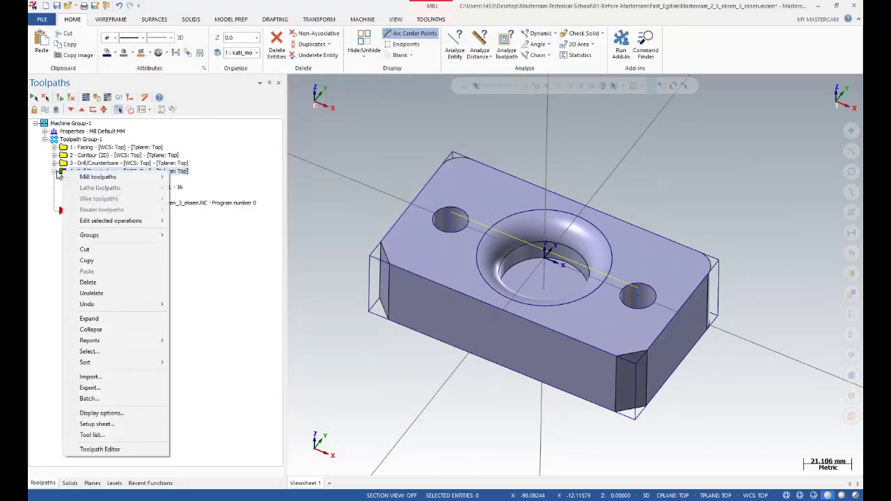
pyautogui.click(57, 174)
pyautogui.rightClick(71, 176)
pyautogui.moveTo(144, 189)
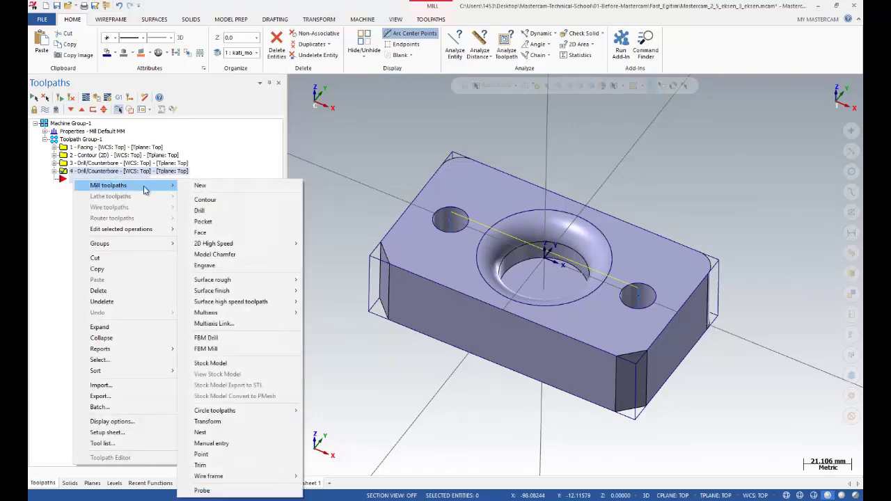
pyautogui.click(209, 210)
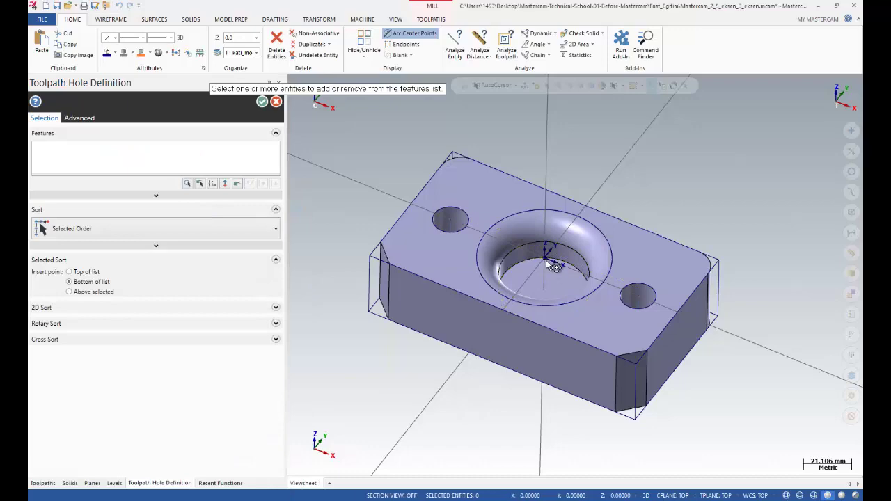
pyautogui.click(531, 221)
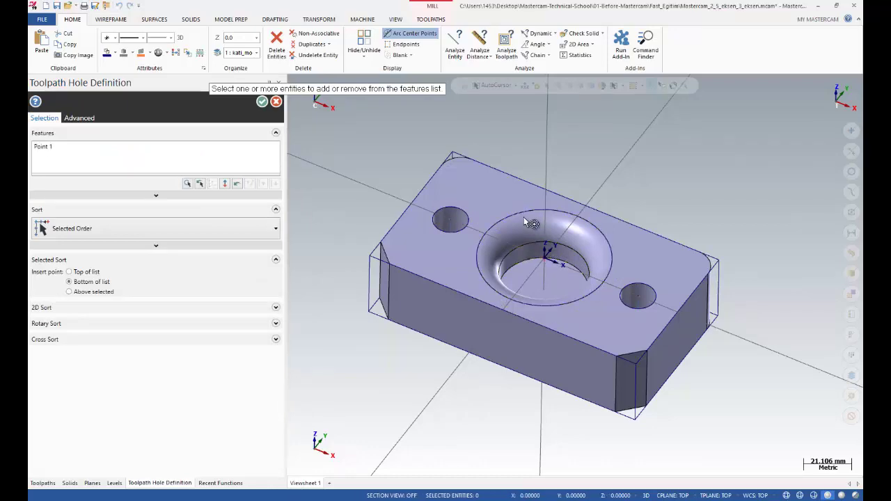
pyautogui.click(262, 101)
# Set the absolute drilling depth to -20 from the bore's bottom centre and generate the toolpath with the 16 mm drill.
pyautogui.click(91, 107)
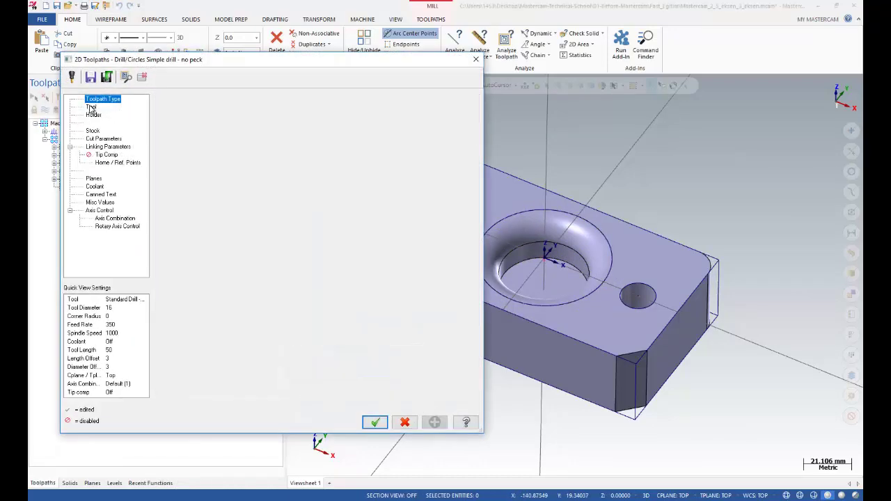
pyautogui.click(106, 147)
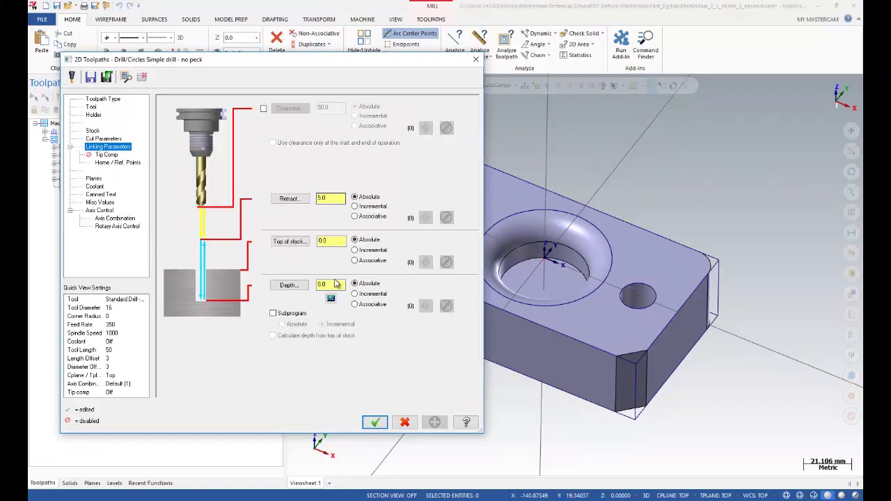
pyautogui.click(289, 286)
pyautogui.click(530, 264)
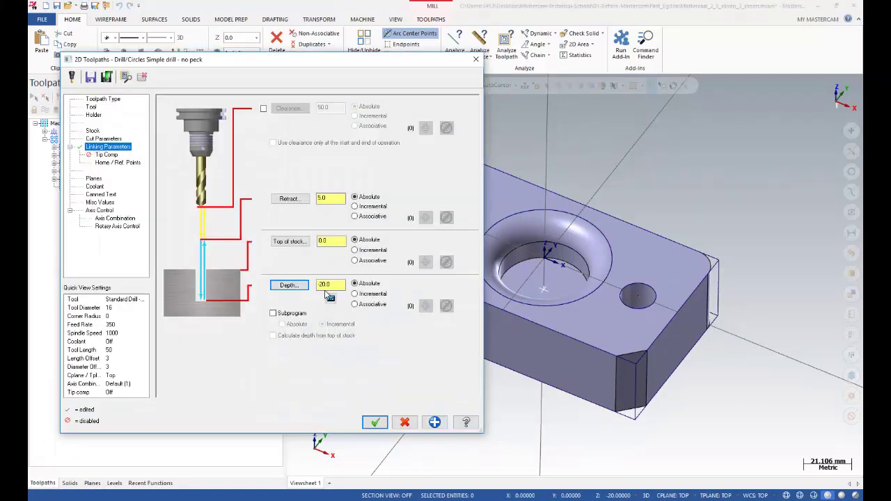
pyautogui.doubleClick(338, 285)
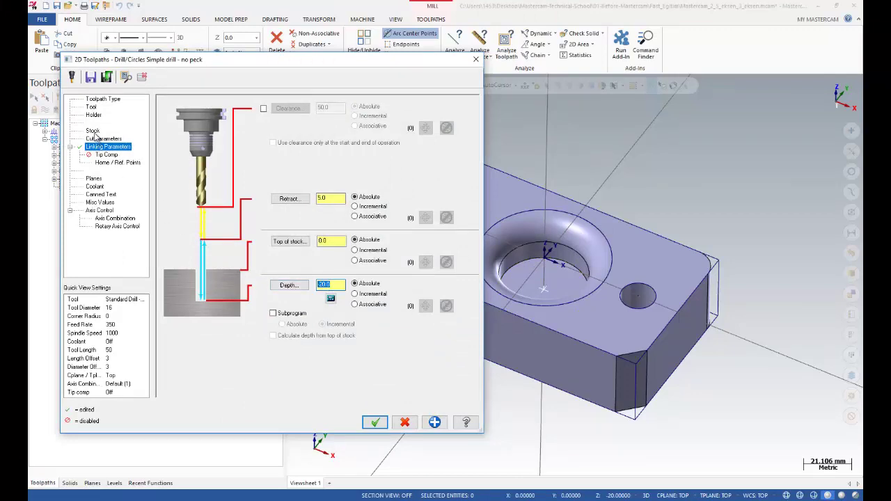
pyautogui.click(375, 422)
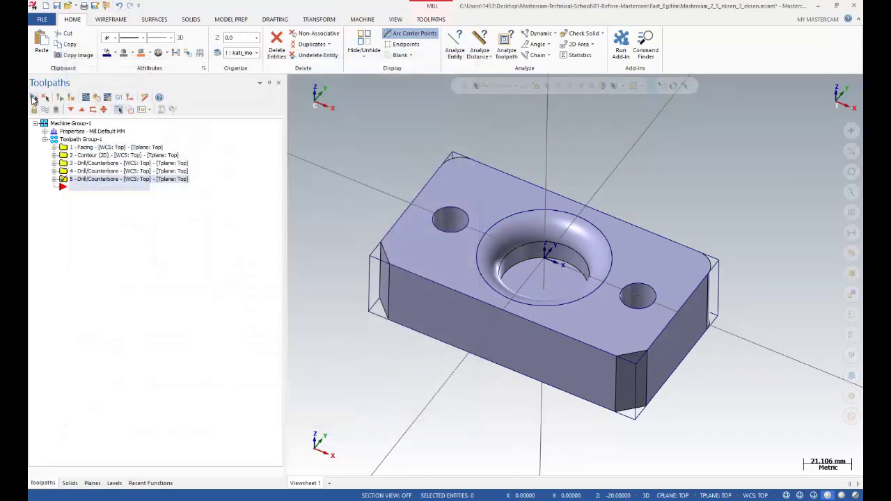
# Select all operations in the machine group and toggle their toolpath display.
pyautogui.click(33, 98)
pyautogui.click(44, 110)
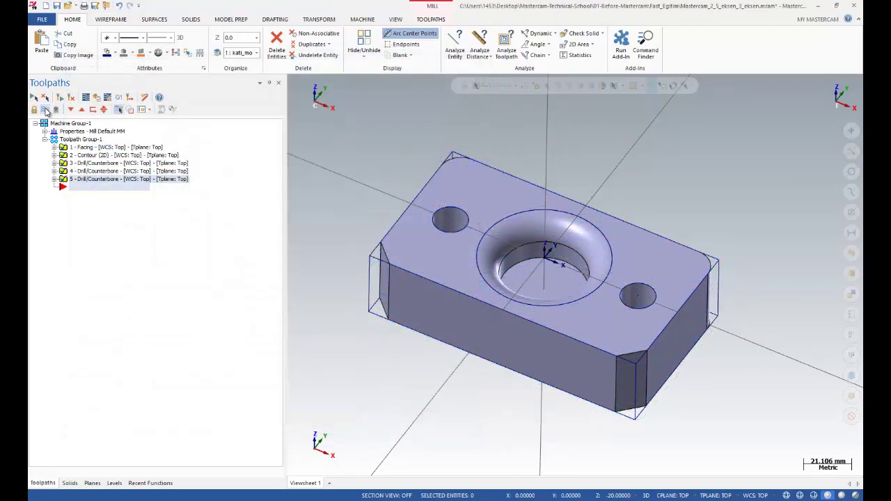
# Select only the three drill operations to examine their toolpaths on the block, and reselect all operations.
pyautogui.click(64, 163)
pyautogui.keyDown('shift'); pyautogui.click(64, 179); pyautogui.keyUp('shift')
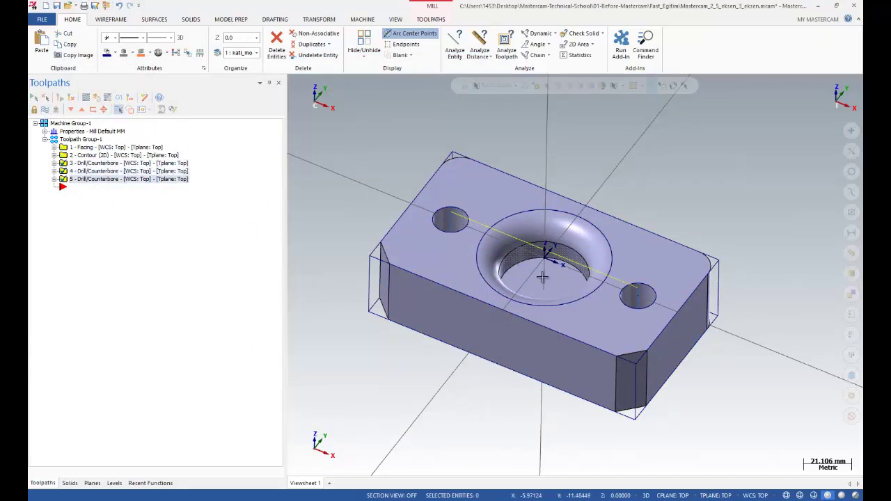
pyautogui.scroll(3, 513, 282)
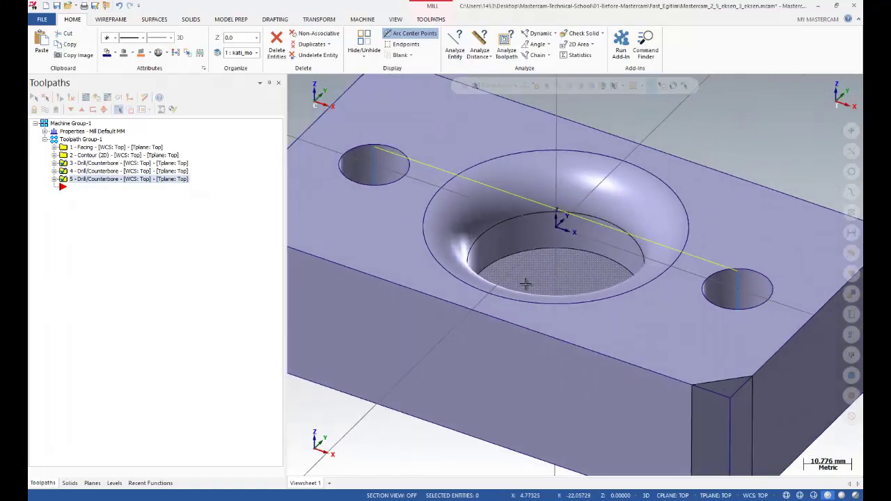
pyautogui.scroll(-2, 527, 285)
pyautogui.scroll(1, 485, 242)
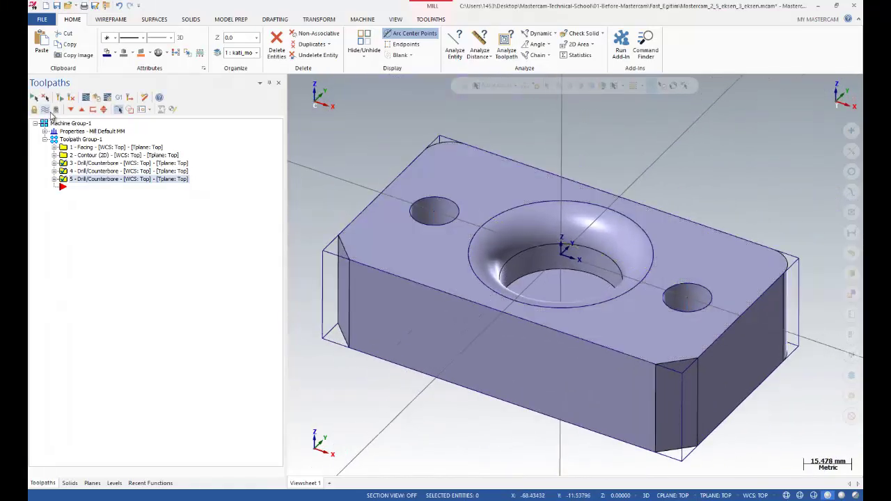
pyautogui.scroll(-2, 476, 289)
pyautogui.moveTo(476, 289); pyautogui.dragTo(477, 266, button='middle')
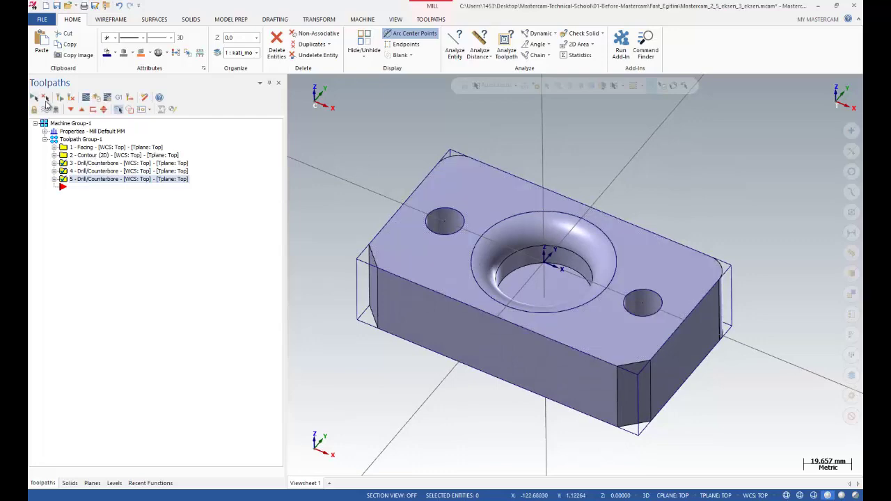
pyautogui.click(33, 97)
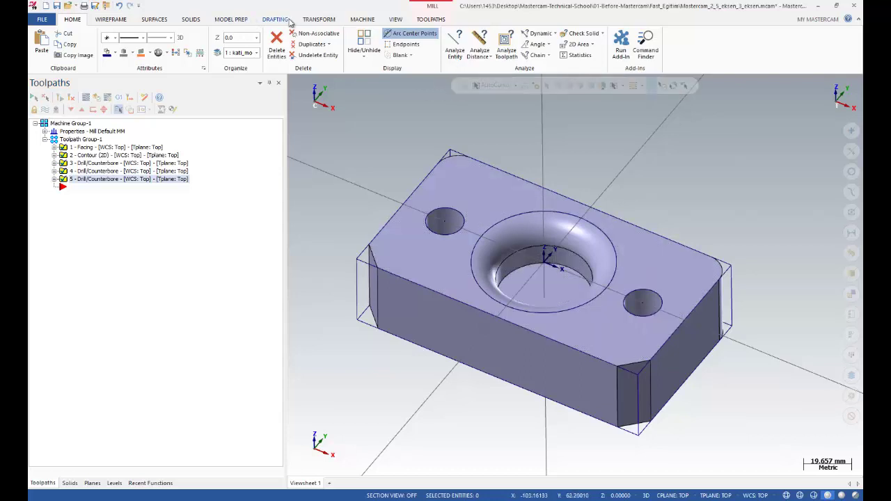
# Switch construction to 2D mode and create a curve on the inner edge of the central bore.
pyautogui.click(311, 21)
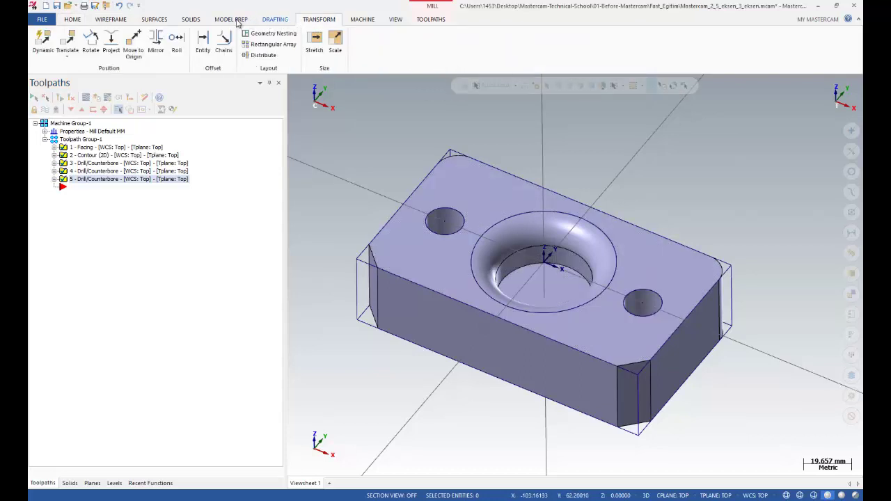
pyautogui.click(116, 19)
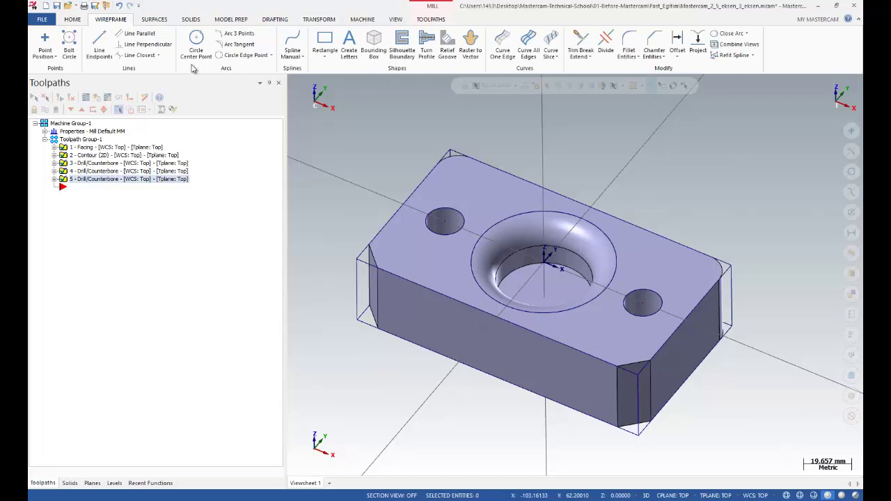
pyautogui.click(648, 495)
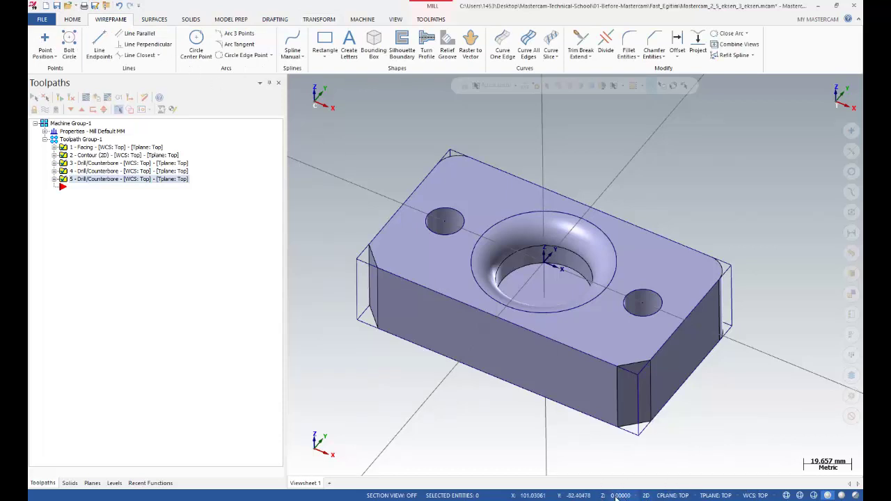
pyautogui.click(504, 55)
pyautogui.click(526, 263)
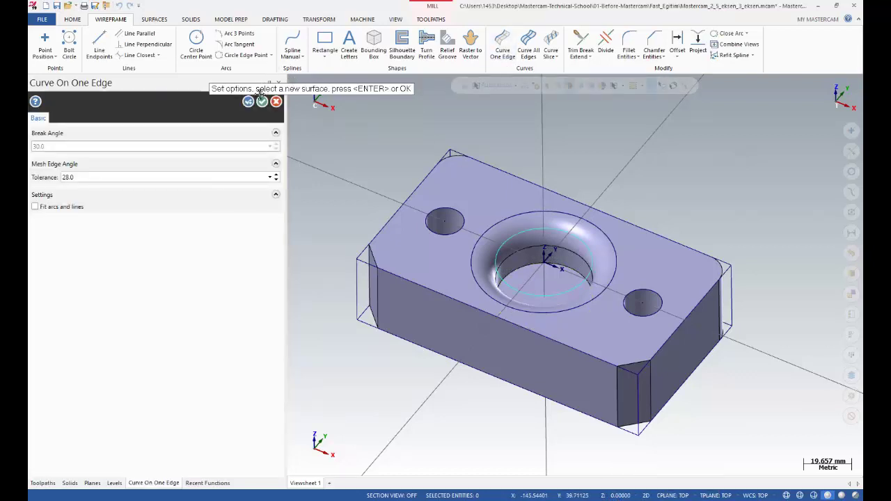
pyautogui.click(262, 102)
pyautogui.scroll(3, 511, 240)
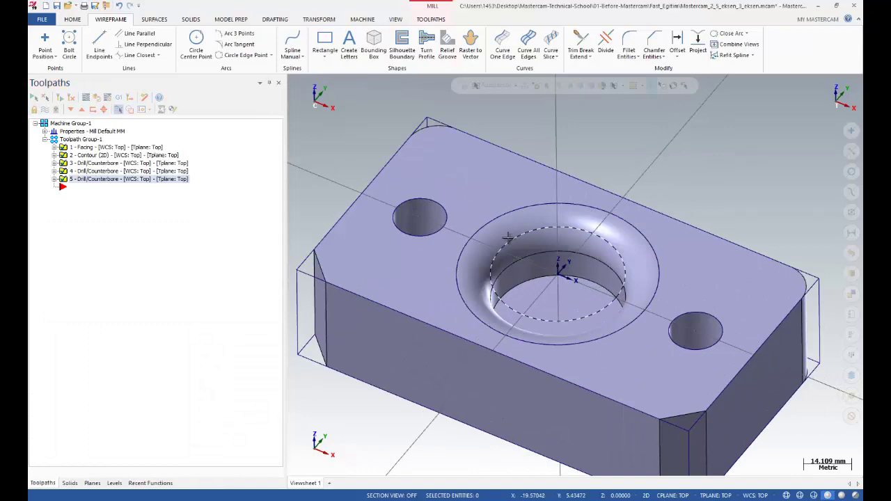
pyautogui.scroll(-2, 509, 195)
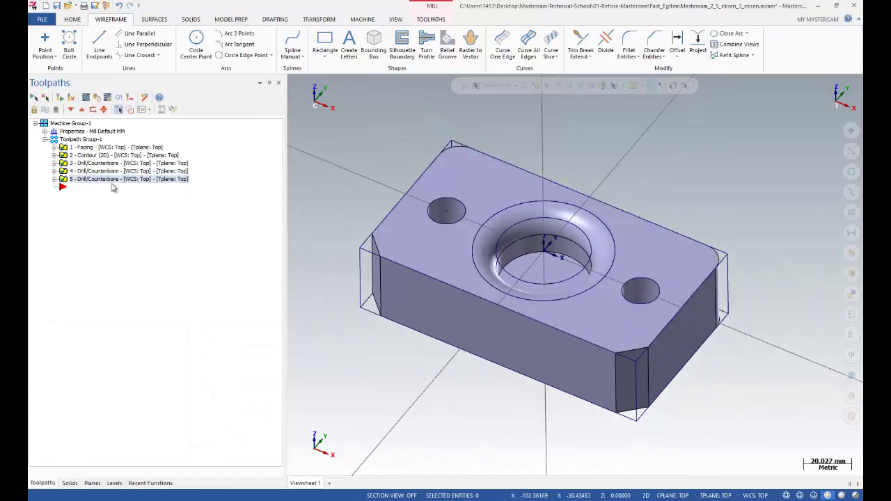
# Add a new pocket toolpath at the end of the toolpath group, chaining the circle created over the central bore.
pyautogui.rightClick(82, 187)
pyautogui.moveTo(156, 194)
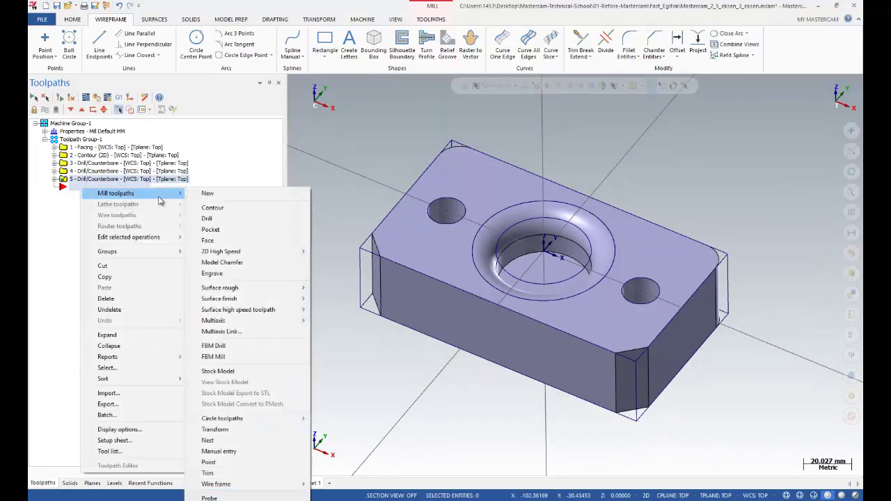
pyautogui.click(213, 229)
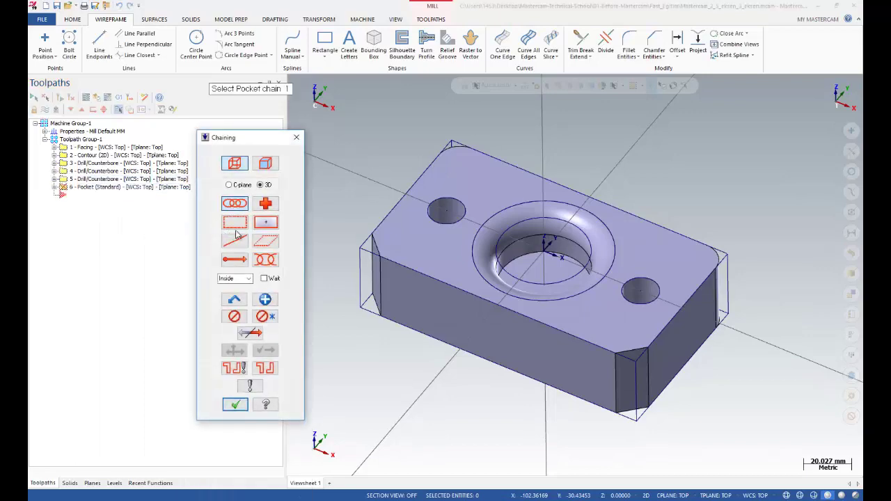
pyautogui.click(496, 252)
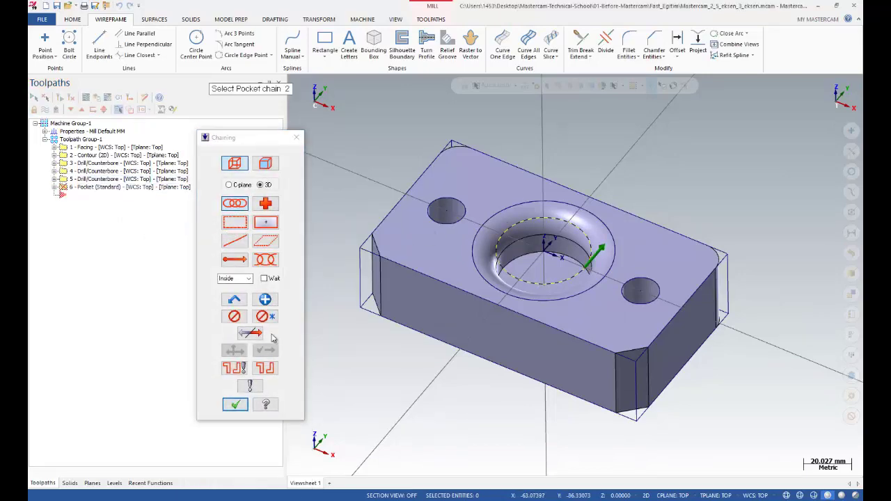
pyautogui.click(235, 404)
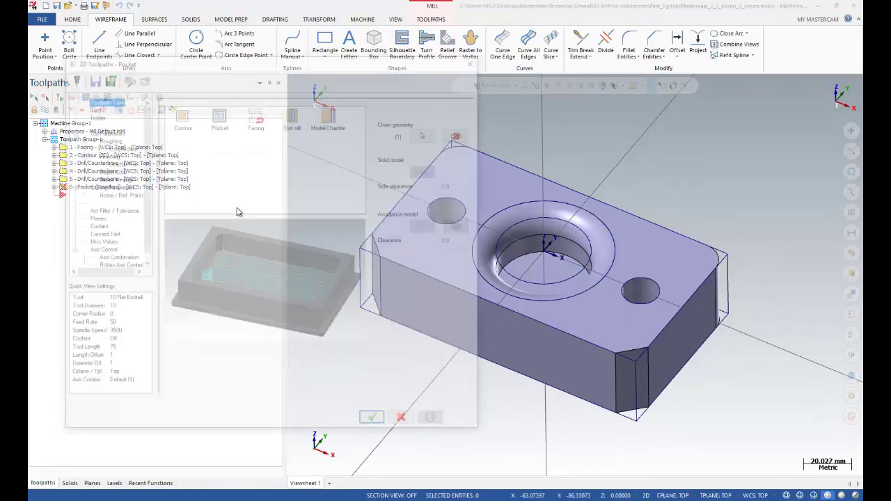
# Set the pocket's retract to 5, feed plane to 1 and depth to -20 from the bore's bottom edge, all absolute.
pyautogui.click(93, 107)
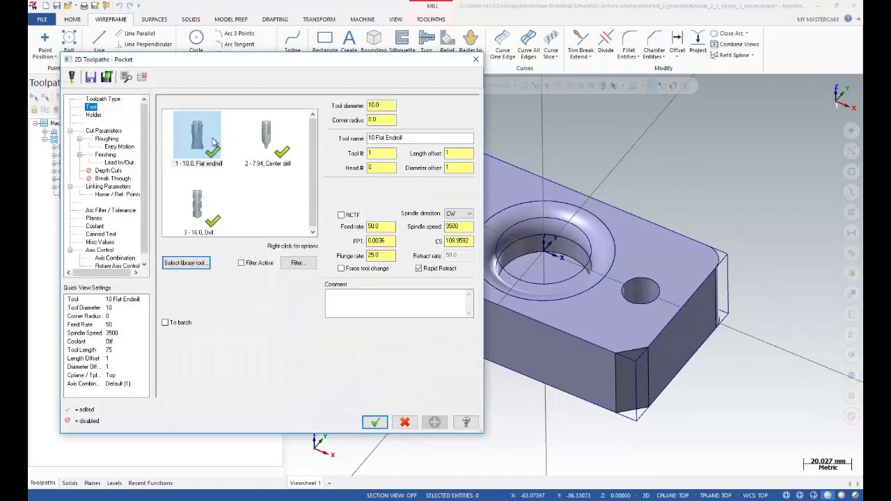
pyautogui.click(106, 186)
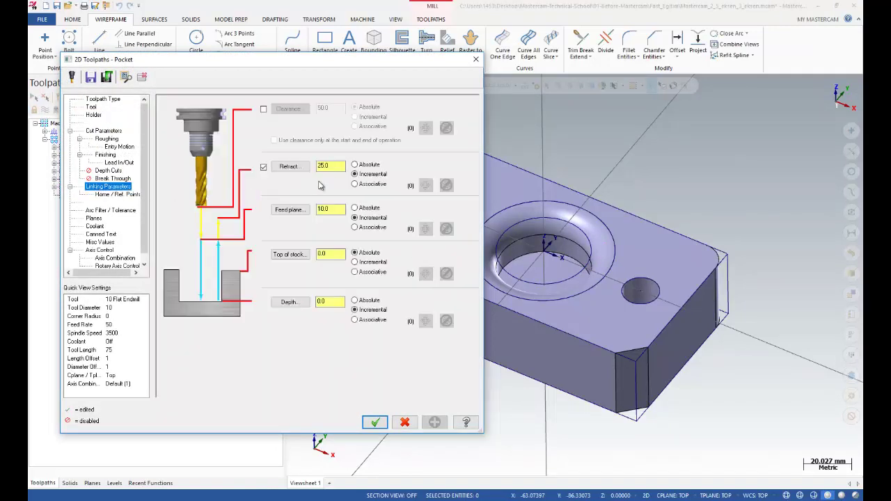
pyautogui.click(354, 165)
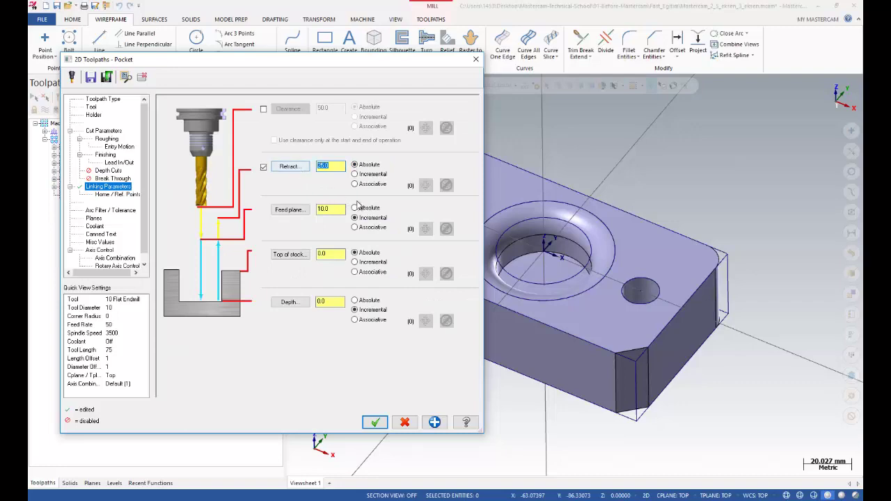
pyautogui.write('5.0')
pyautogui.write('1')
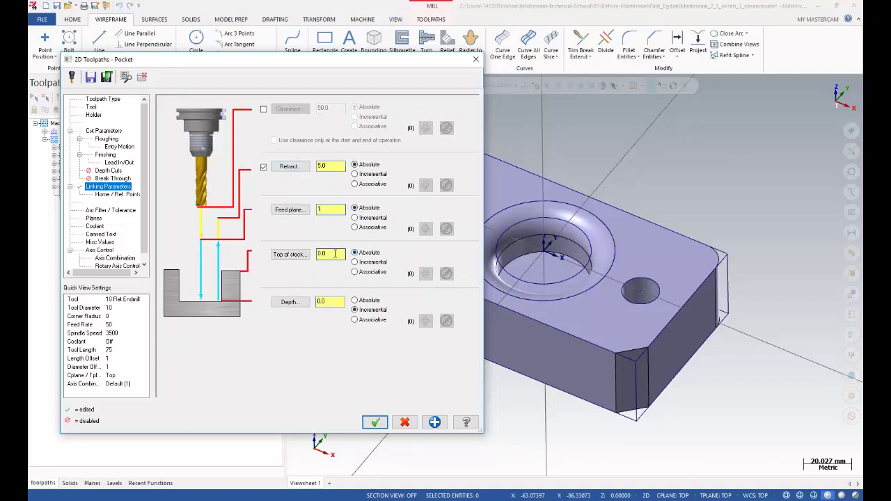
pyautogui.click(289, 301)
pyautogui.click(522, 268)
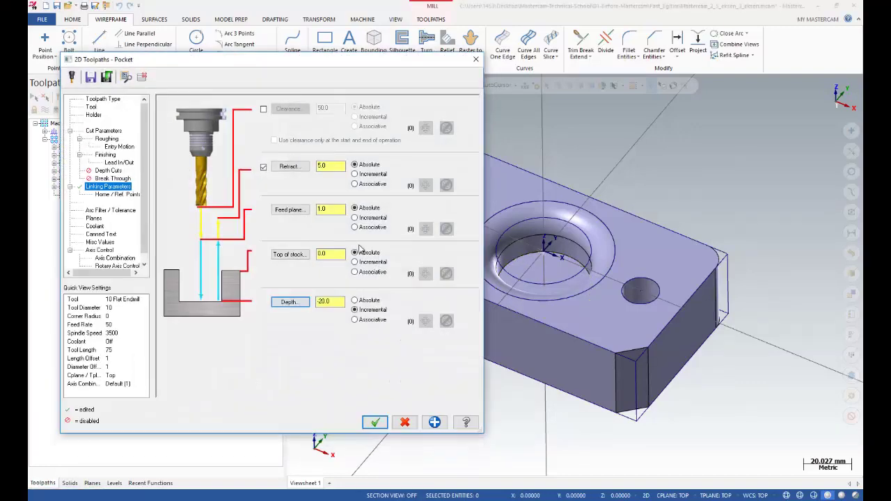
pyautogui.click(354, 301)
pyautogui.click(294, 307)
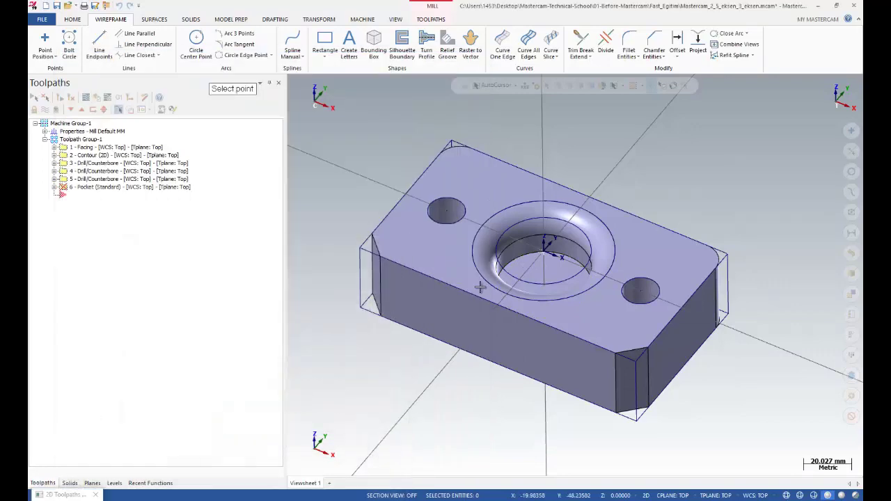
pyautogui.click(515, 259)
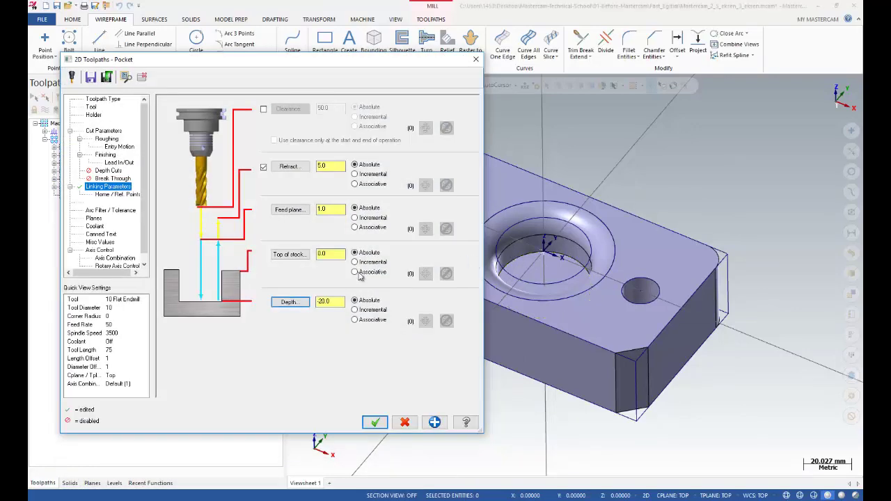
# Set the pocket's machining direction to Conventional with 0 stock to leave on walls and floors.
pyautogui.click(106, 139)
pyautogui.click(104, 132)
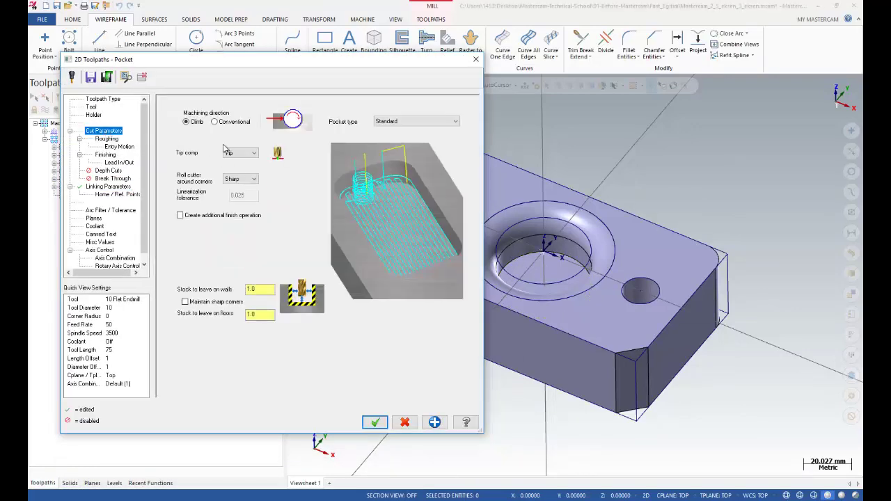
pyautogui.click(214, 122)
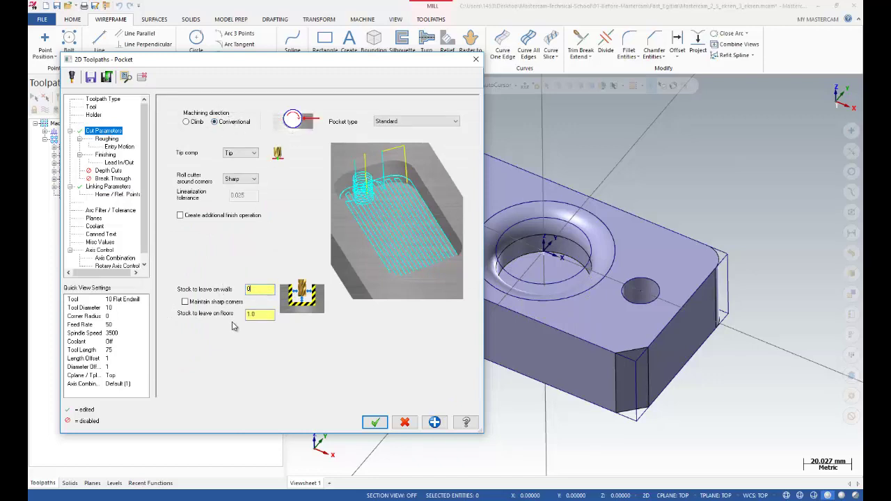
pyautogui.press('Tab')
pyautogui.write('0')
pyautogui.hotkey('shift', 'Tab')
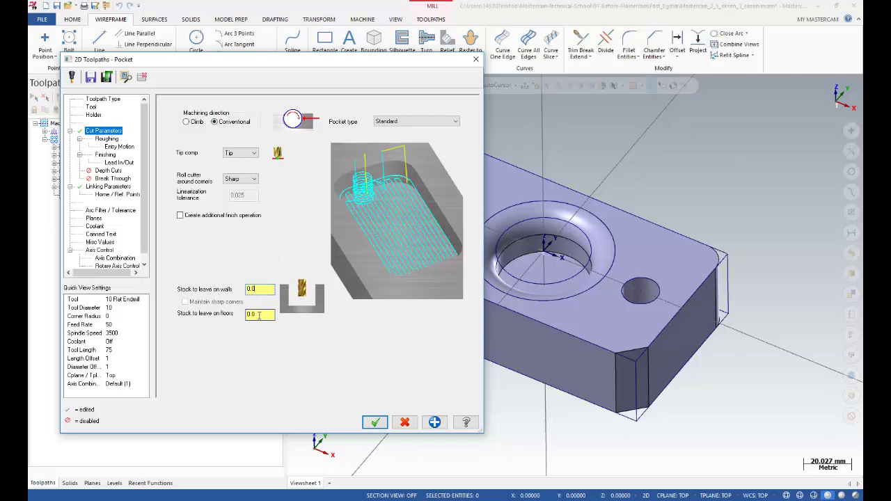
# Set the pocket's roughing method to Parallel Spiral, Clean Corners and its entry motion to Ramp.
pyautogui.click(106, 139)
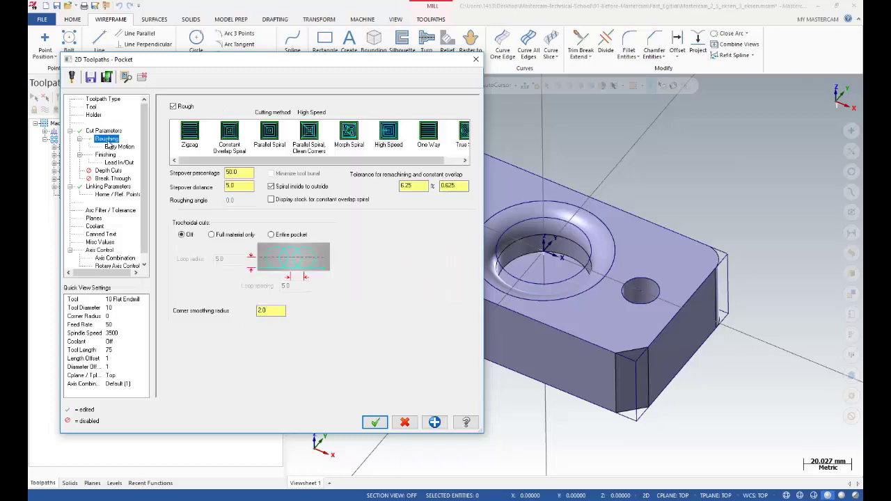
pyautogui.click(308, 136)
pyautogui.click(237, 172)
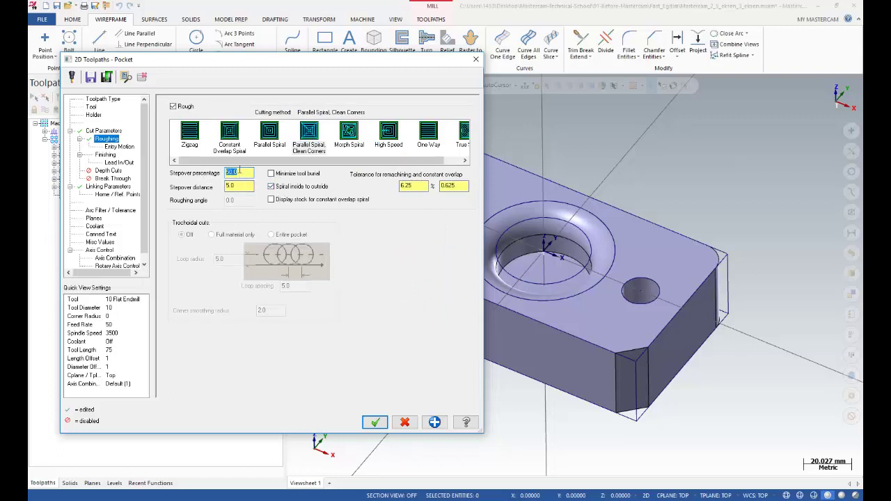
pyautogui.click(118, 147)
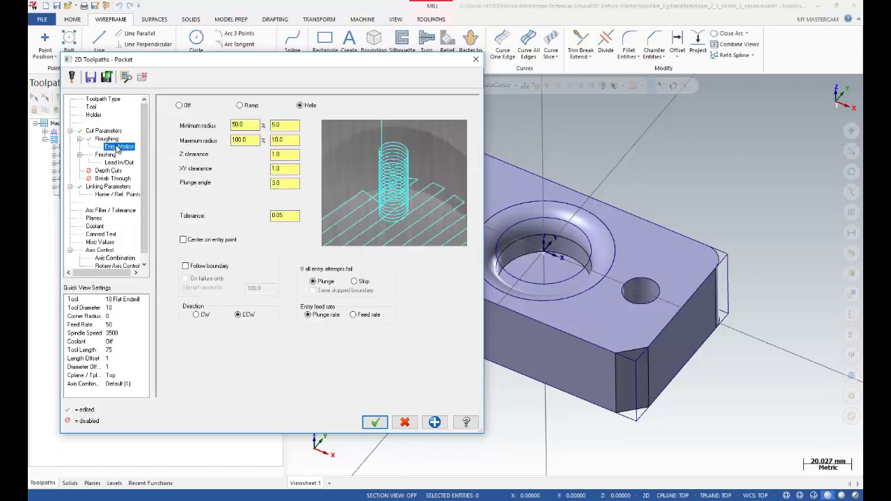
pyautogui.click(240, 105)
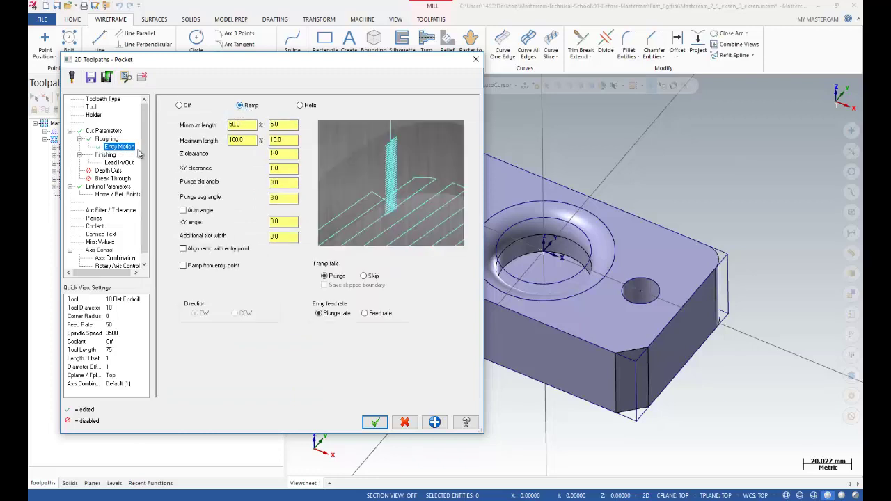
# Disable the pocket's finish passes, enable depth cuts with a max rough step of 2, and generate the toolpath.
pyautogui.click(105, 154)
pyautogui.click(170, 105)
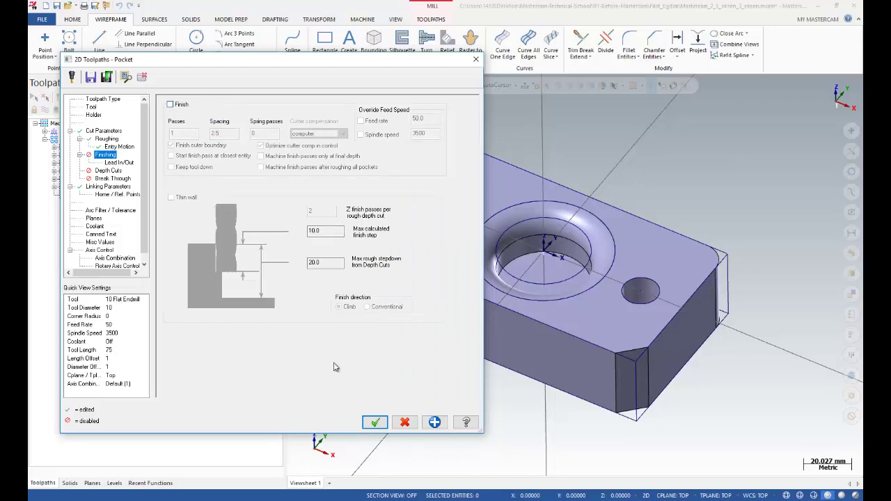
pyautogui.click(107, 171)
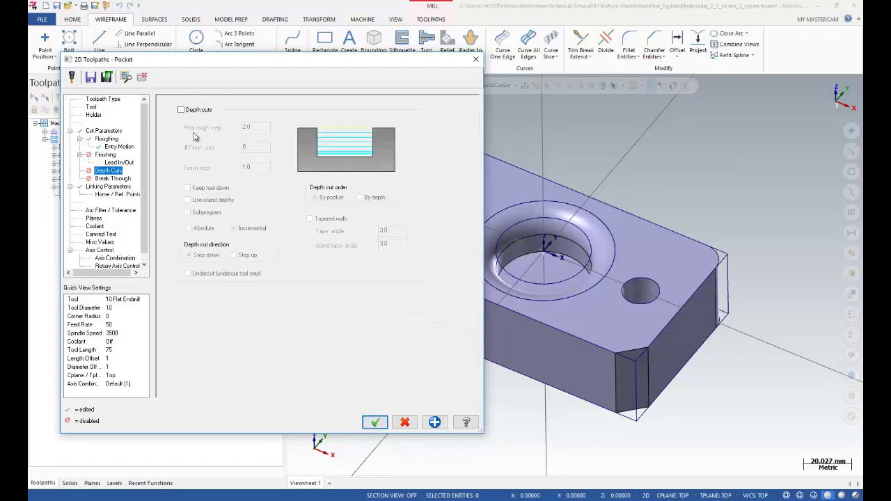
pyautogui.click(180, 110)
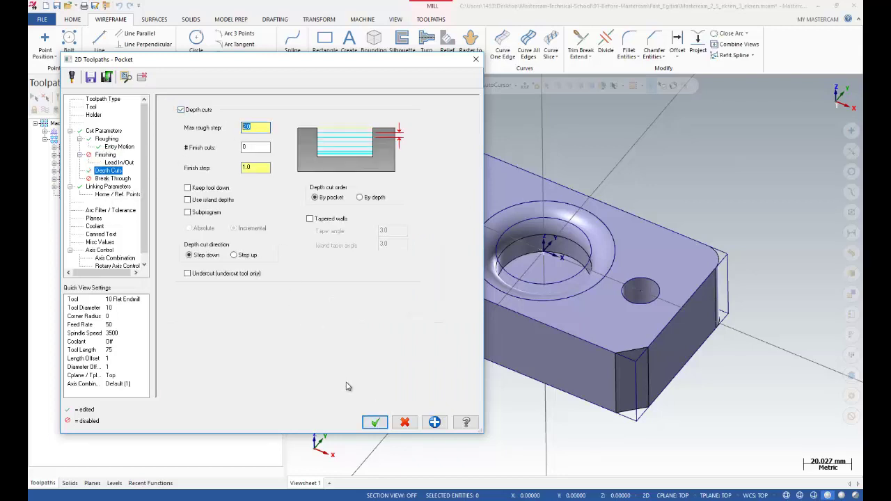
pyautogui.click(374, 423)
# Inspect the pocket toolpath in the bore, select all six operations and hide their toolpaths.
pyautogui.scroll(5, 510, 258)
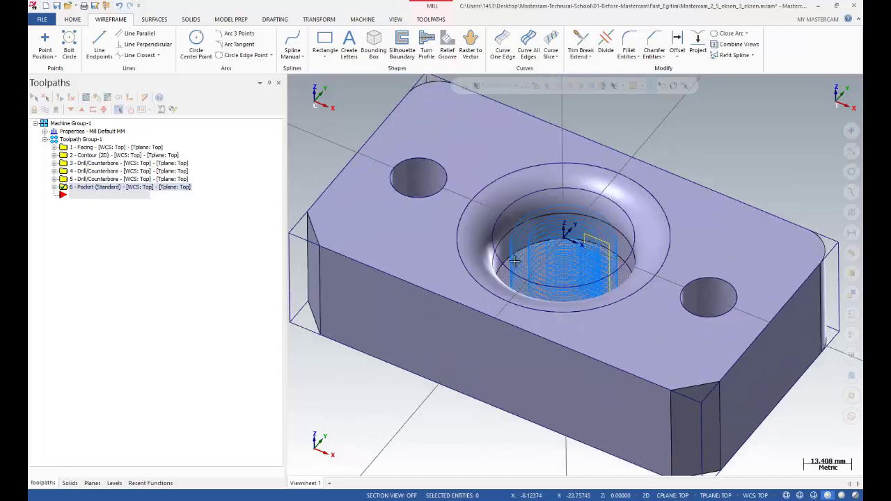
pyautogui.moveTo(510, 258)
pyautogui.mouseDown(button='middle')
pyautogui.moveTo(517, 213)
pyautogui.moveTo(515, 255)
pyautogui.mouseUp(button='middle')
pyautogui.scroll(-5, 515, 255)
pyautogui.click(34, 98)
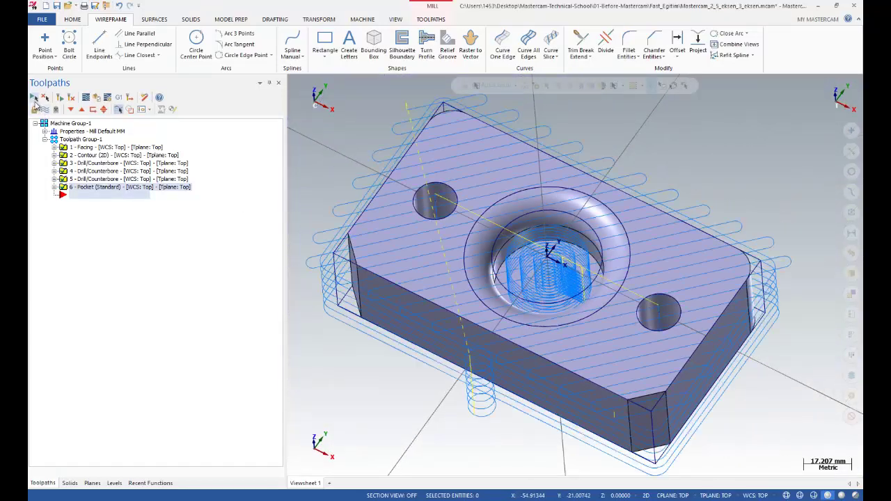
pyautogui.click(44, 110)
pyautogui.click(43, 109)
pyautogui.click(44, 109)
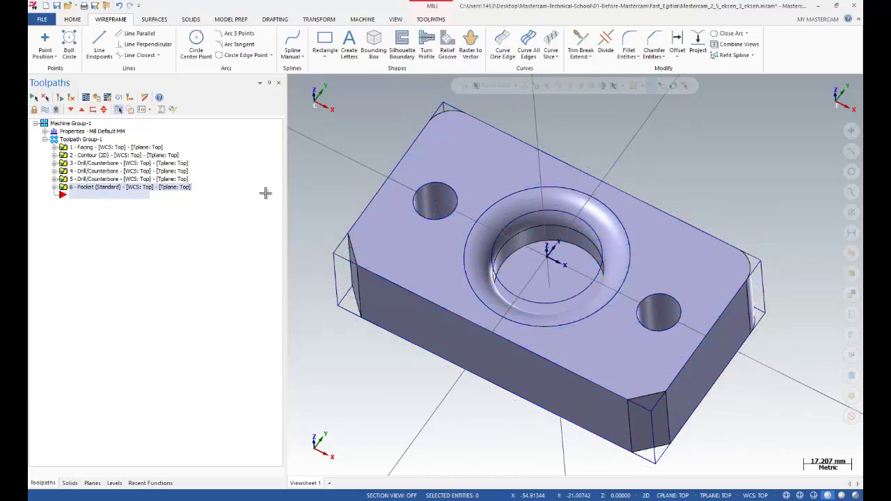
pyautogui.moveTo(417, 209); pyautogui.dragTo(445, 244, button='middle')
pyautogui.scroll(2, 456, 245)
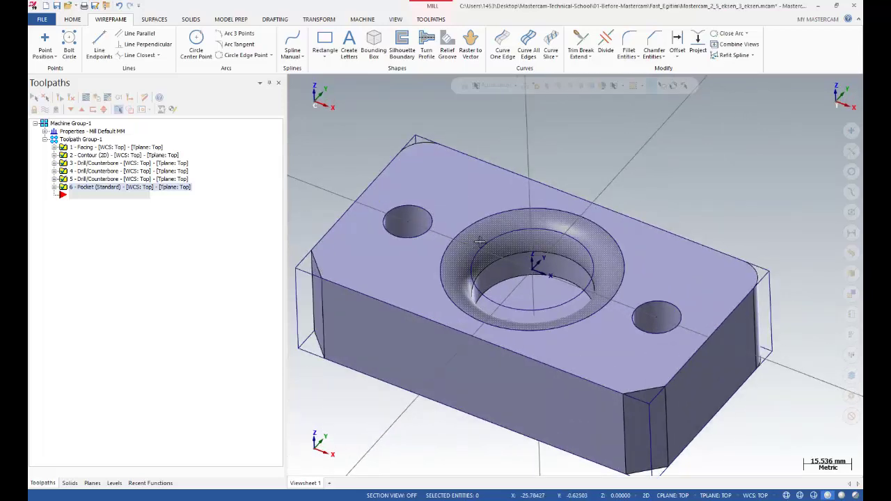
pyautogui.scroll(-2, 556, 268)
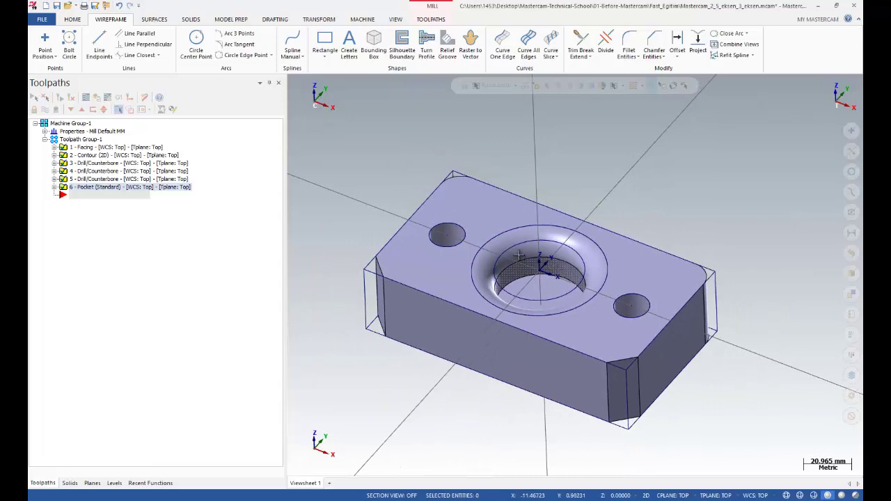
pyautogui.moveTo(519, 256); pyautogui.dragTo(410, 302, button='middle')
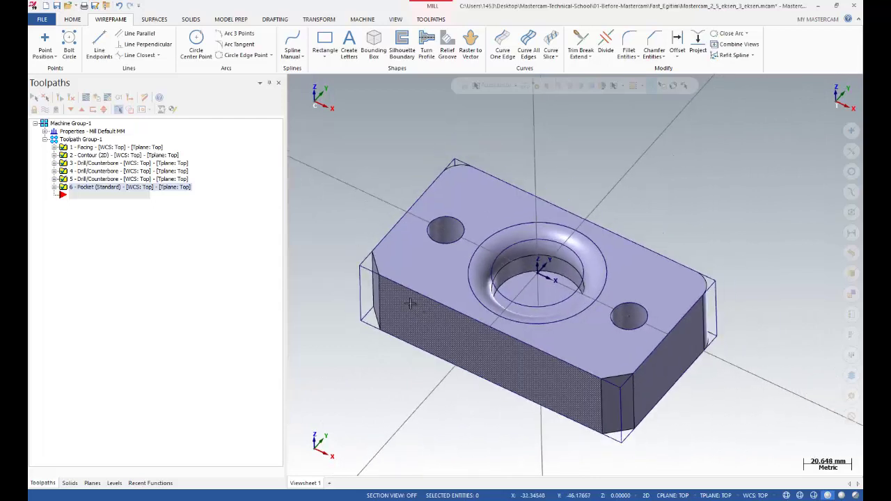
# Review the depth cut and cut parameter settings of the 2D contour operation and accept them.
pyautogui.click(103, 189)
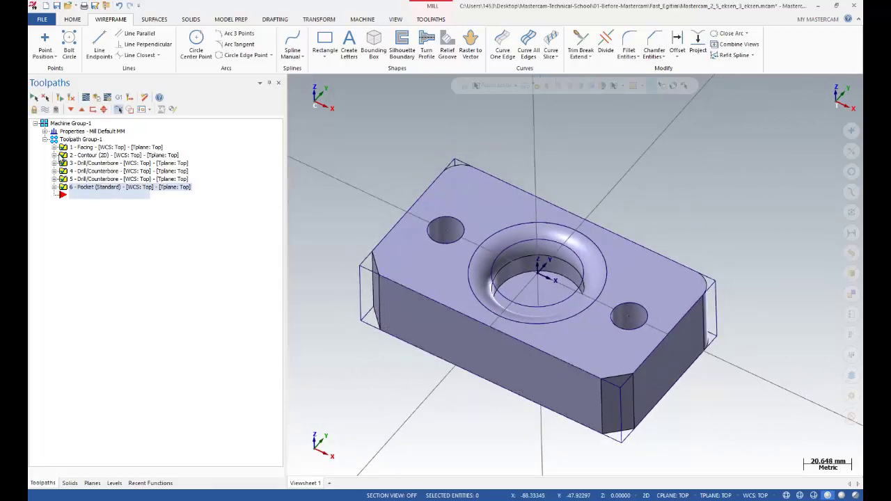
pyautogui.click(62, 158)
pyautogui.click(54, 155)
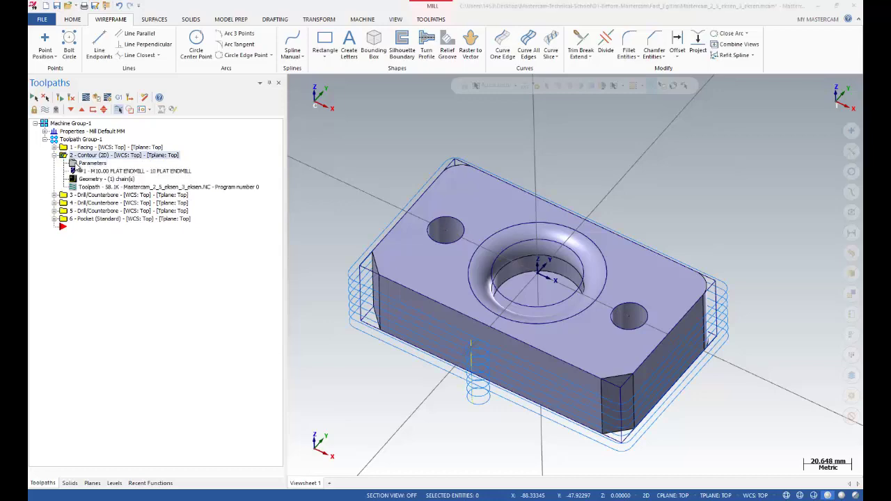
pyautogui.click(81, 163)
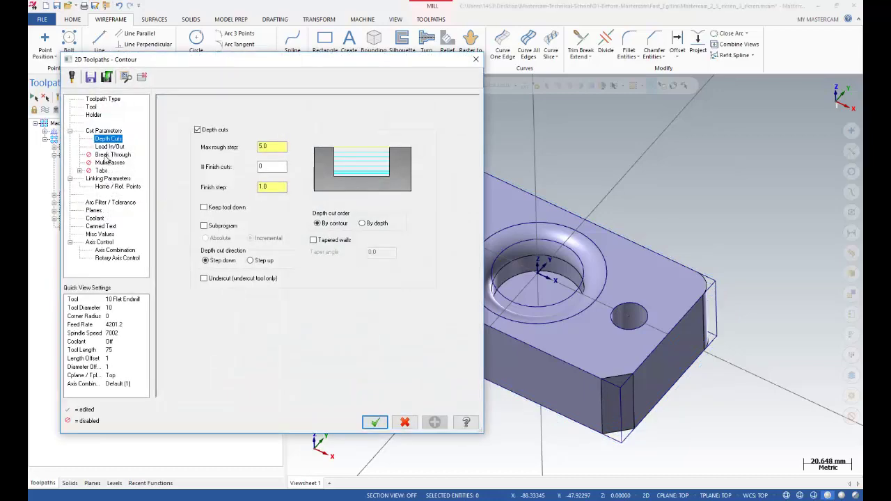
pyautogui.press('Up')
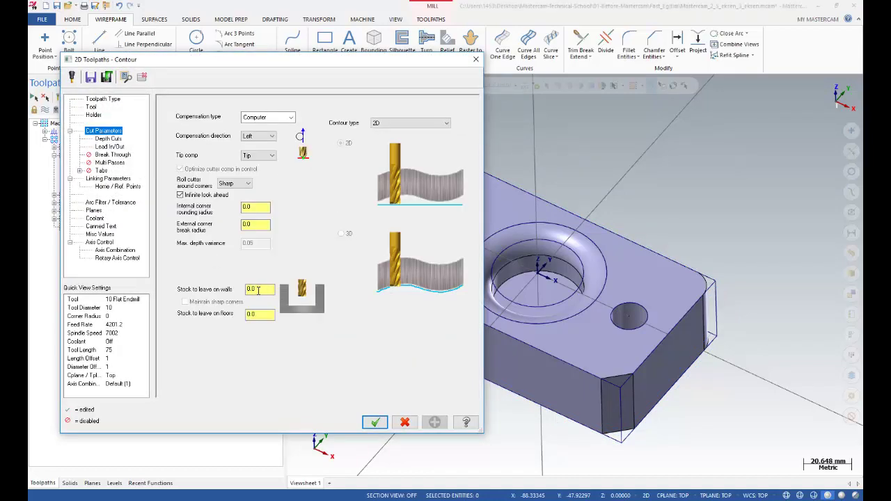
pyautogui.click(375, 422)
# Regenerate the 2D contour toolpath and hide the toolpaths of all operations.
pyautogui.click(43, 109)
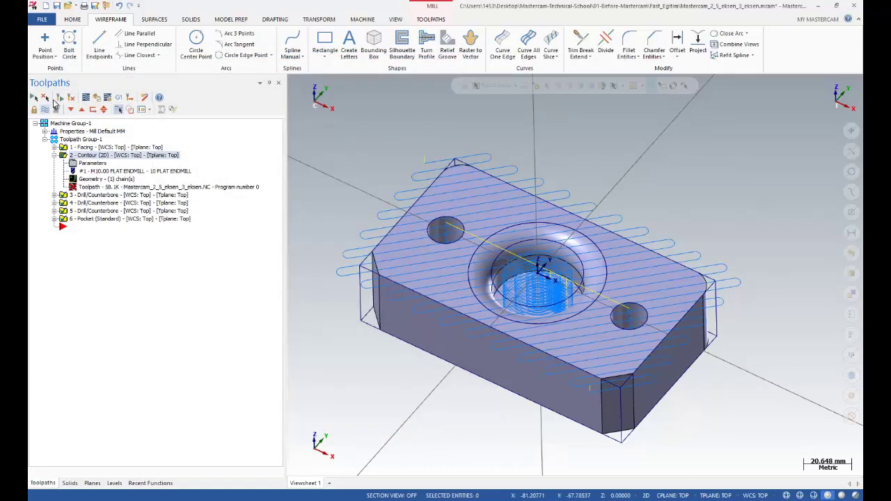
pyautogui.click(46, 99)
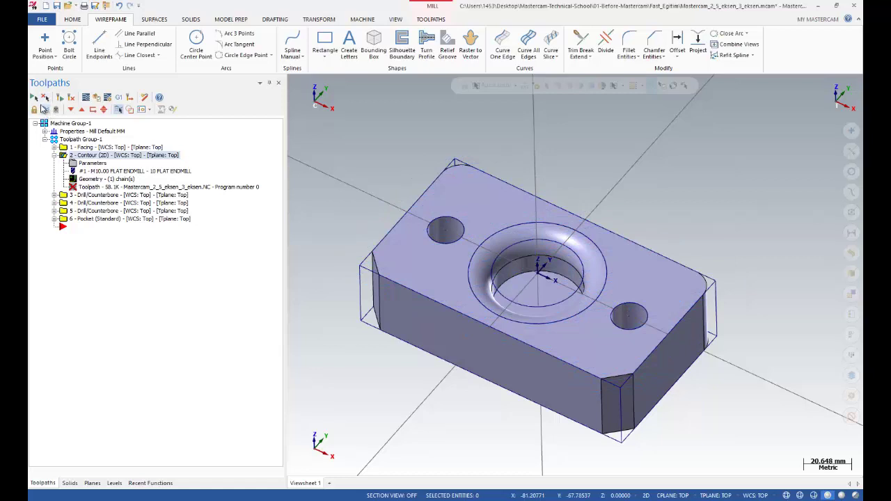
pyautogui.click(34, 99)
pyautogui.click(45, 98)
pyautogui.click(72, 100)
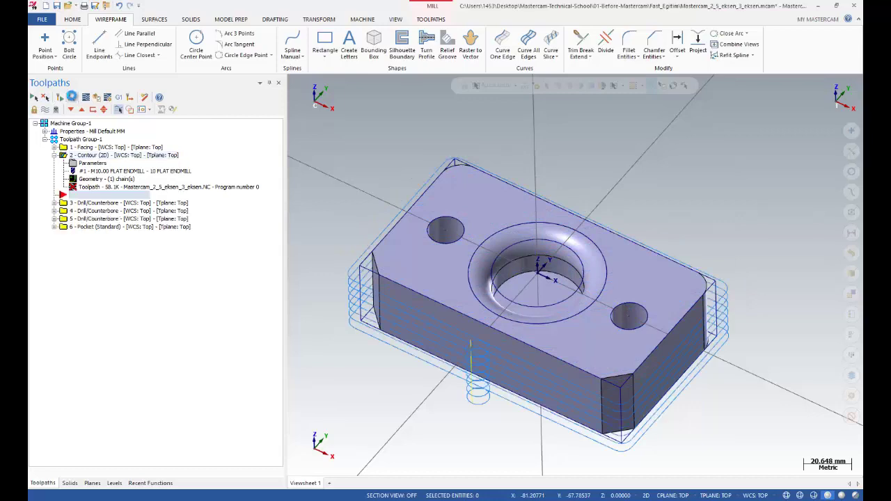
pyautogui.click(43, 110)
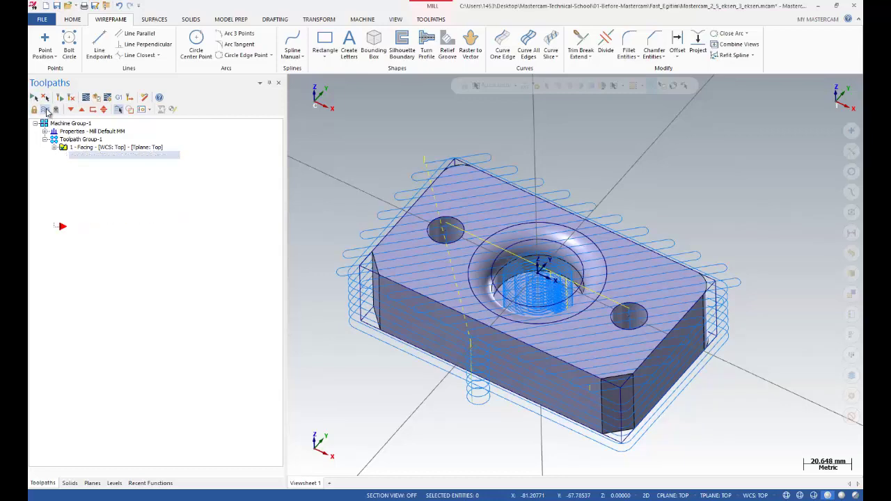
# Set the construction Z depth to 5 and create curves on all edges of the block's top face.
pyautogui.moveTo(314, 153); pyautogui.dragTo(624, 463, button='middle')
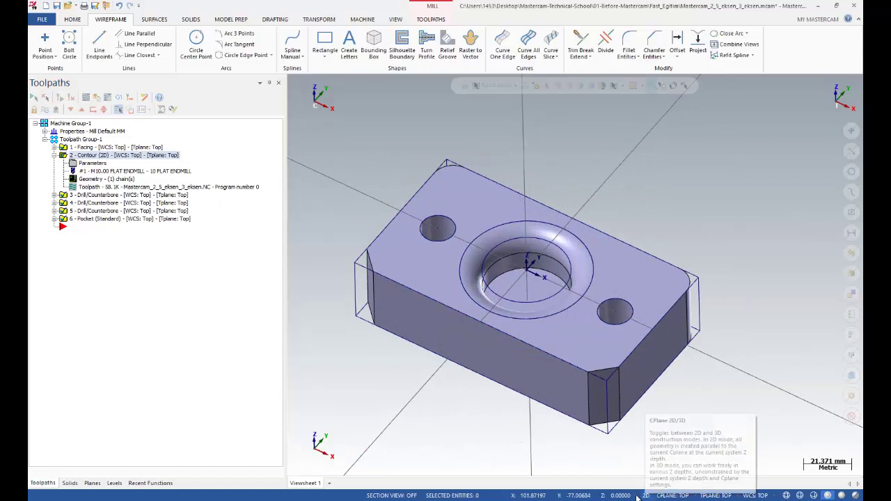
pyautogui.click(620, 495)
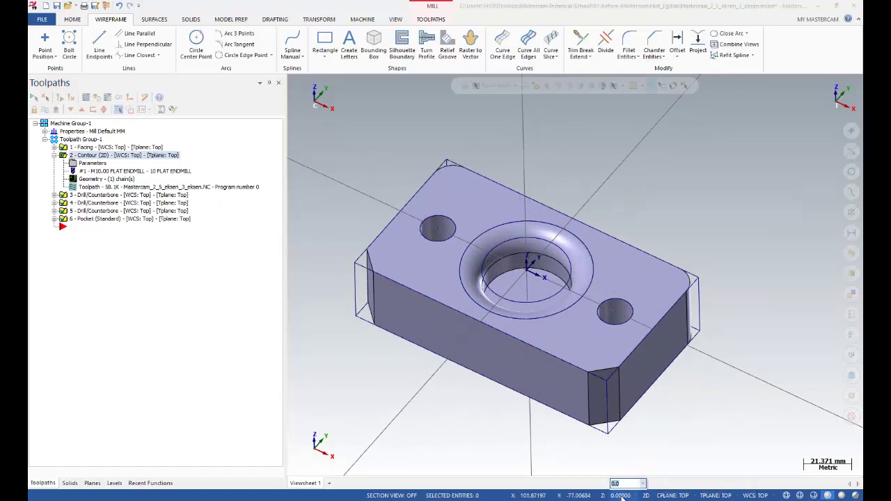
pyautogui.write('5')
pyautogui.press('Return')
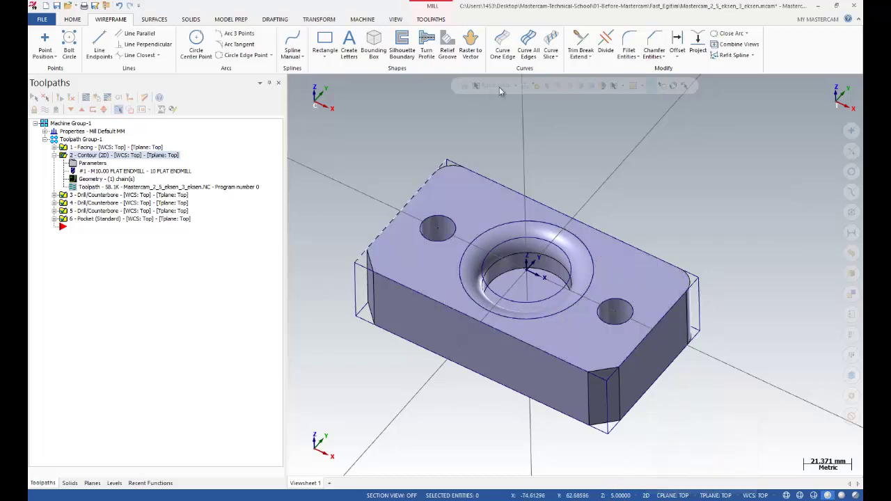
pyautogui.click(527, 46)
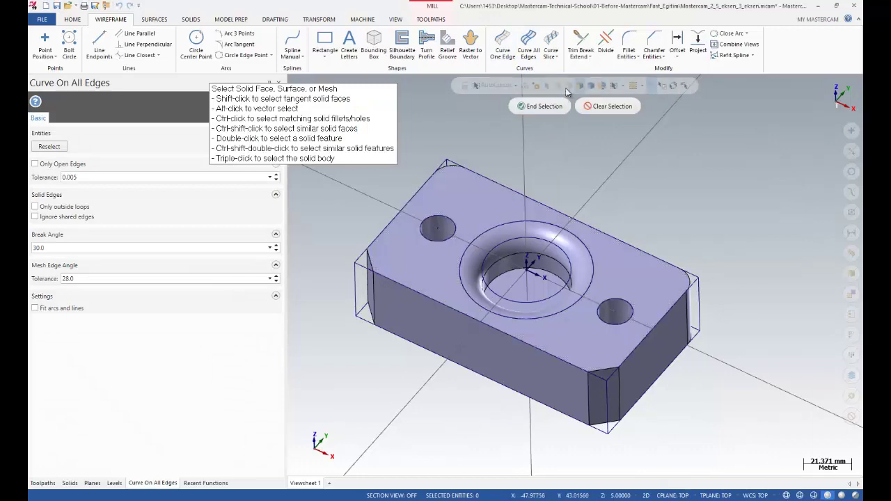
pyautogui.click(487, 195)
pyautogui.click(543, 106)
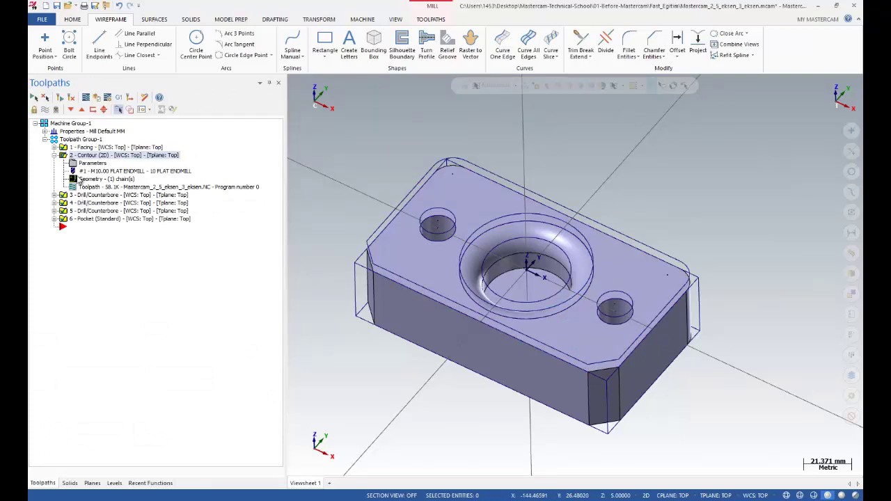
# Replace the 2D contour operation's chain with the new Z 5 outline that follows the top face's chamfered and rounded corners.
pyautogui.click(81, 180)
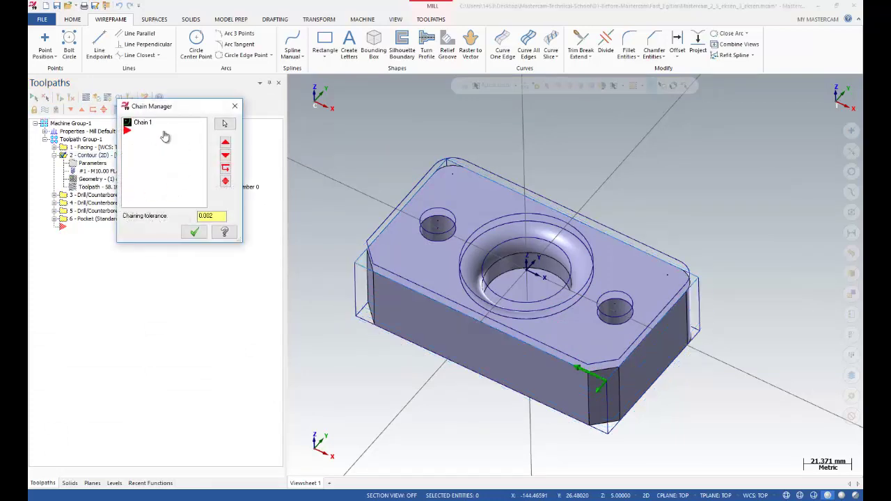
pyautogui.click(144, 124)
pyautogui.rightClick(143, 124)
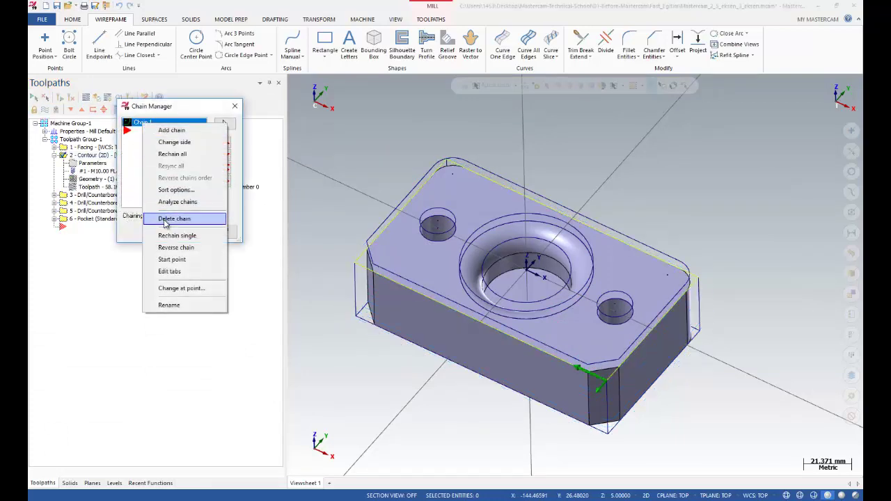
pyautogui.click(167, 219)
pyautogui.rightClick(159, 134)
pyautogui.click(177, 149)
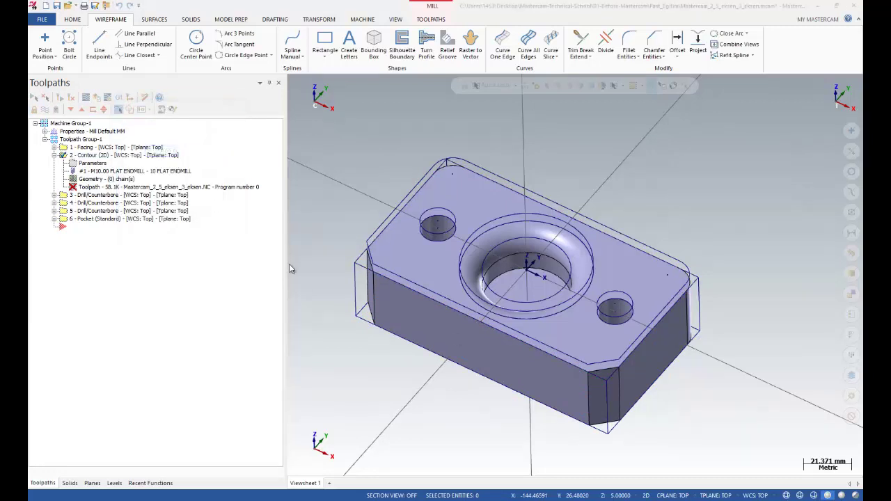
pyautogui.click(557, 353)
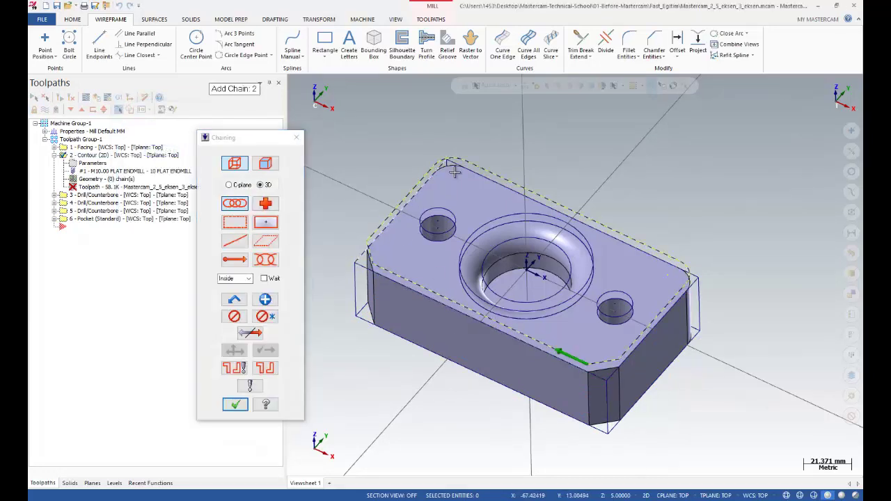
pyautogui.click(234, 404)
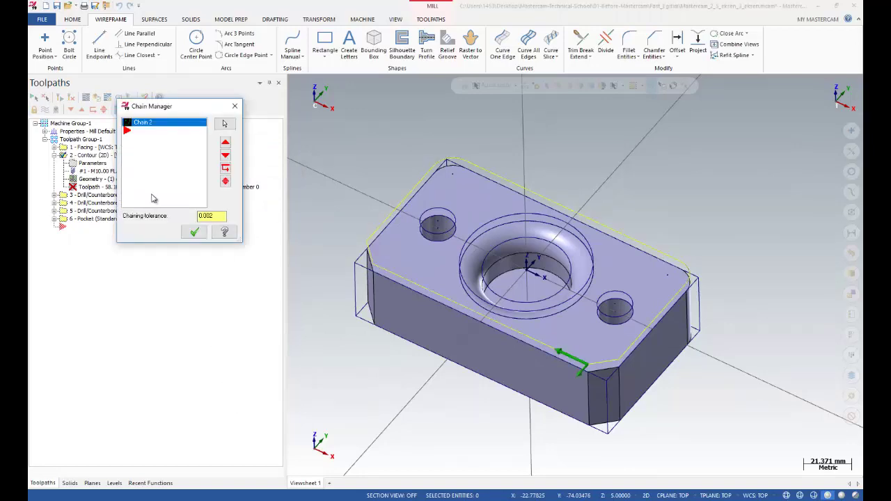
pyautogui.click(194, 232)
# Regenerate the contour toolpath from the new chain, hide all toolpaths and collapse the contour operation.
pyautogui.click(74, 99)
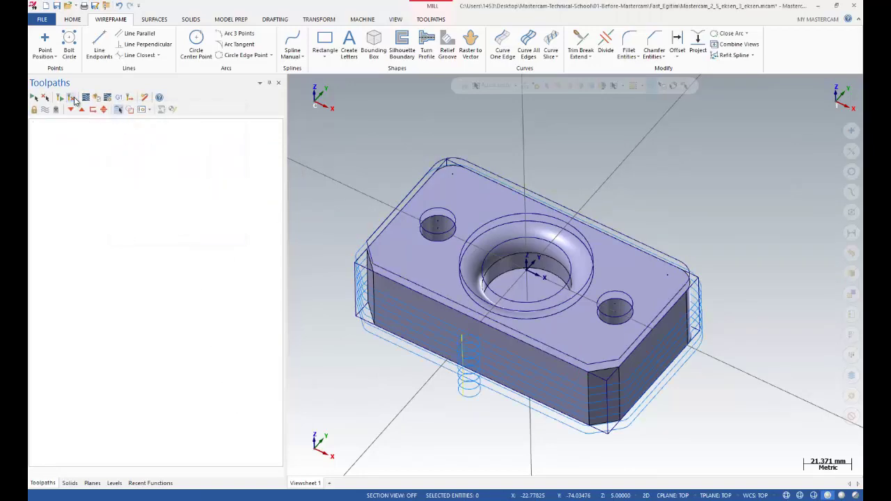
pyautogui.moveTo(373, 234)
pyautogui.mouseDown(button='middle')
pyautogui.moveTo(406, 213)
pyautogui.moveTo(379, 210)
pyautogui.moveTo(384, 179)
pyautogui.moveTo(377, 228)
pyautogui.mouseUp(button='middle')
pyautogui.click(40, 99)
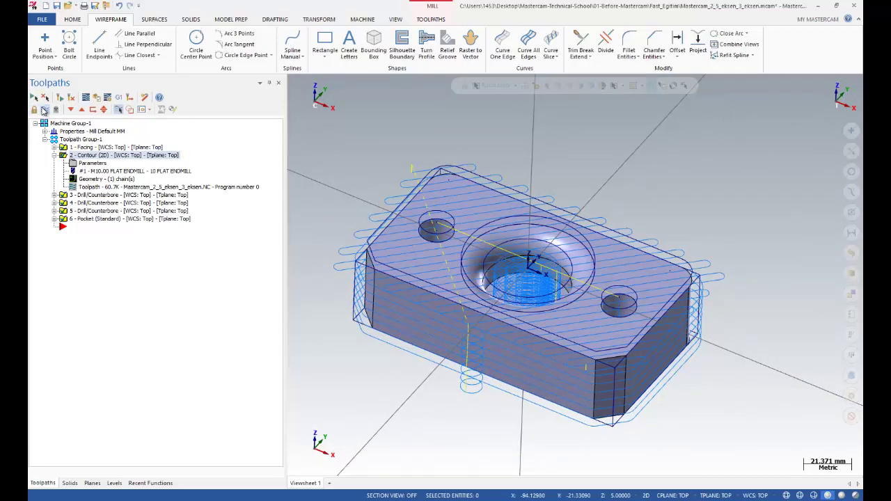
pyautogui.click(44, 109)
pyautogui.click(44, 109)
pyautogui.click(44, 110)
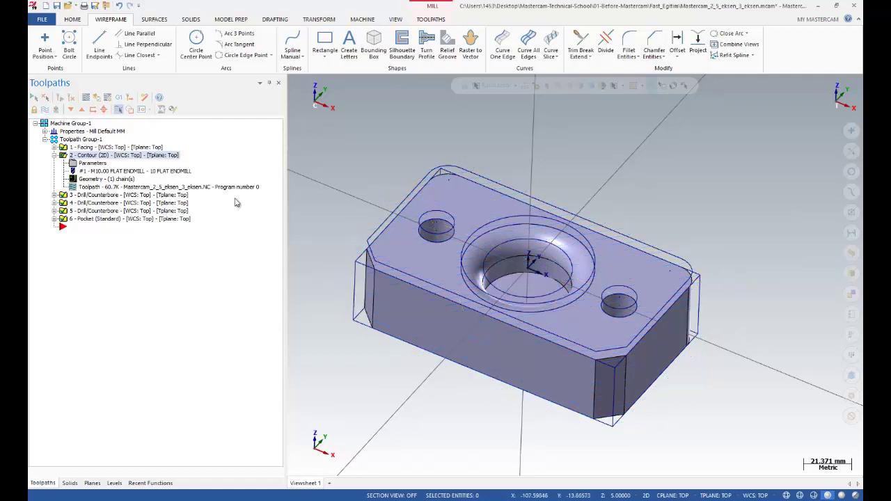
pyautogui.click(55, 156)
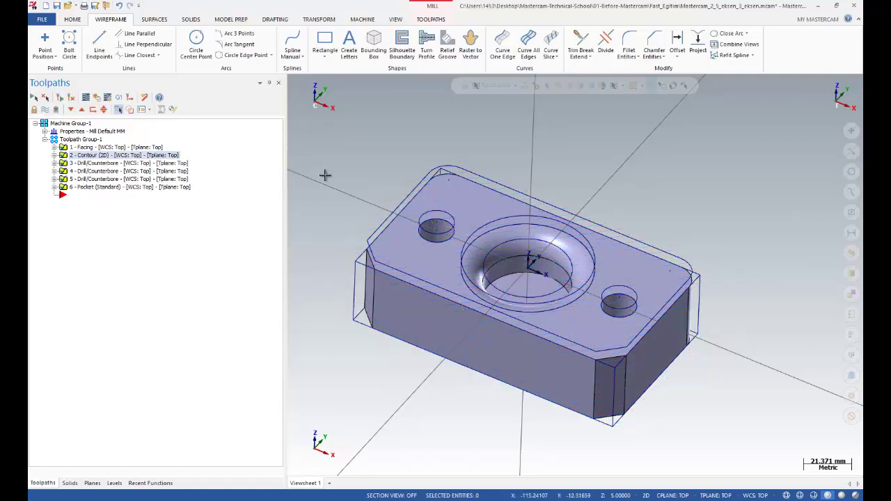
# Create a Surface Finish Contour toolpath with the rounded face around the central bore as its drive surface.
pyautogui.moveTo(371, 185); pyautogui.dragTo(369, 189, button='middle')
pyautogui.scroll(2, 369, 189)
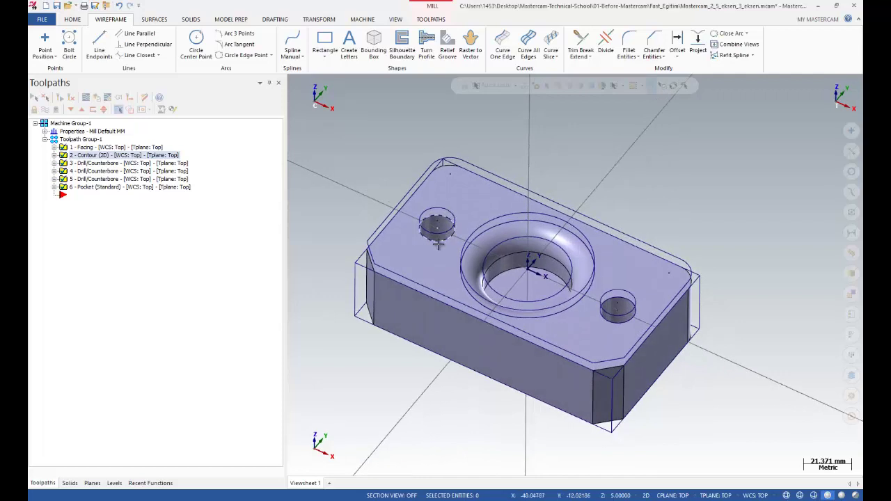
pyautogui.rightClick(82, 200)
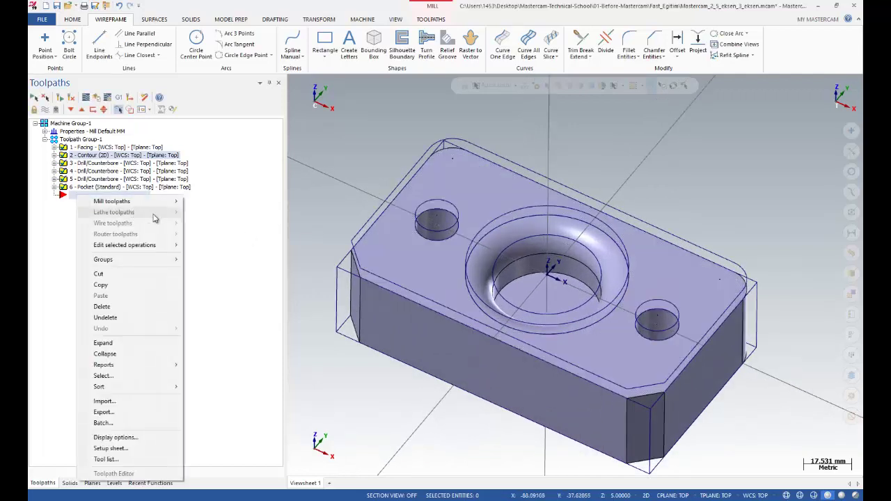
pyautogui.moveTo(167, 202)
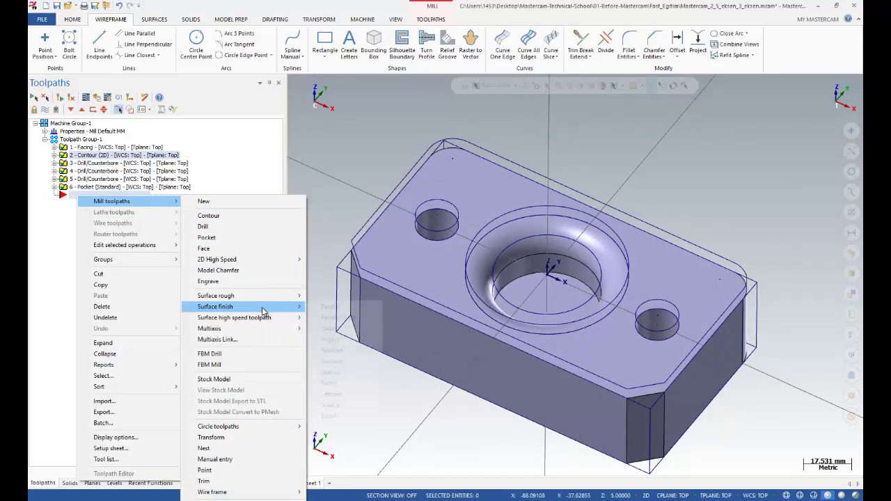
pyautogui.moveTo(273, 309)
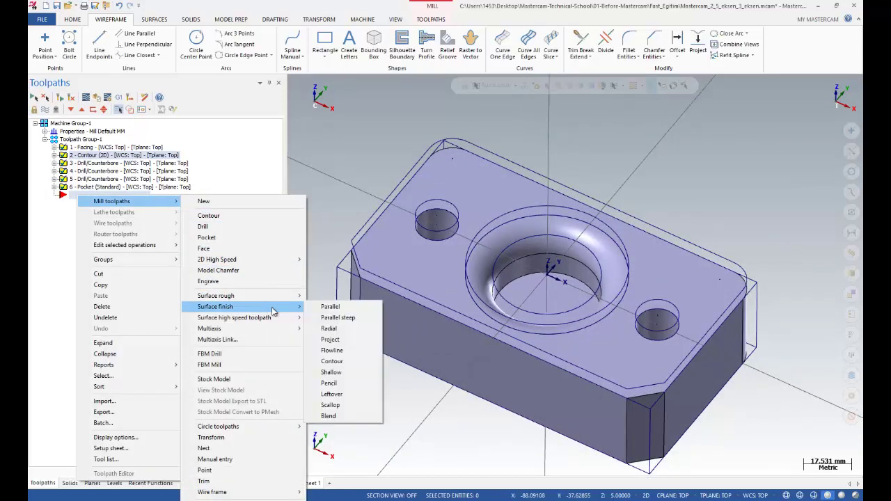
pyautogui.click(332, 361)
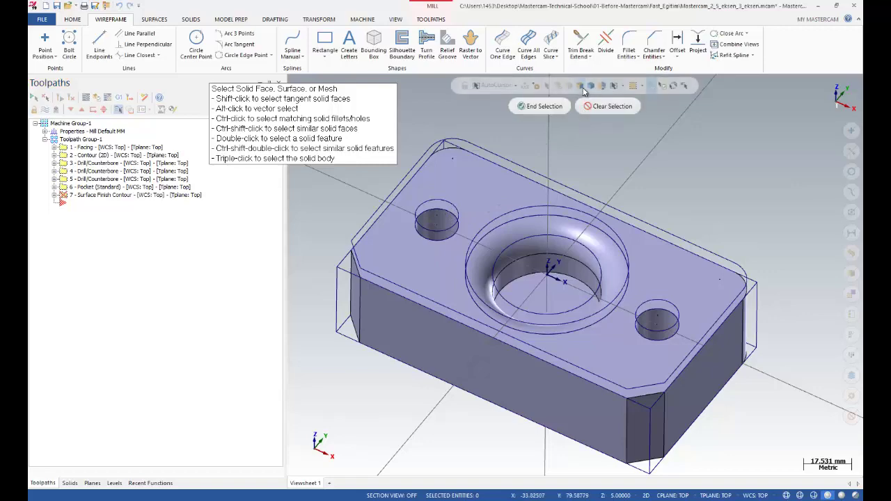
pyautogui.click(532, 229)
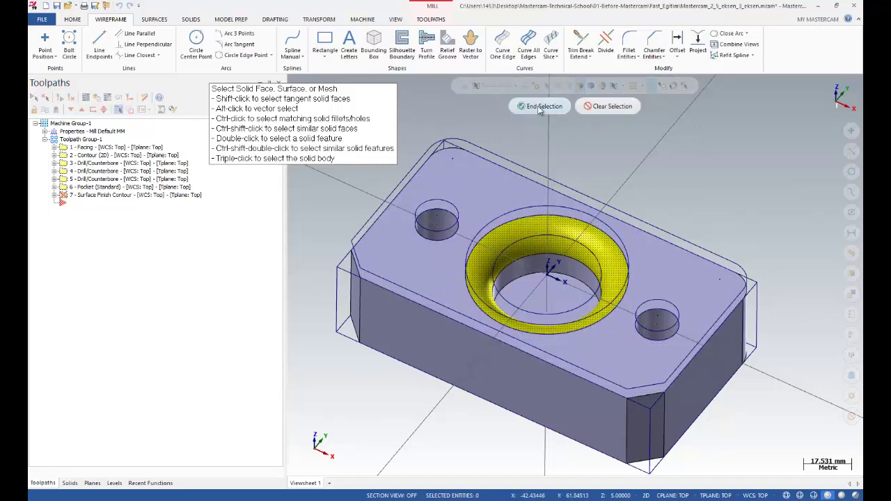
pyautogui.click(538, 106)
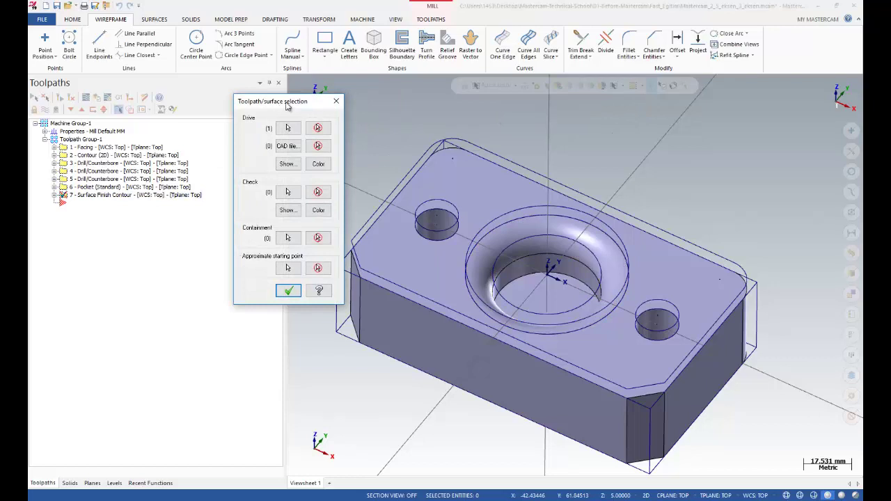
# Chain the outer circle around the central bore as the tool containment boundary, reverse its direction and accept the surface selection.
pyautogui.moveTo(286, 103); pyautogui.dragTo(258, 98)
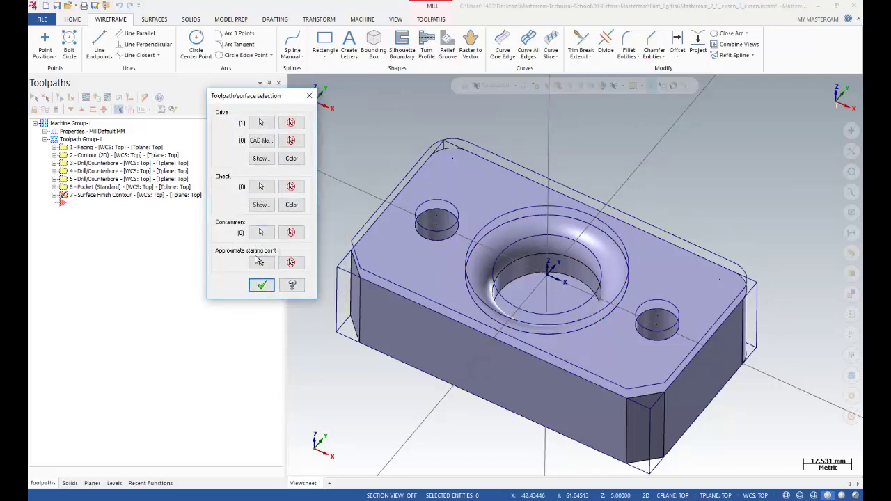
pyautogui.click(258, 236)
pyautogui.click(483, 220)
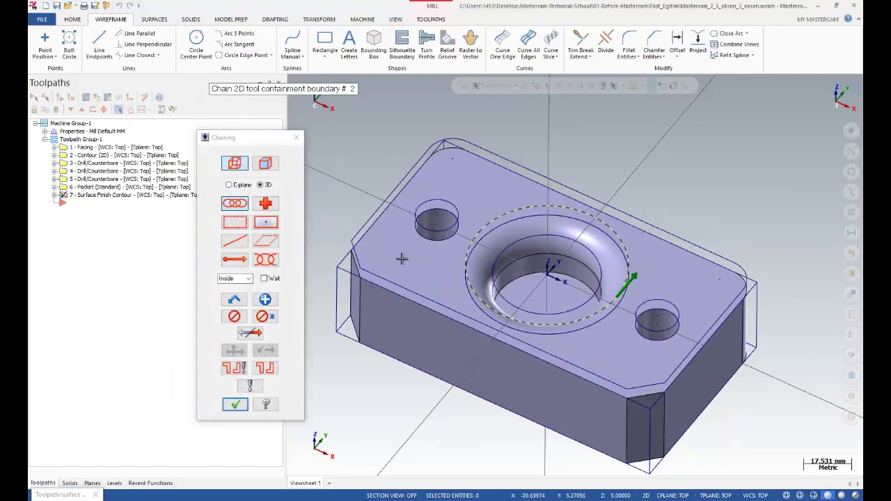
pyautogui.click(250, 333)
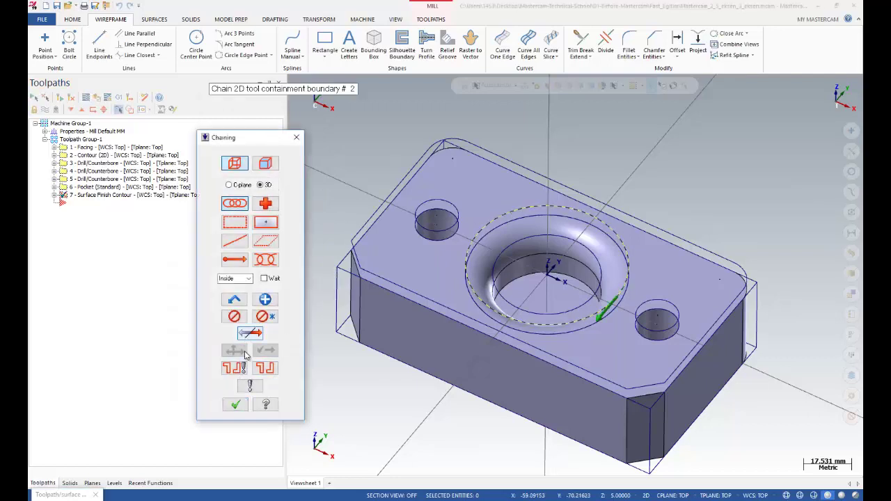
pyautogui.click(236, 406)
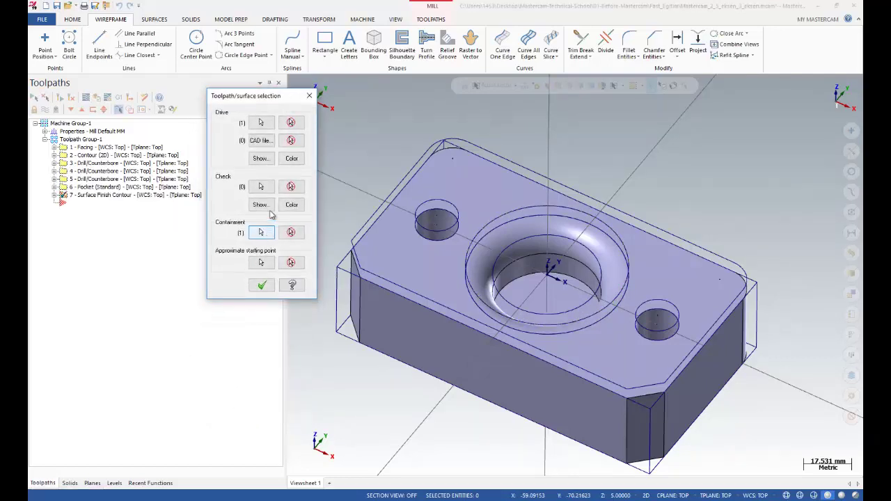
pyautogui.click(262, 284)
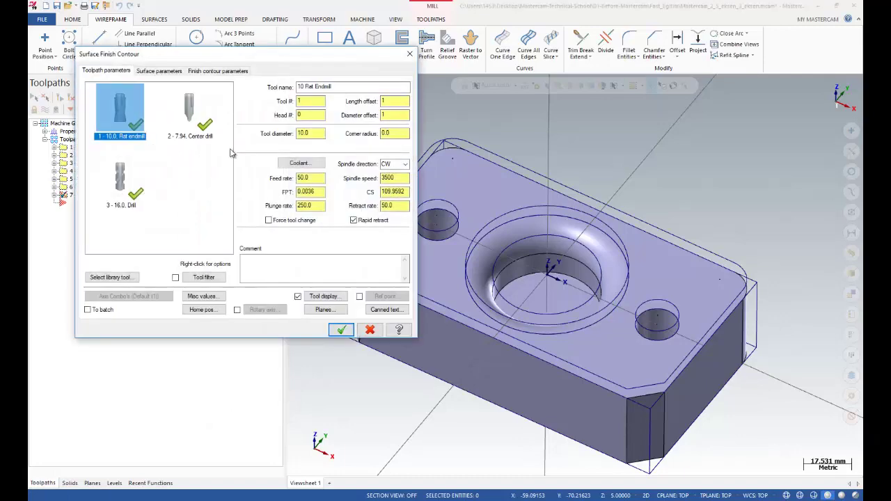
# Create a bull endmill with a 20 mm cutting diameter and a 5 mm corner radius for the surface finish contour.
pyautogui.rightClick(185, 186)
pyautogui.click(233, 193)
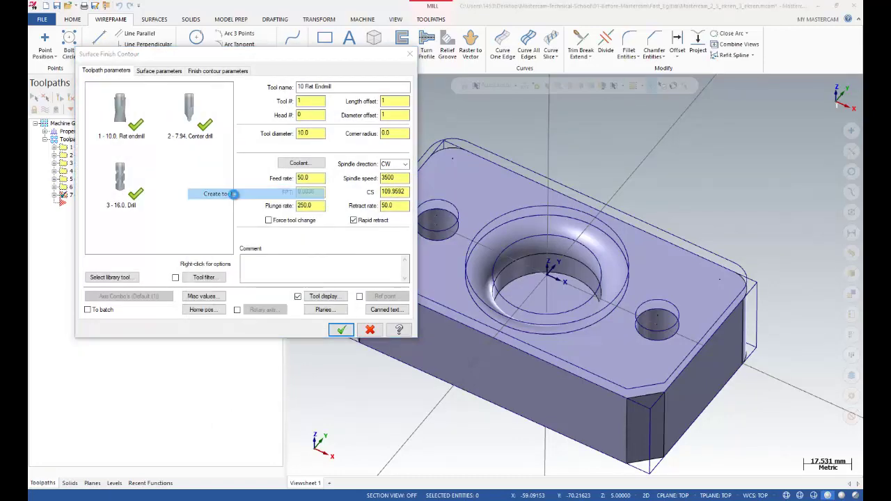
pyautogui.click(306, 126)
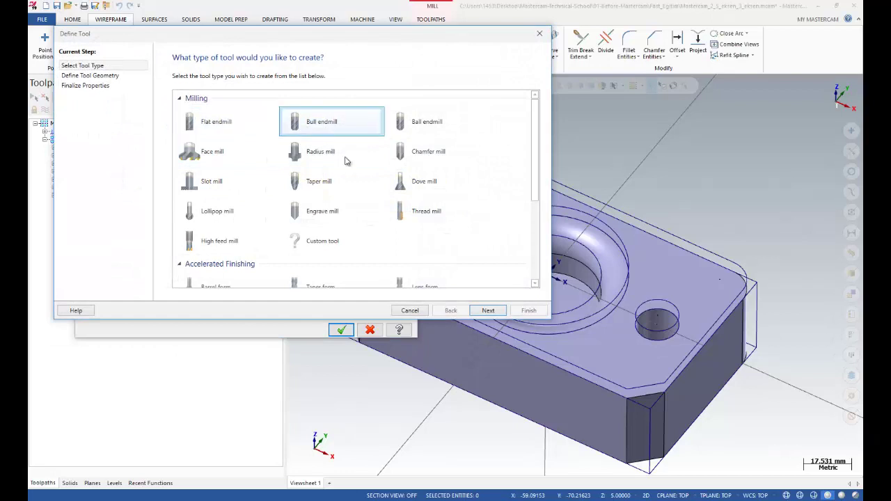
pyautogui.click(489, 311)
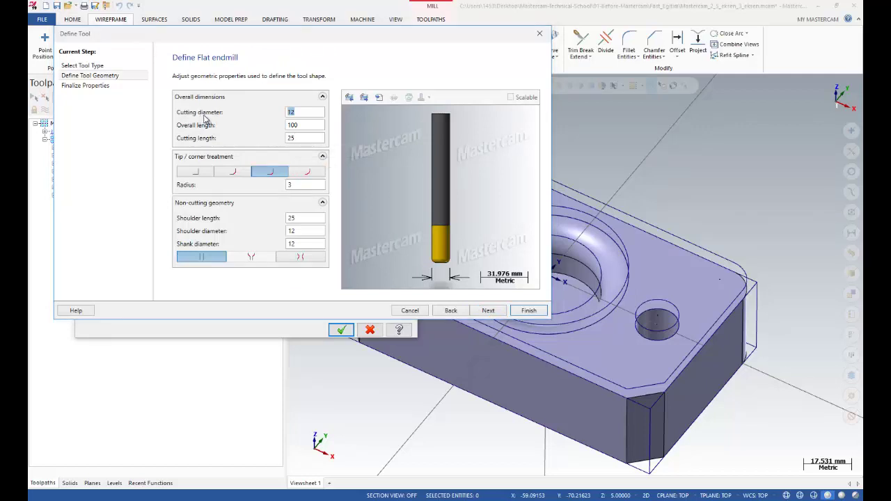
pyautogui.click(300, 185)
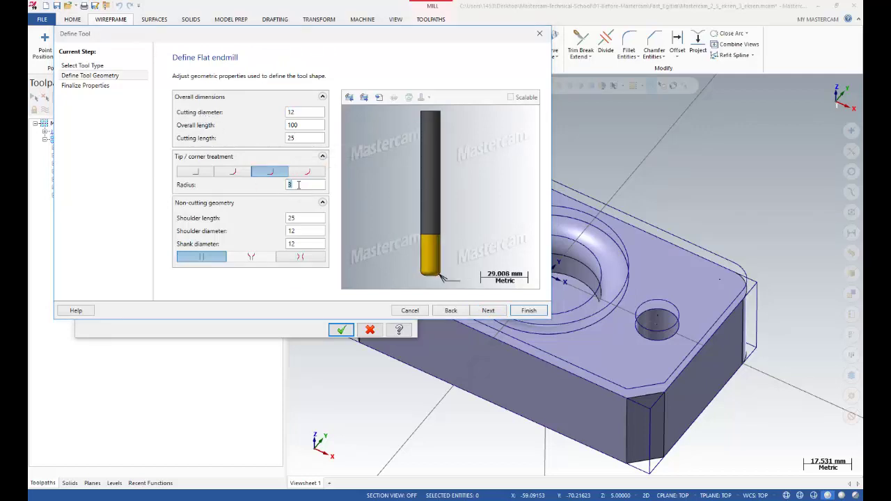
pyautogui.click(305, 112)
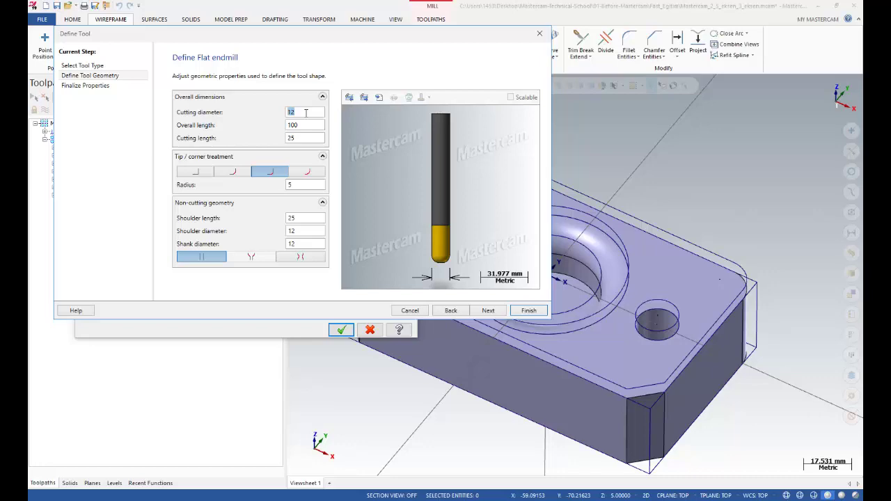
pyautogui.write('20')
pyautogui.press('Tab')
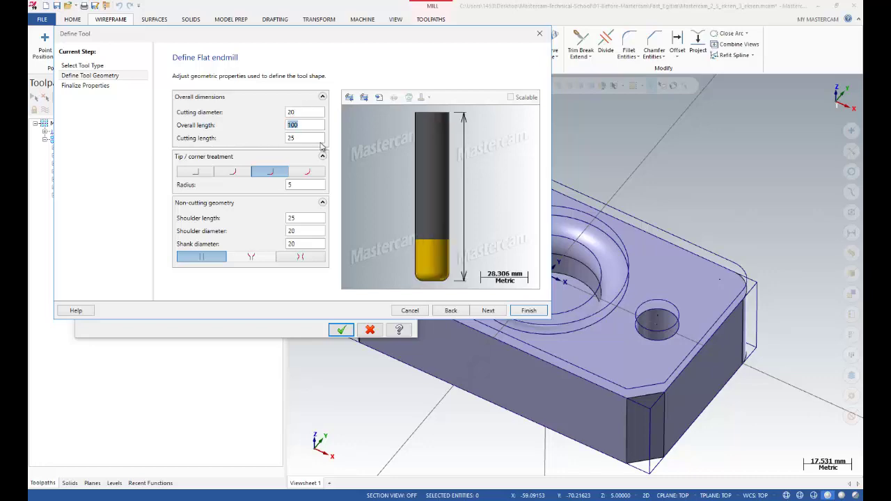
pyautogui.click(488, 310)
pyautogui.click(520, 313)
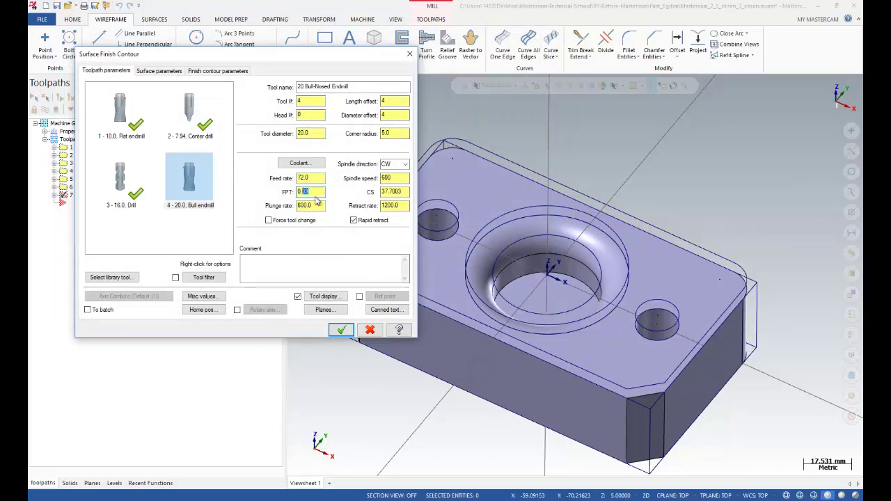
# Set the bull endmill's feed per tooth to 0.1 and its cutting speed to 200.
pyautogui.write('0.1')
pyautogui.doubleClick(393, 196)
pyautogui.write('200')
# Set the surface parameters to an absolute retract height of 3 and an incremental feed plane of 1.
pyautogui.click(157, 71)
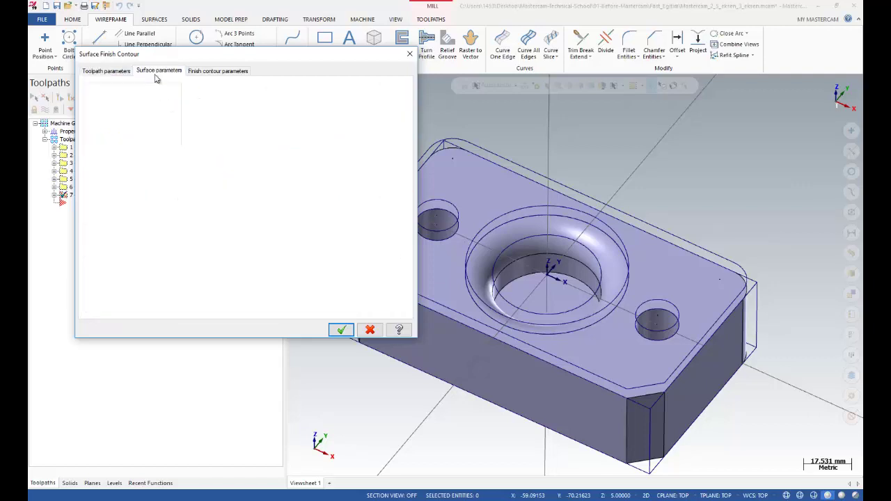
pyautogui.click(200, 147)
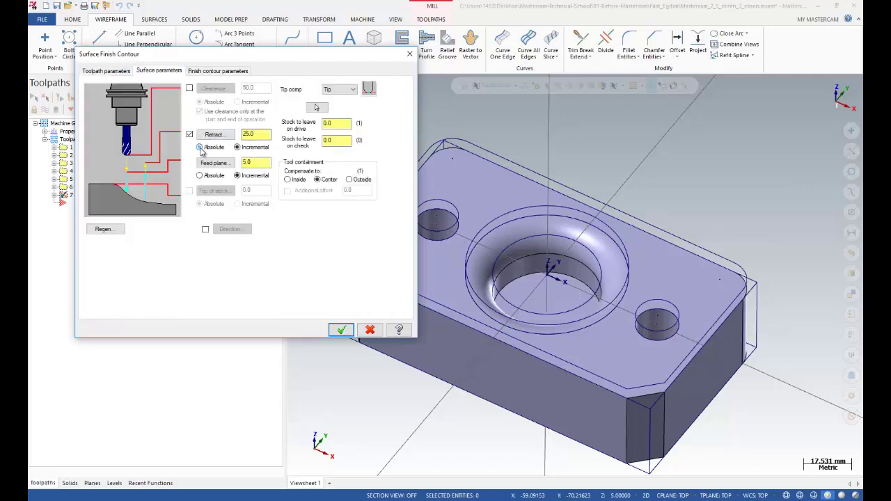
pyautogui.write('3')
pyautogui.doubleClick(251, 162)
pyautogui.write('1')
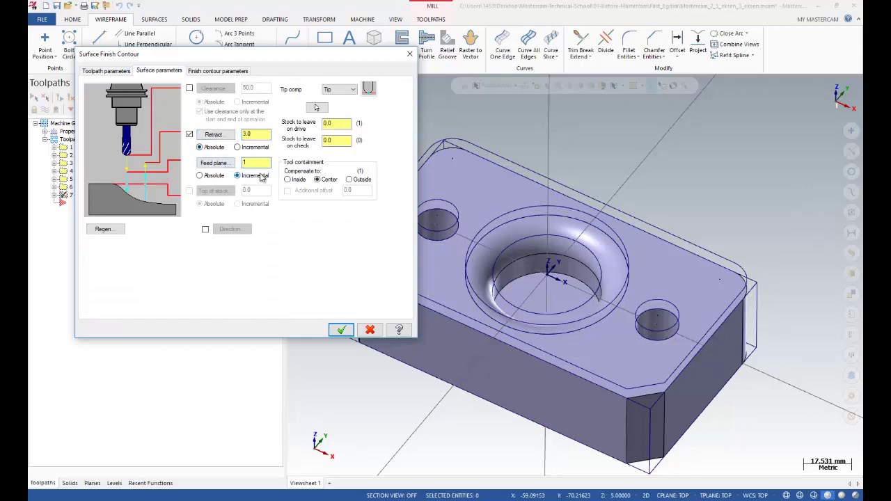
# Enable entry/exit arcs and optimized cut order, with zigzag open contours and high speed transitions for the finish contour.
pyautogui.click(216, 72)
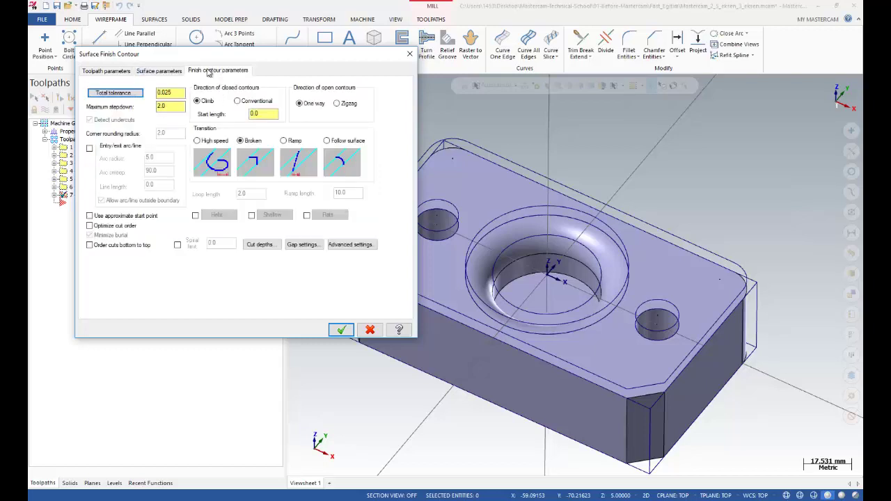
pyautogui.doubleClick(173, 105)
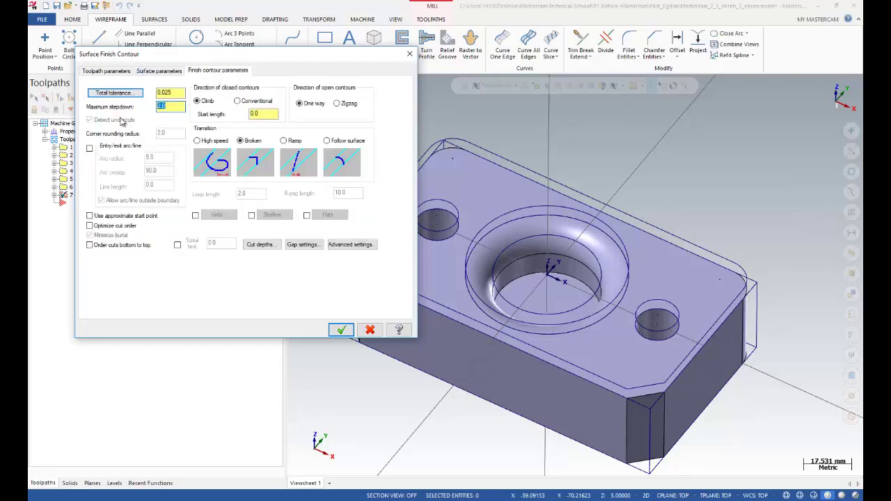
pyautogui.click(90, 148)
pyautogui.click(90, 226)
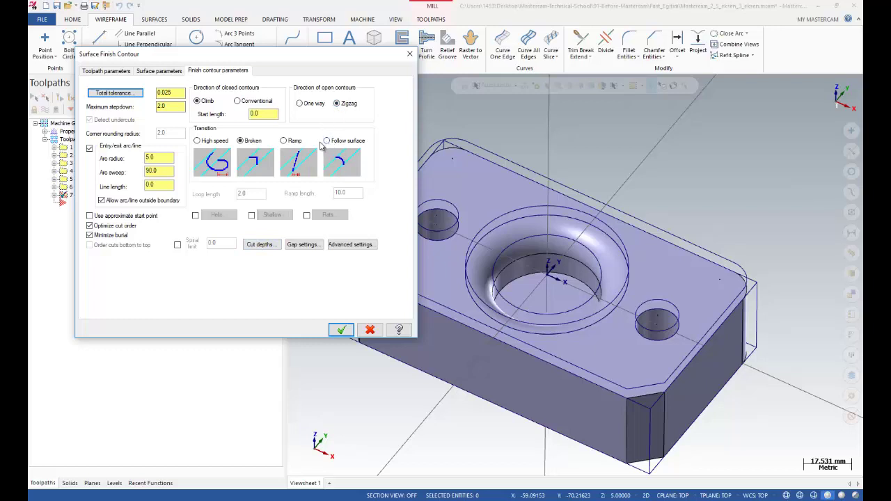
pyautogui.click(198, 141)
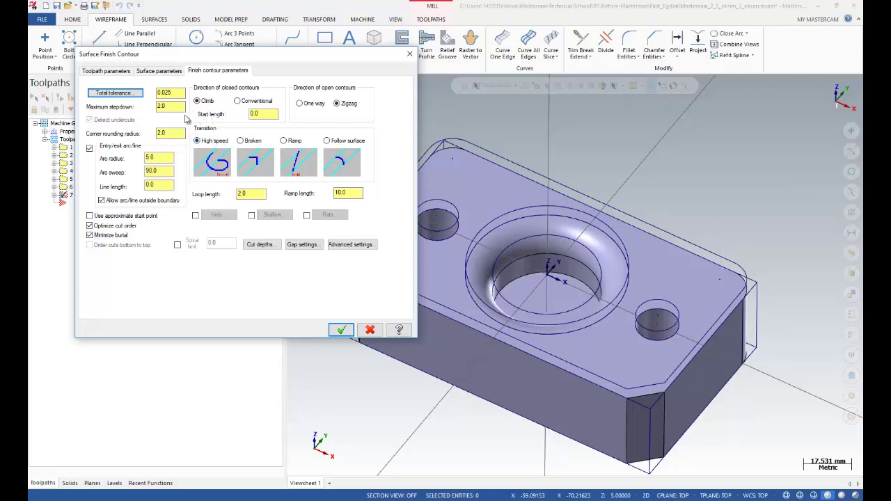
# Set the incremental cut depth adjustments for the top cut and the other cuts to 0.
pyautogui.click(267, 248)
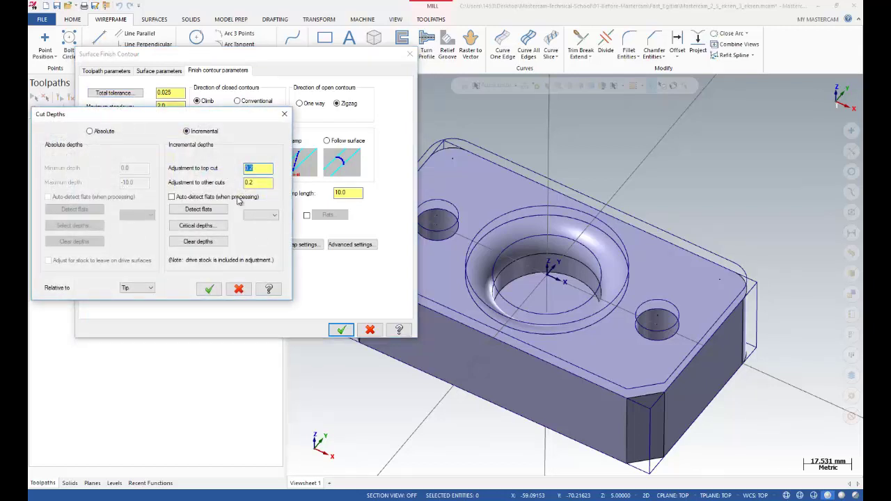
pyautogui.write('0')
pyautogui.press('Tab')
pyautogui.write('0')
pyautogui.click(208, 288)
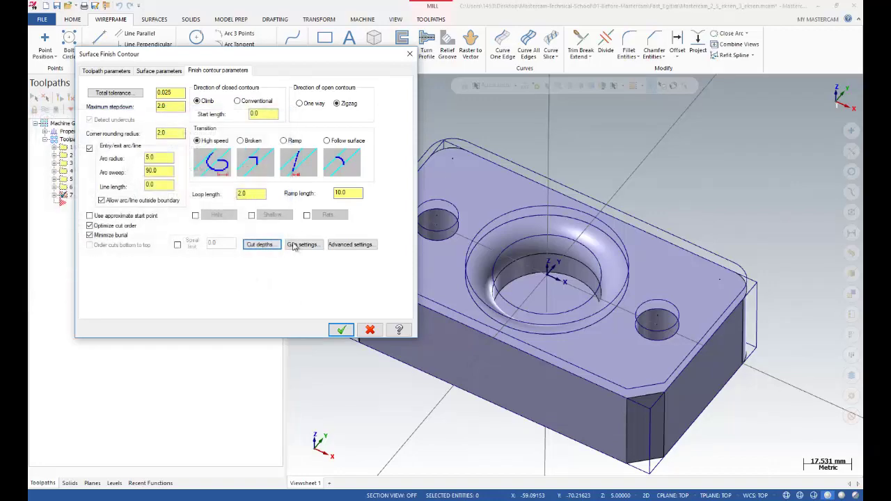
# Accept the finish contour's gap settings and generate the surface finish contour toolpath.
pyautogui.click(302, 244)
pyautogui.click(94, 260)
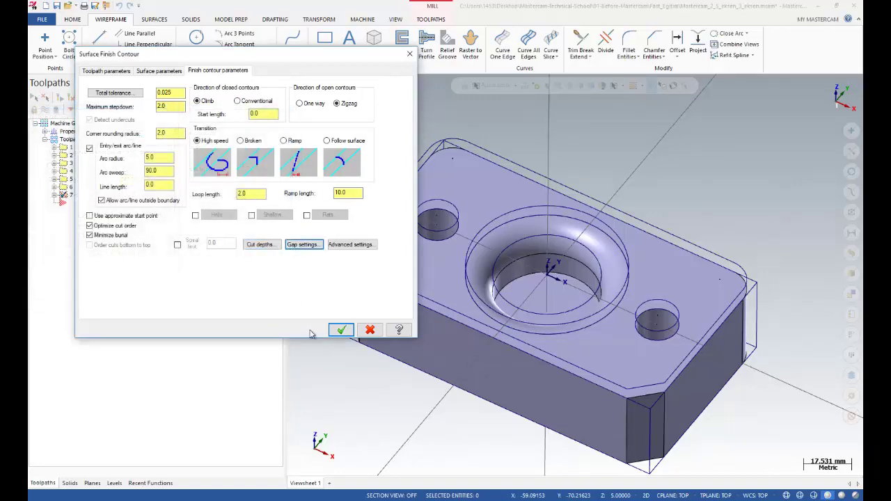
pyautogui.click(341, 329)
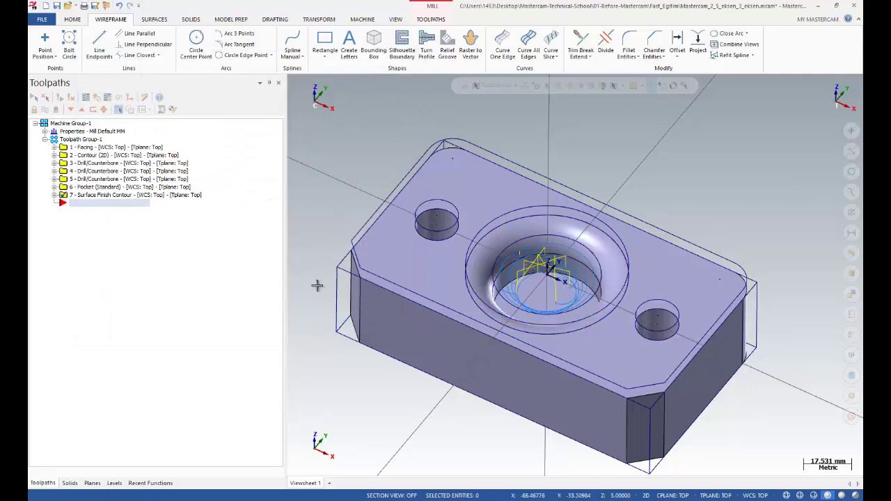
pyautogui.scroll(-1, 559, 289)
pyautogui.scroll(5, 559, 289)
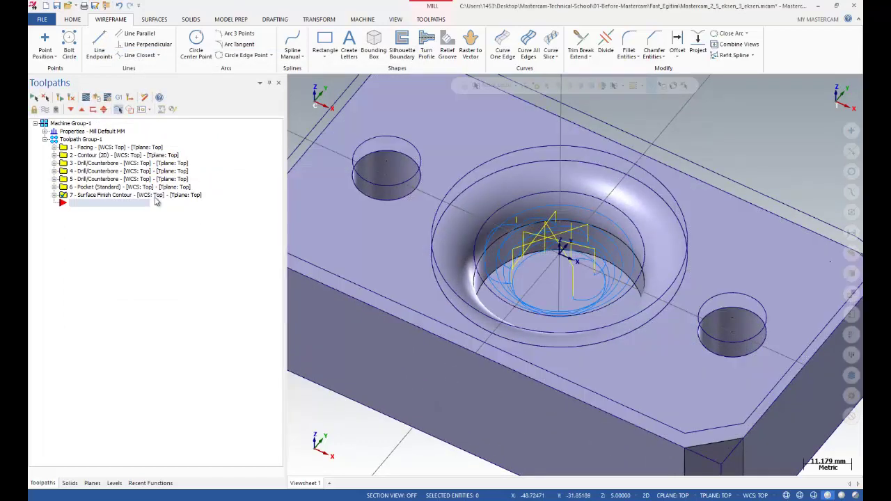
# Set the surface finish contour's maximum stepdown to 0.1 and regenerate the toolpath.
pyautogui.click(54, 194)
pyautogui.click(78, 203)
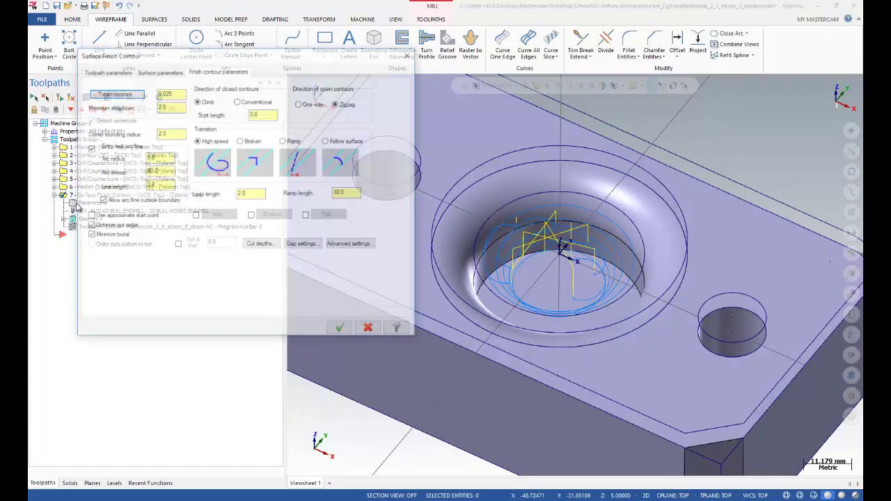
pyautogui.click(162, 106)
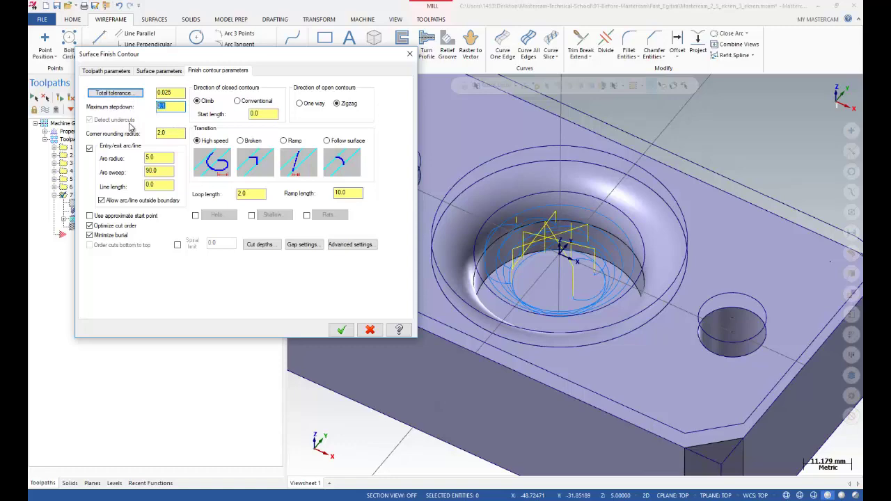
pyautogui.click(341, 330)
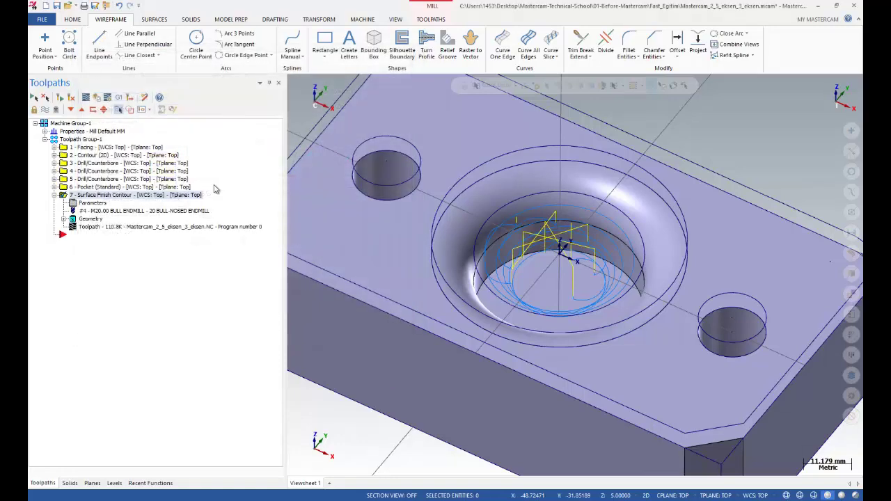
pyautogui.click(72, 98)
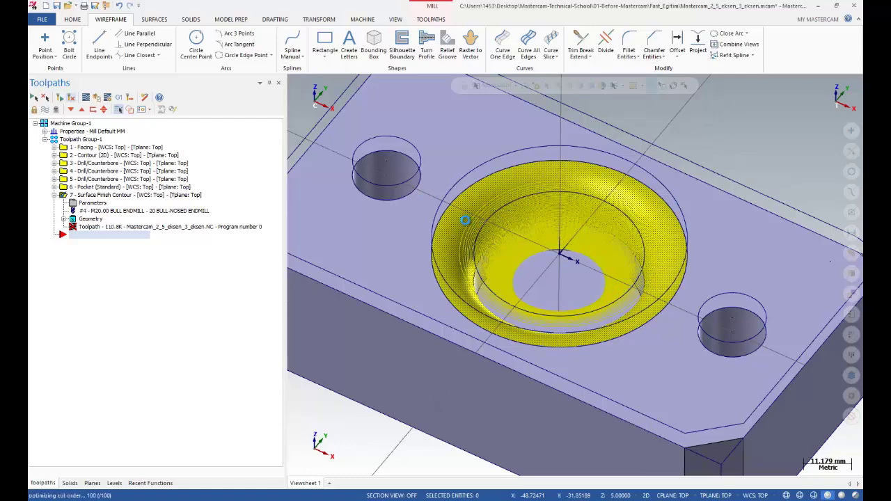
# Inspect the dense finish passes in the bore, then increase the operation's maximum stepdown and regenerate the toolpath.
pyautogui.scroll(-2, 466, 222)
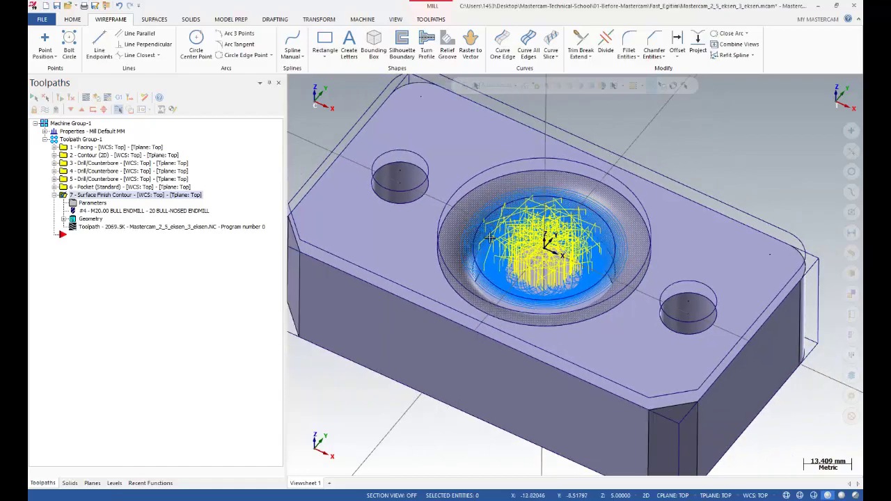
pyautogui.moveTo(490, 238)
pyautogui.mouseDown(button='middle')
pyautogui.moveTo(491, 282)
pyautogui.moveTo(489, 238)
pyautogui.mouseUp(button='middle')
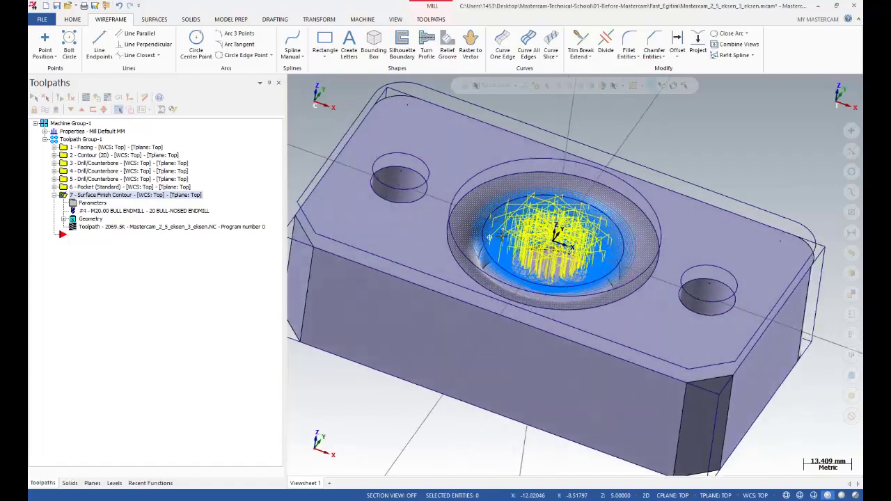
pyautogui.scroll(5, 489, 237)
pyautogui.scroll(-3, 489, 237)
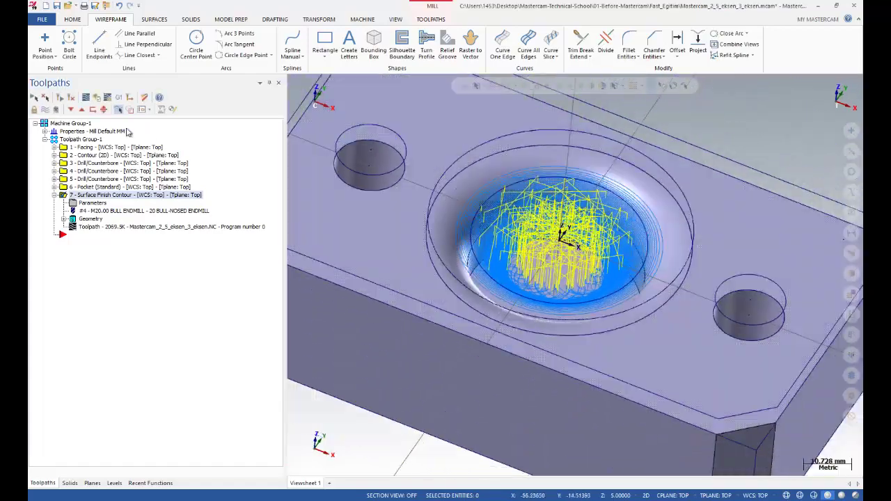
pyautogui.click(44, 110)
pyautogui.moveTo(517, 297); pyautogui.dragTo(289, 240, button='middle')
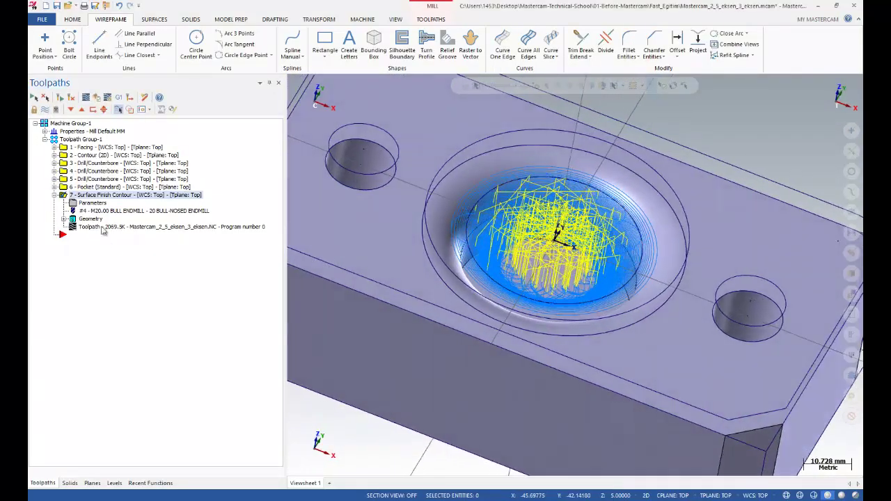
pyautogui.click(91, 202)
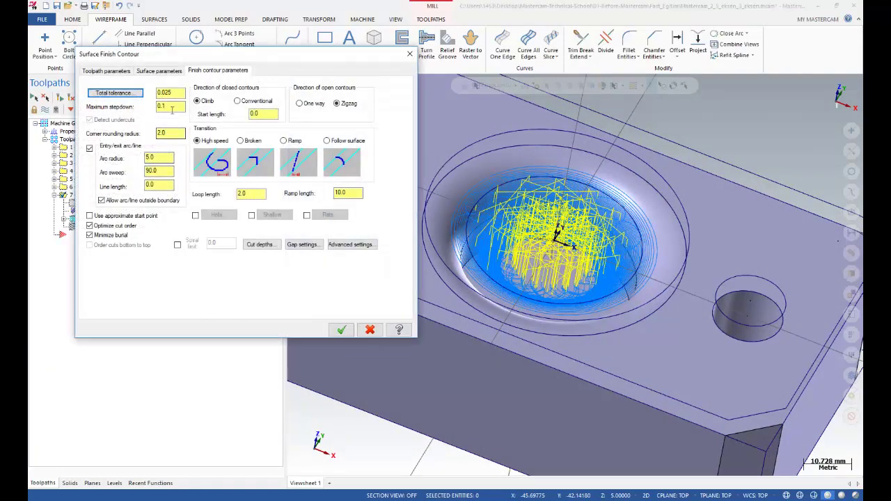
pyautogui.click(161, 106)
pyautogui.click(341, 329)
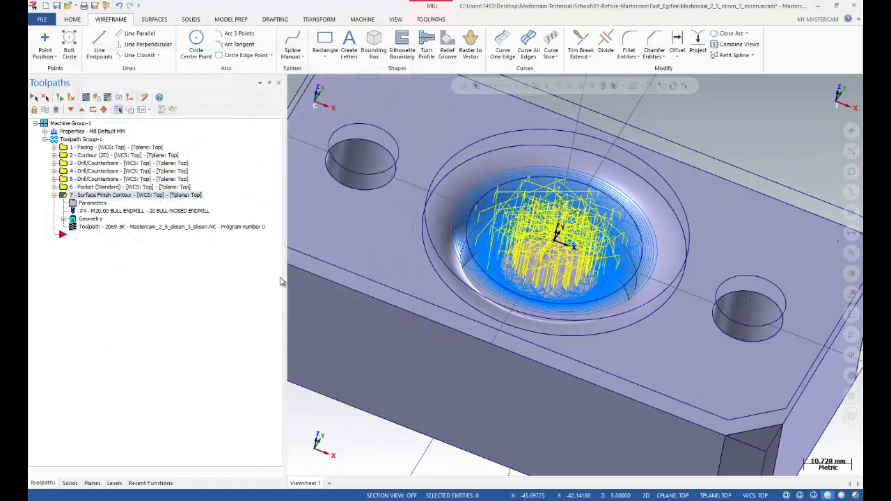
pyautogui.click(73, 98)
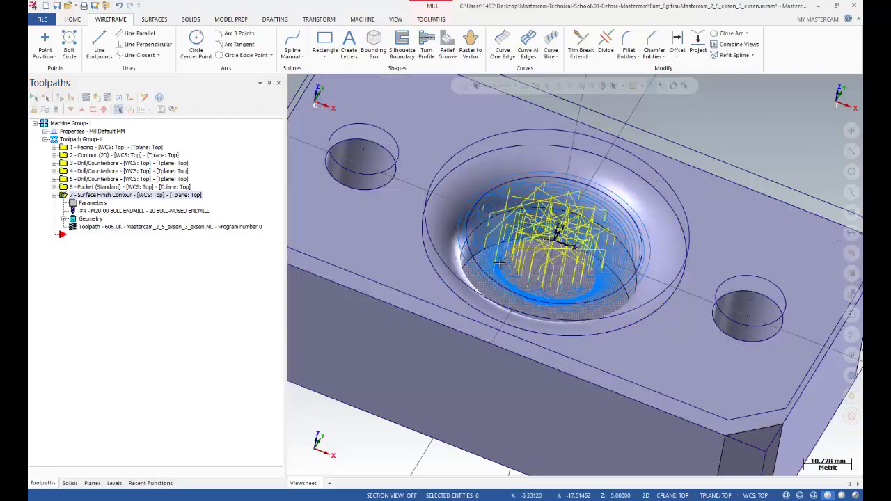
# Change the surface finish contour's transition to Broken and regenerate its toolpath.
pyautogui.scroll(3, 500, 262)
pyautogui.moveTo(499, 262)
pyautogui.mouseDown(button='middle')
pyautogui.moveTo(500, 306)
pyautogui.moveTo(512, 240)
pyautogui.mouseUp(button='middle')
pyautogui.click(92, 202)
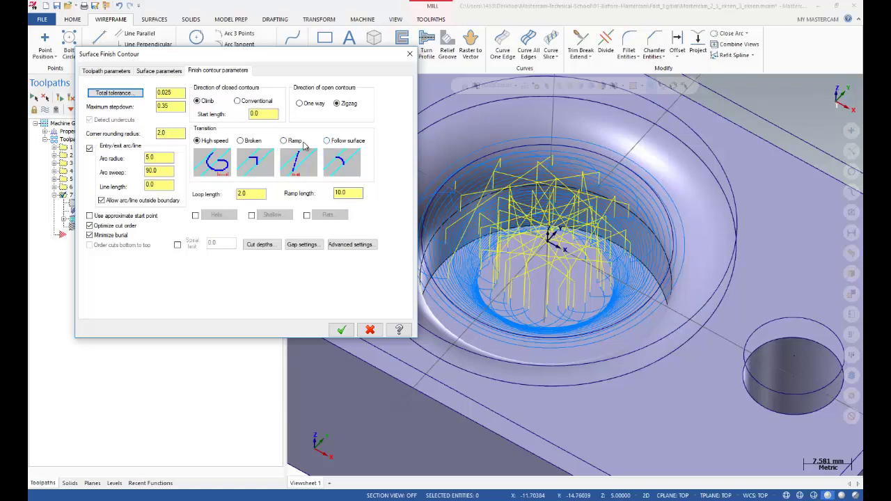
pyautogui.click(240, 141)
pyautogui.click(340, 330)
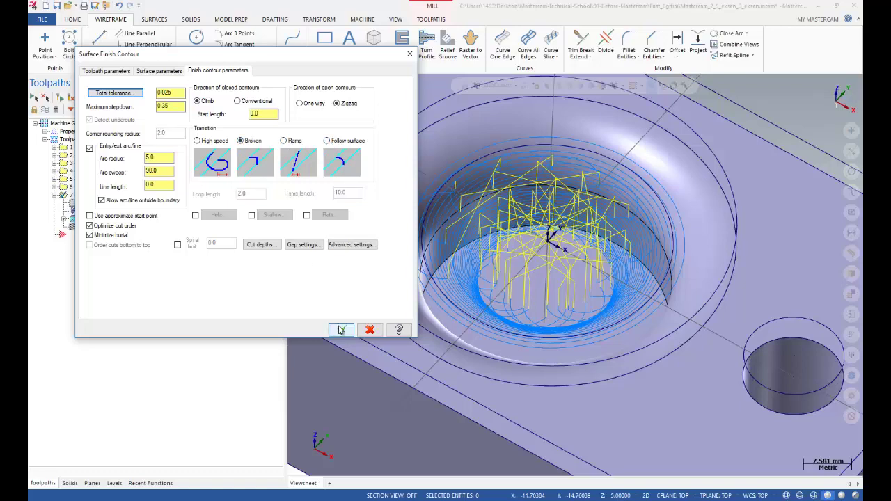
pyautogui.click(71, 97)
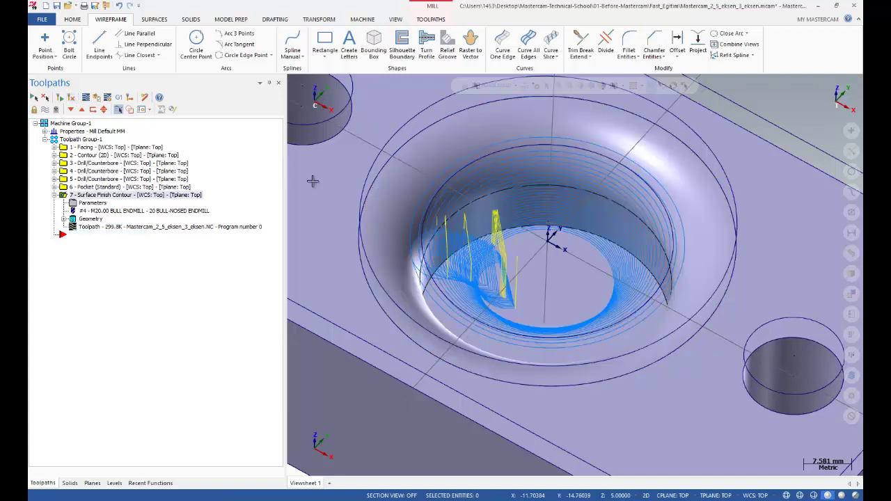
# Select all operations in the toolpath group and toggle their toolpath display until it is hidden on the model.
pyautogui.scroll(-2, 495, 220)
pyautogui.moveTo(495, 220); pyautogui.dragTo(516, 234, button='middle')
pyautogui.scroll(-1, 521, 206)
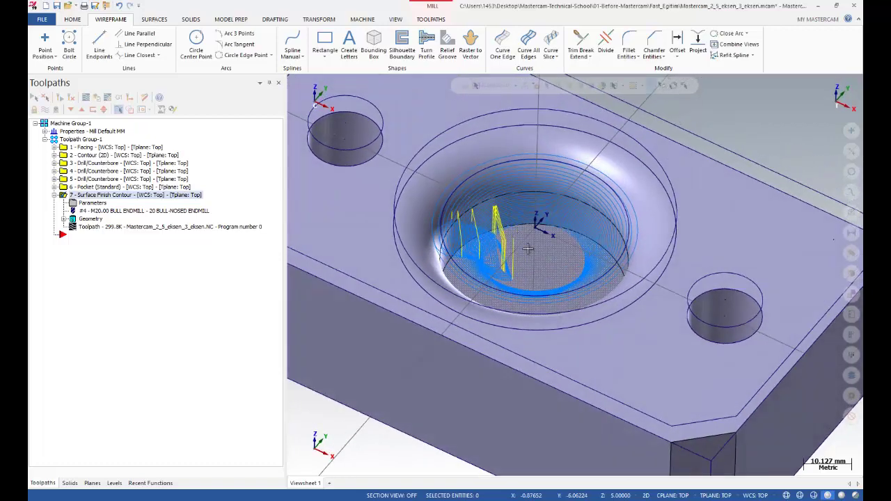
pyautogui.scroll(-1, 549, 272)
pyautogui.click(34, 97)
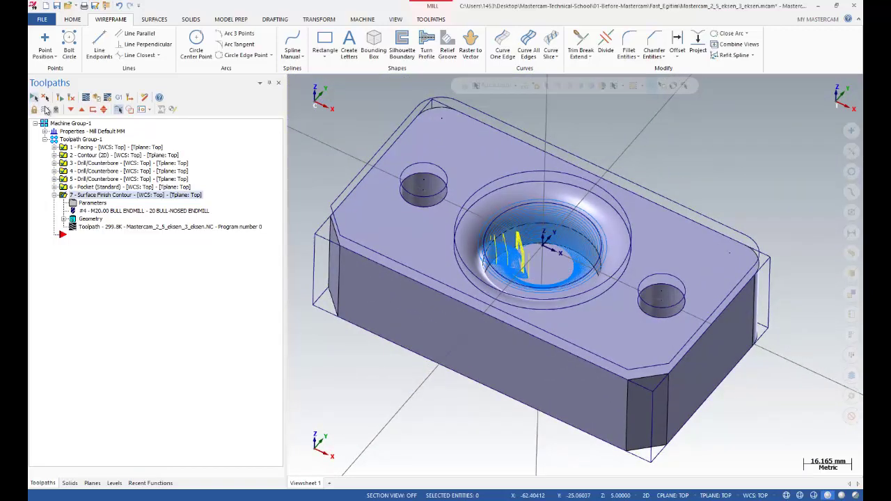
pyautogui.click(46, 109)
pyautogui.click(46, 109)
pyautogui.click(46, 109)
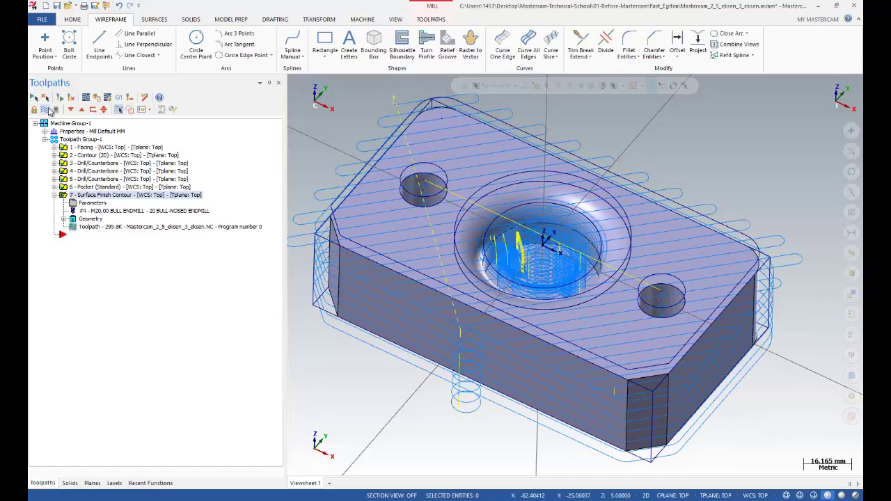
pyautogui.click(46, 110)
# Collapse the surface finish contour operation in the tree and save the part file.
pyautogui.moveTo(417, 208); pyautogui.dragTo(441, 195, button='middle')
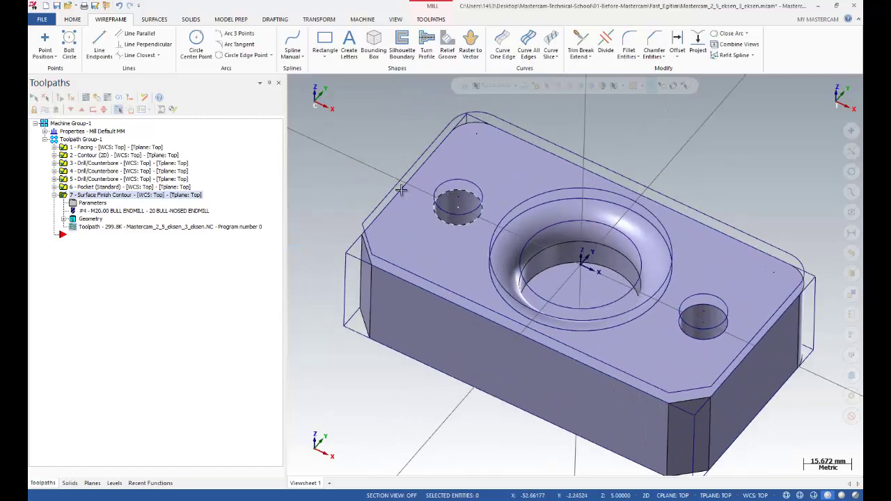
pyautogui.click(55, 195)
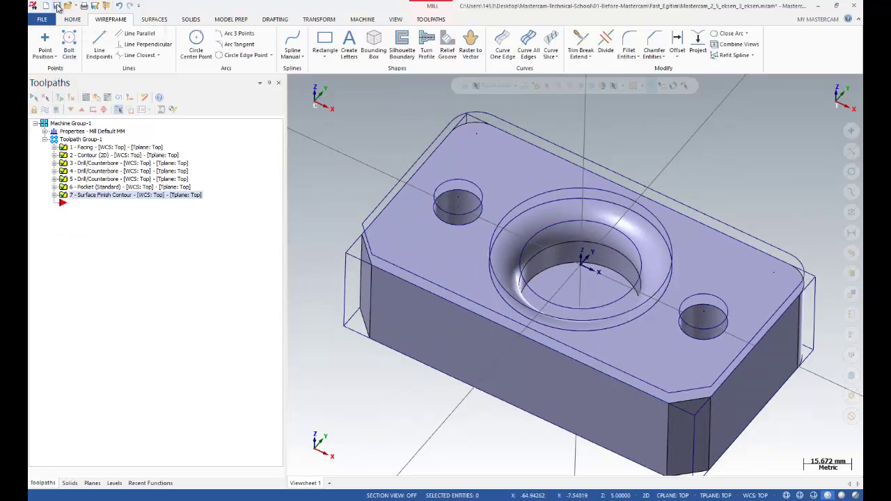
pyautogui.click(57, 6)
# Post-process all selected operations to the NC file Mastercam_2_5_eksen_3_eksen.NC.
pyautogui.click(118, 96)
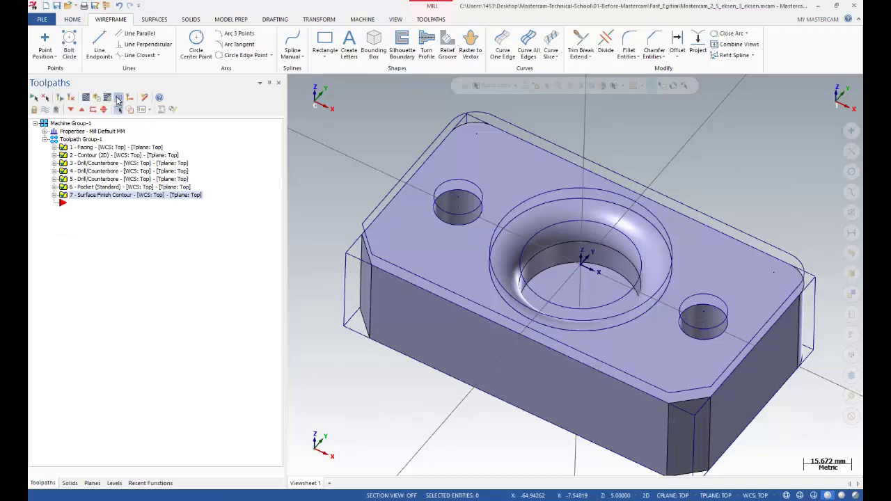
pyautogui.click(356, 349)
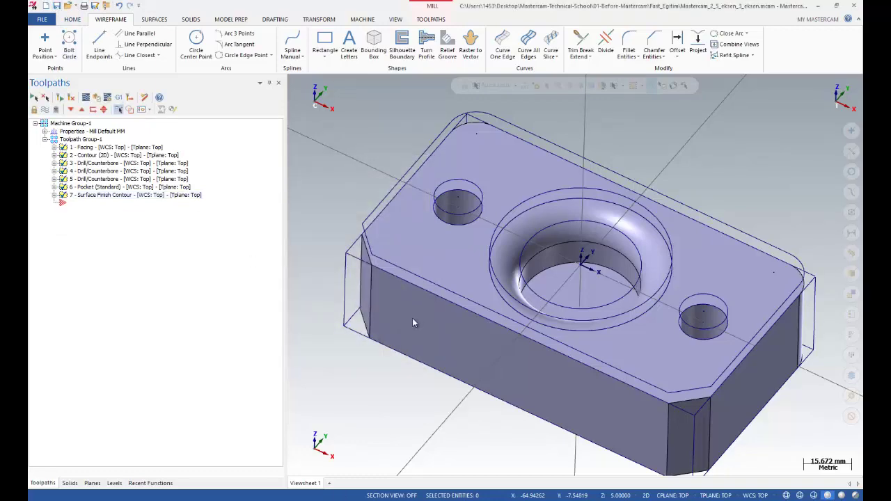
pyautogui.click(442, 344)
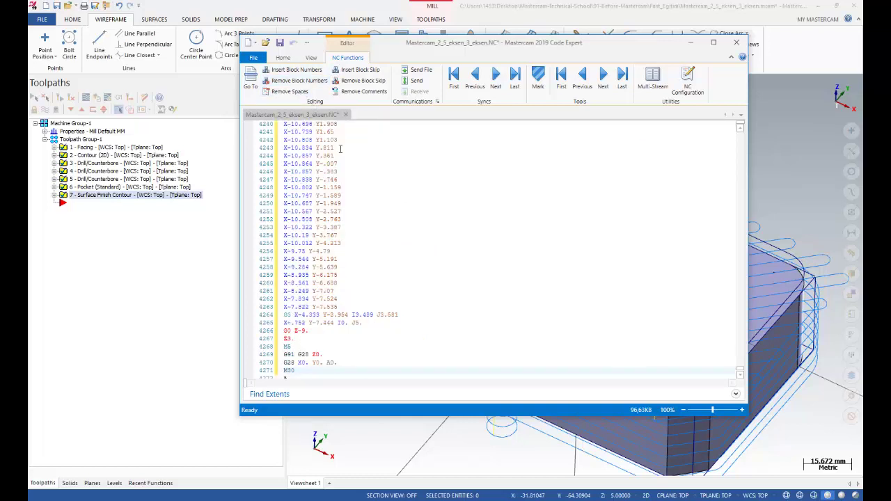
# Review the end of the generated NC code, then close the code editor, saving the changes to the NC file.
pyautogui.scroll(12, 380, 201)
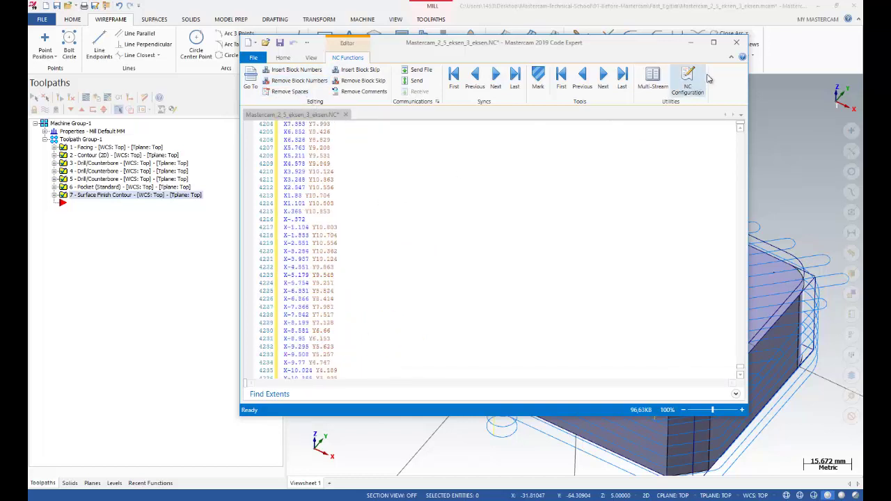
pyautogui.click(735, 44)
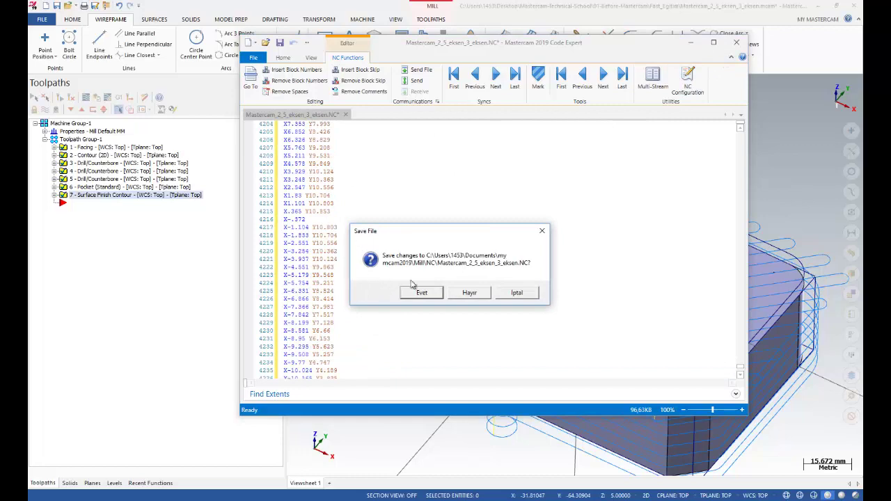
pyautogui.click(416, 291)
# Hide the toolpaths of all posted operations so that only the block model is displayed.
pyautogui.scroll(-2, 390, 210)
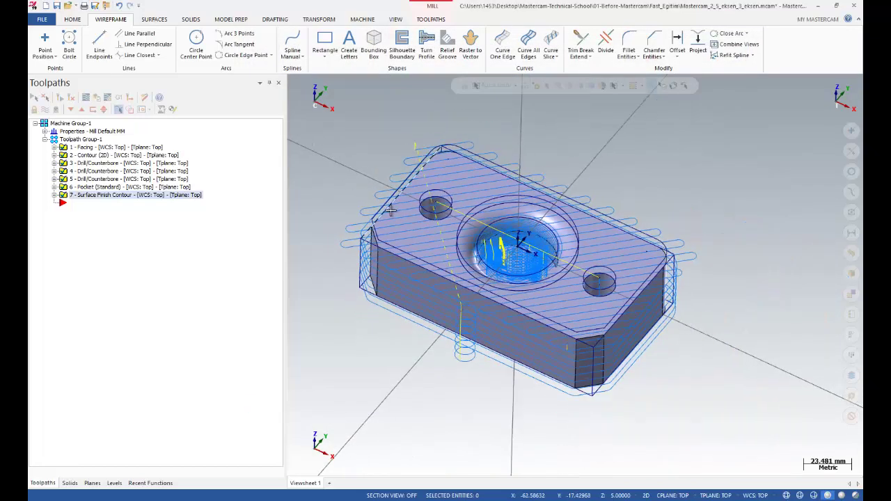
pyautogui.scroll(1, 357, 185)
pyautogui.click(46, 110)
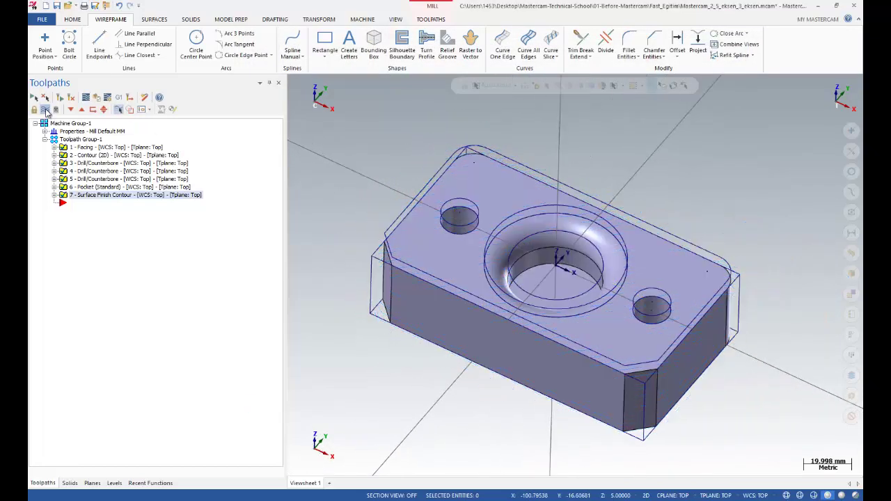
pyautogui.click(45, 110)
pyautogui.click(45, 110)
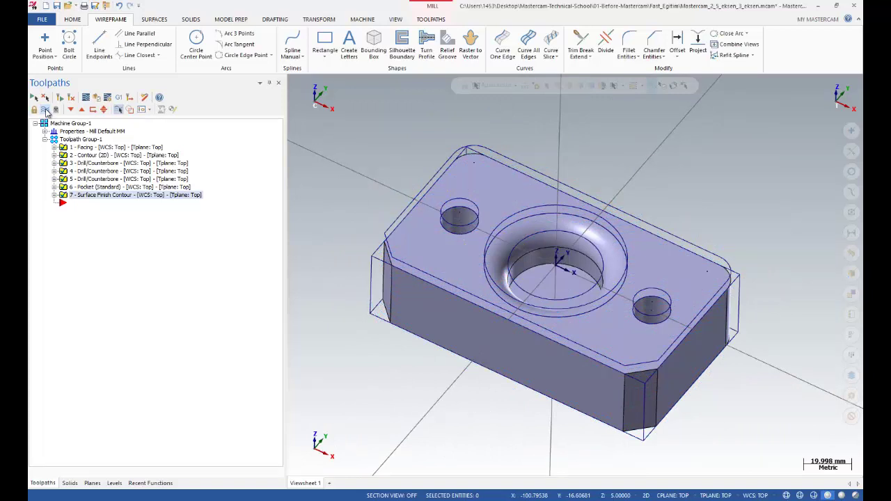